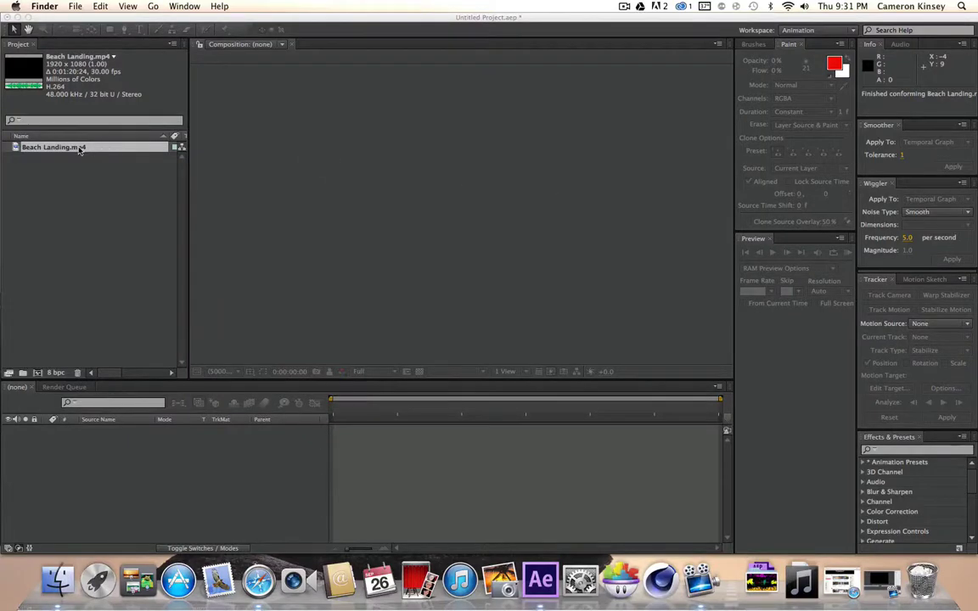
# Step: Create a composition from the Beach Landing.mp4 footage and move the current time to 0:00:01:10
pyautogui.click(76, 146)
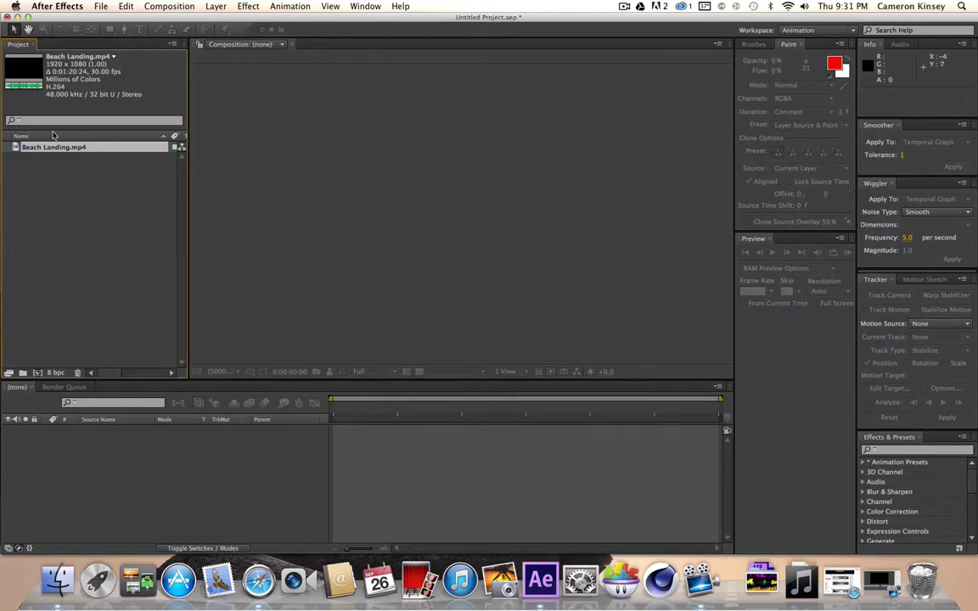
pyautogui.moveTo(45, 149); pyautogui.dragTo(339, 427)
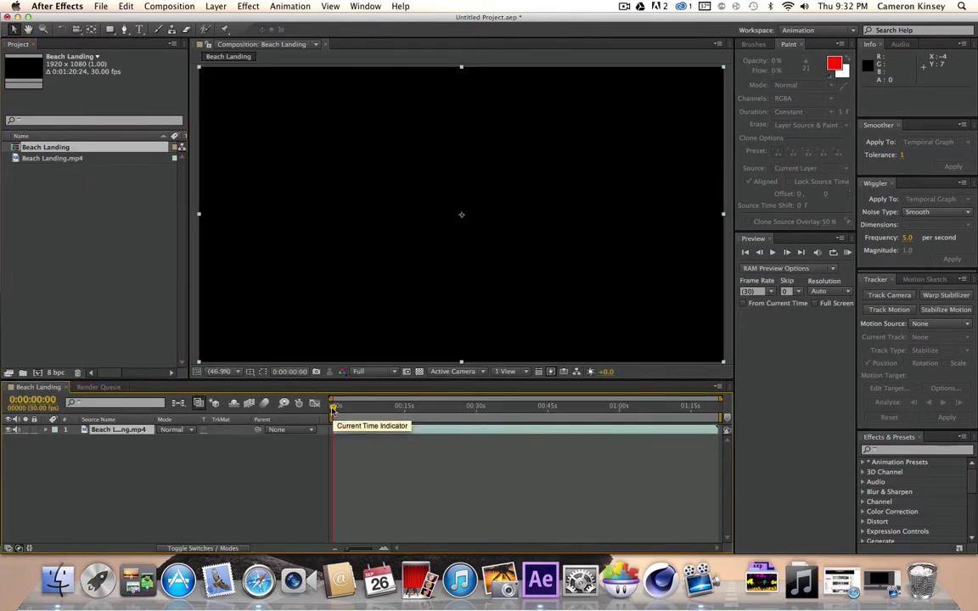
pyautogui.click(336, 409)
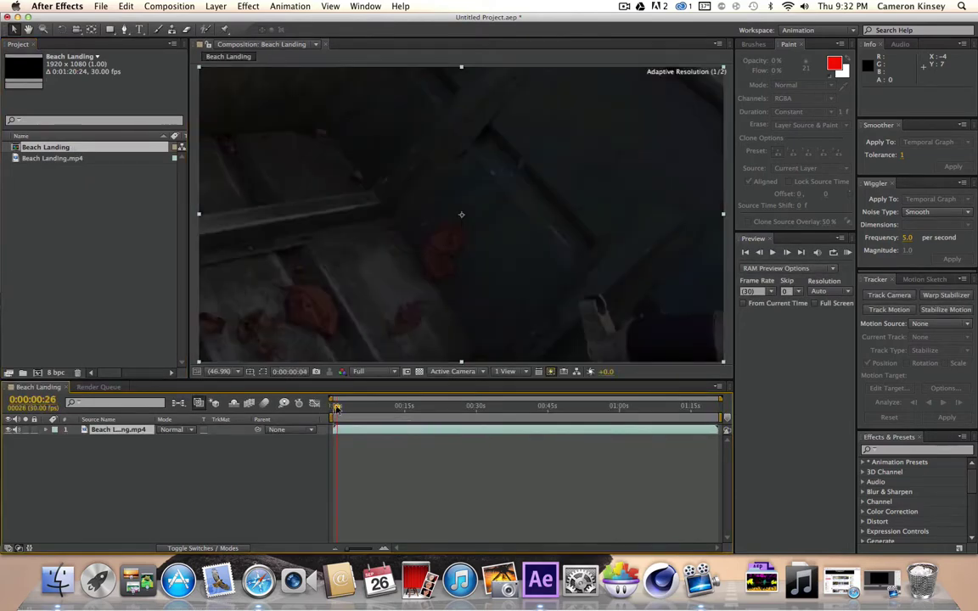
pyautogui.moveTo(336, 409); pyautogui.dragTo(339, 409)
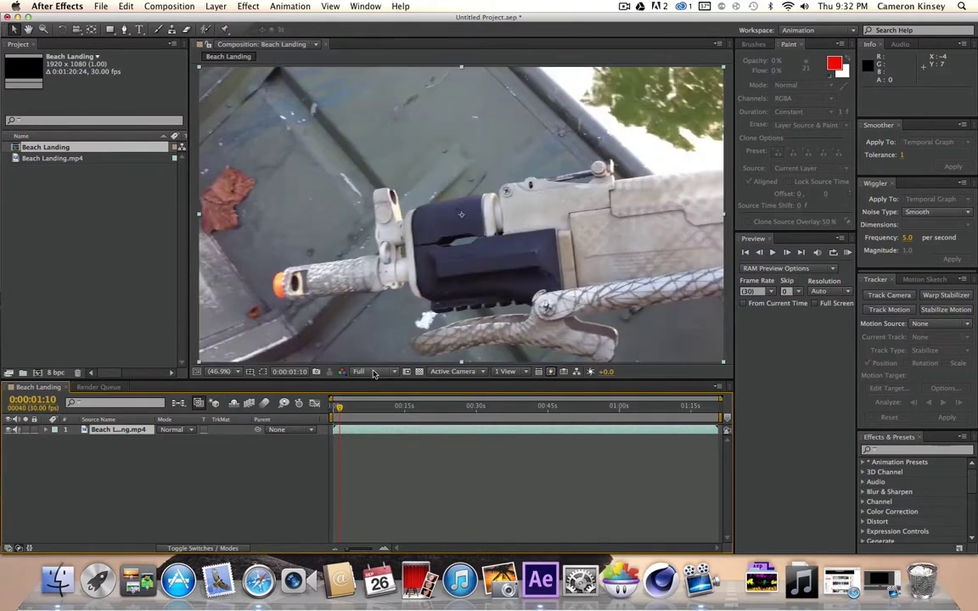
# Step: Set the composition preview resolution to Third and its magnification to 25%
pyautogui.click(367, 372)
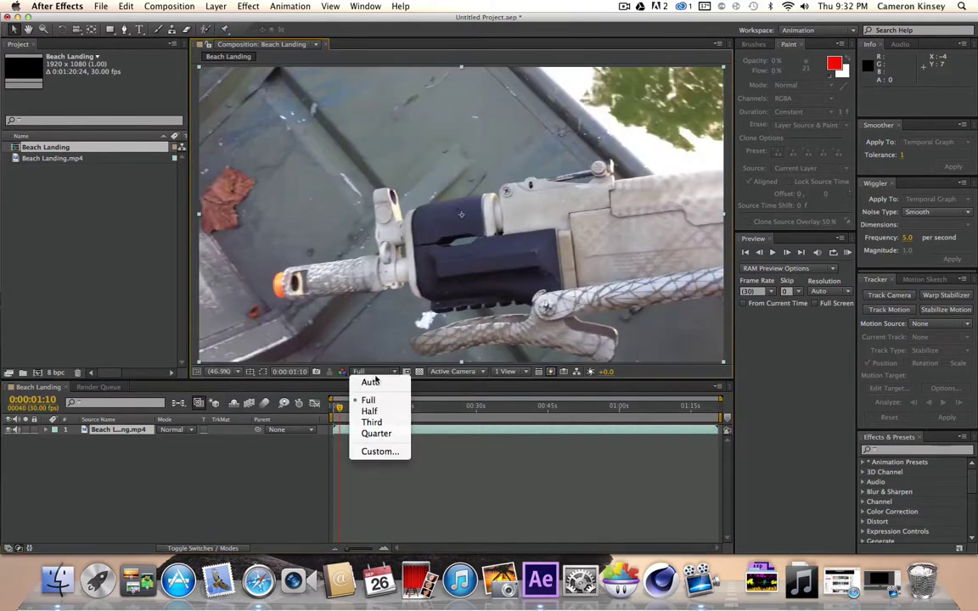
pyautogui.click(379, 423)
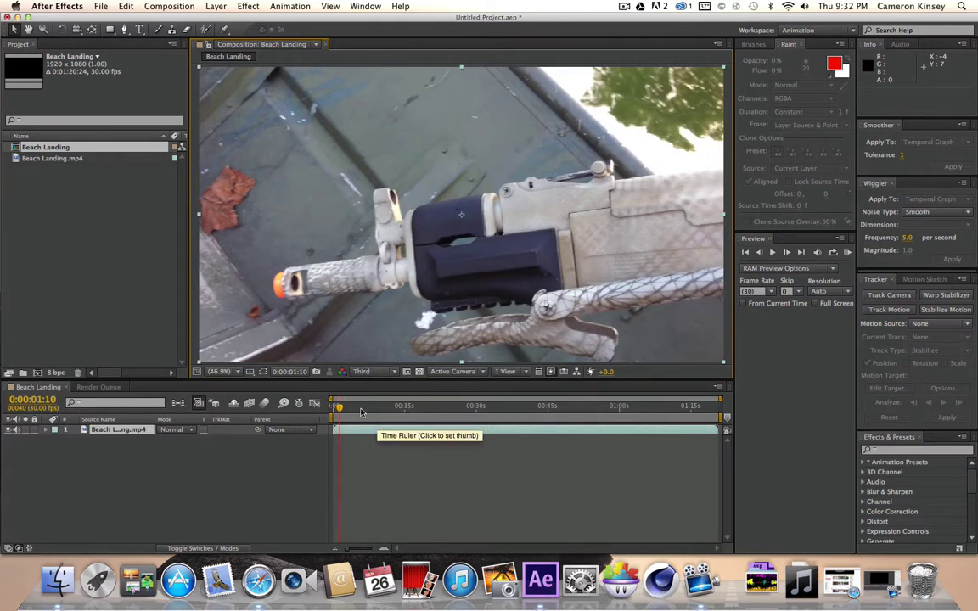
pyautogui.scroll(-3, 527, 330)
pyautogui.scroll(3, 527, 331)
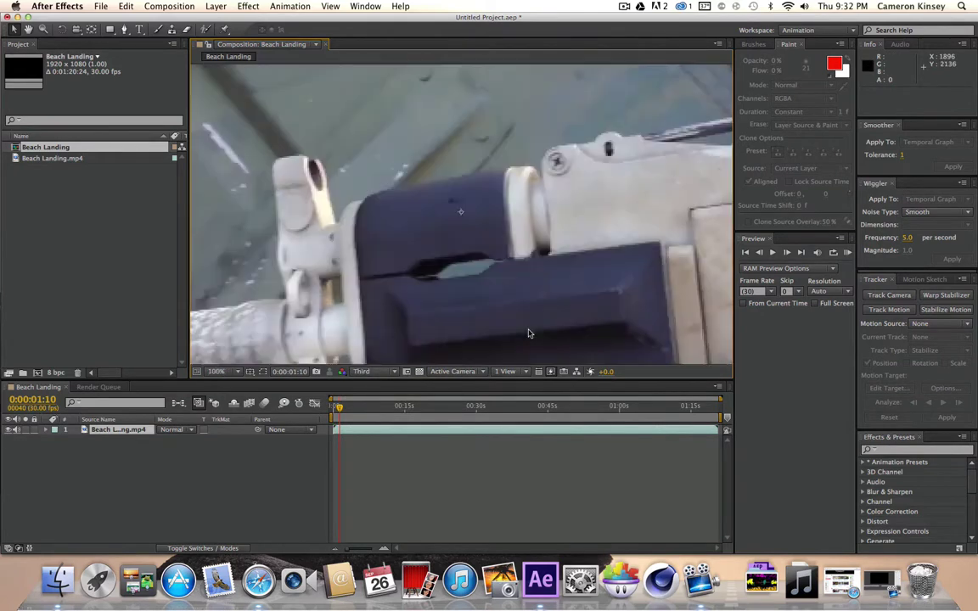
pyautogui.scroll(-3, 527, 332)
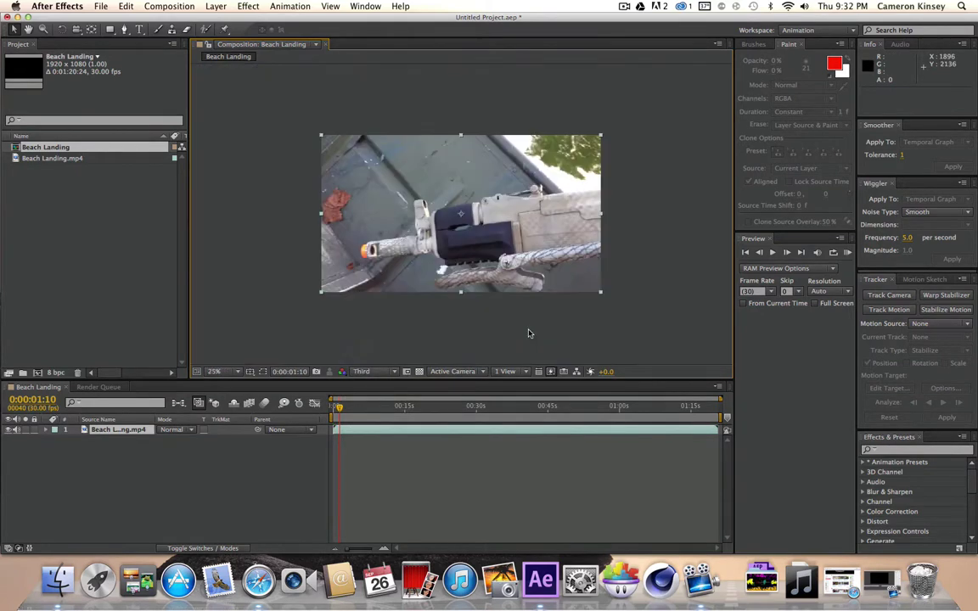
# Step: Scrub through the Beach Landing footage from about 14 seconds to past 40 seconds to examine its shots
pyautogui.click(404, 407)
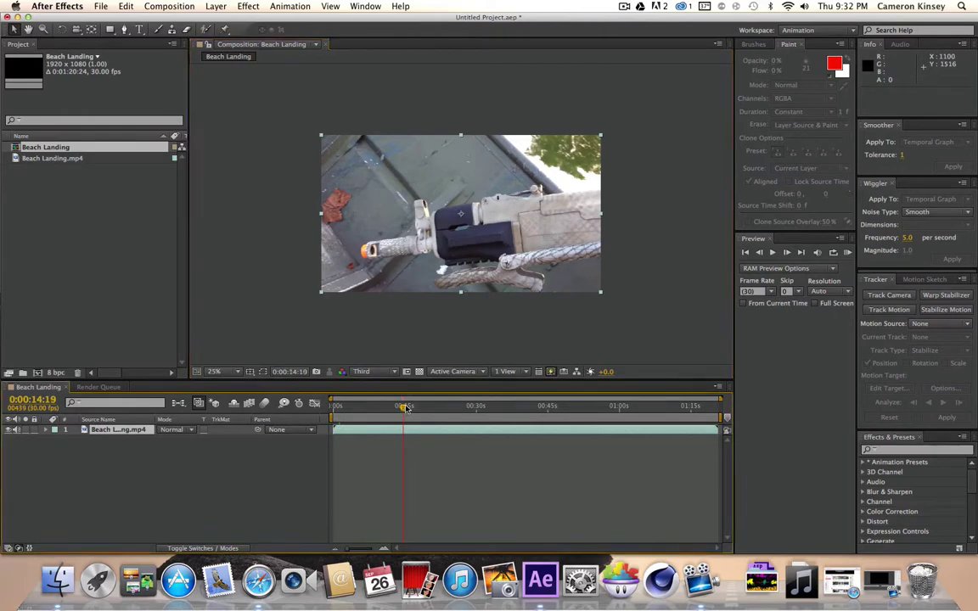
pyautogui.moveTo(405, 407); pyautogui.dragTo(408, 407)
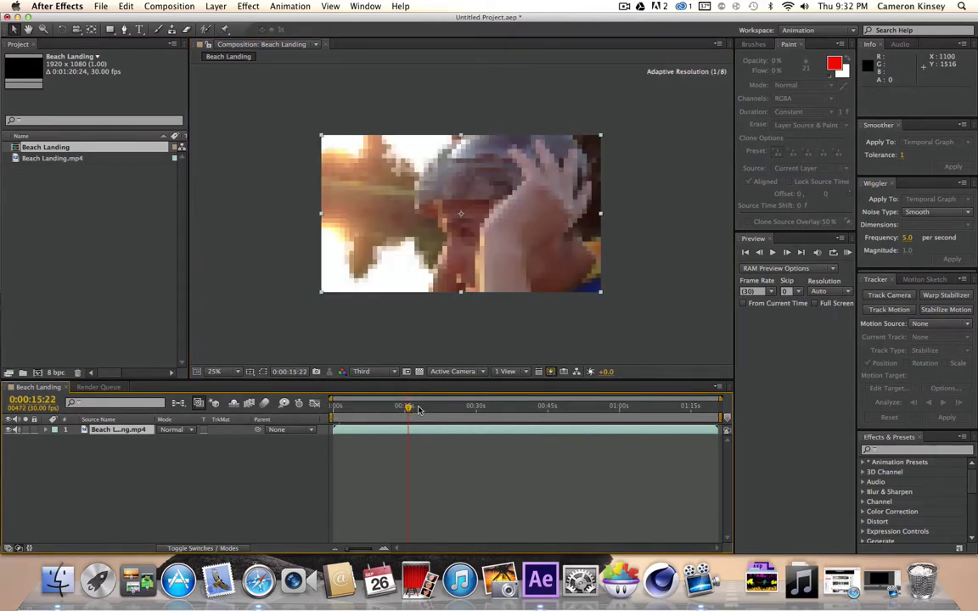
pyautogui.click(420, 408)
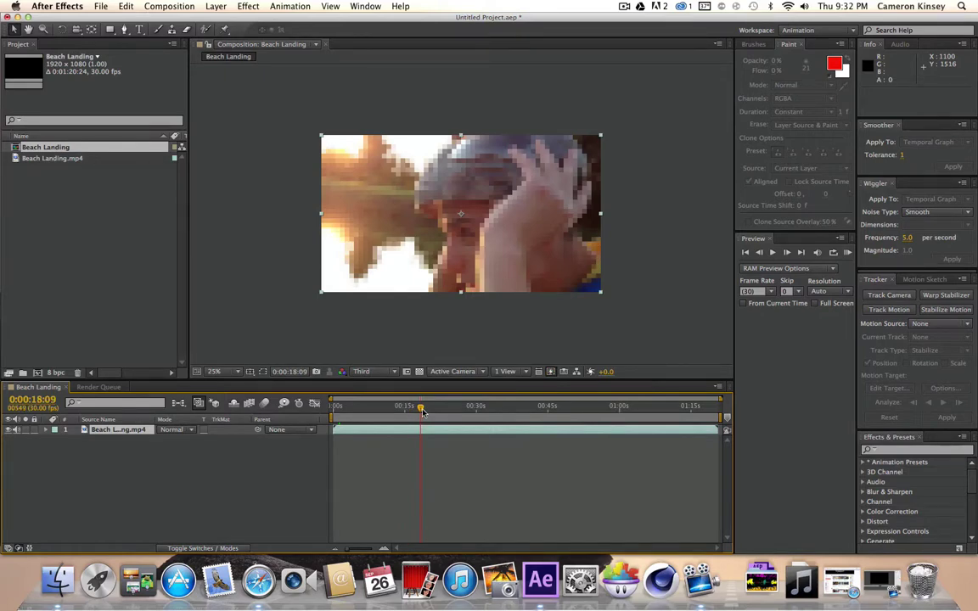
pyautogui.click(440, 410)
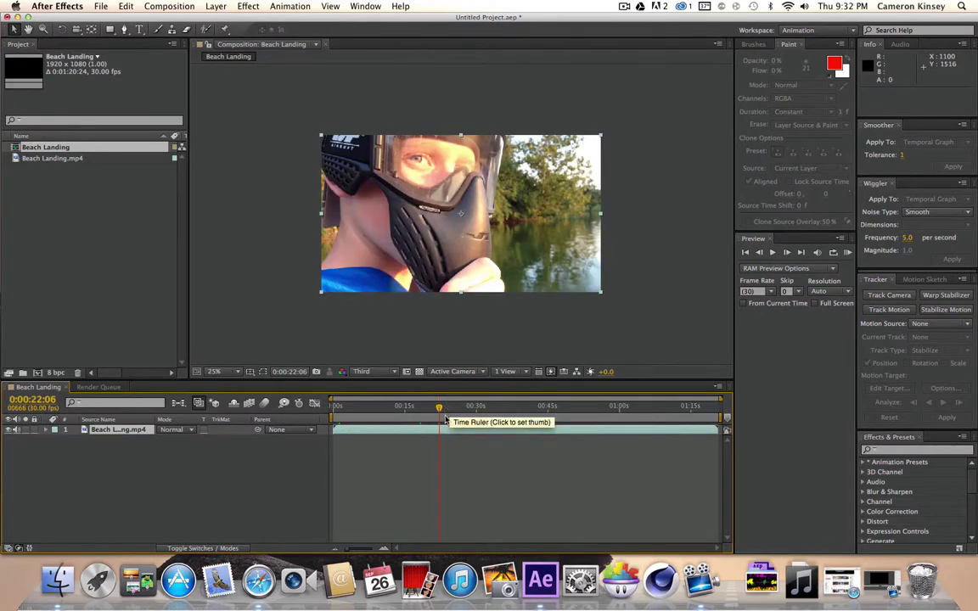
pyautogui.click(446, 412)
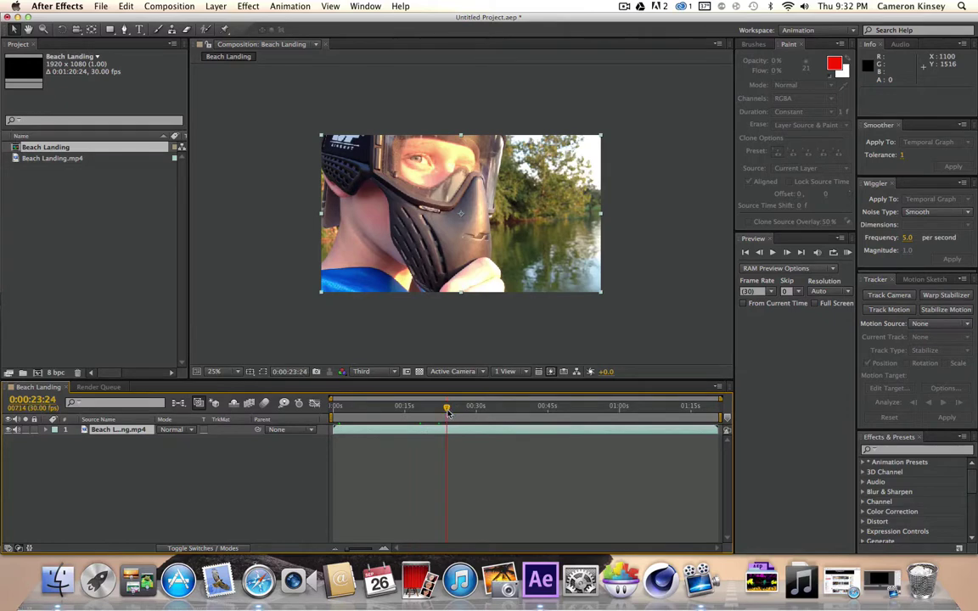
pyautogui.moveTo(447, 412); pyautogui.dragTo(508, 411)
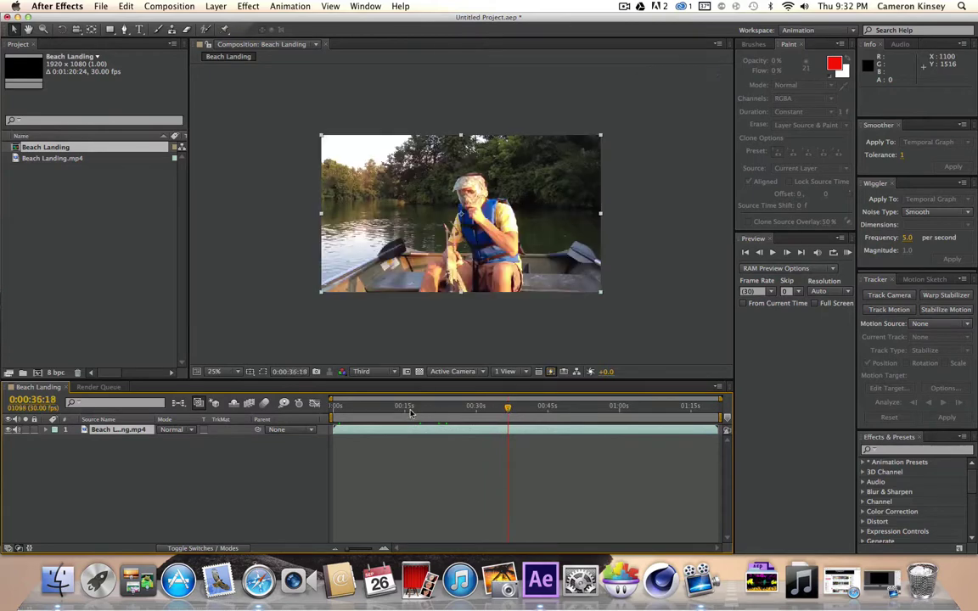
pyautogui.click(515, 407)
pyautogui.moveTo(521, 409)
pyautogui.mouseDown()
pyautogui.moveTo(535, 411)
pyautogui.moveTo(527, 410)
pyautogui.mouseUp()
pyautogui.click(533, 408)
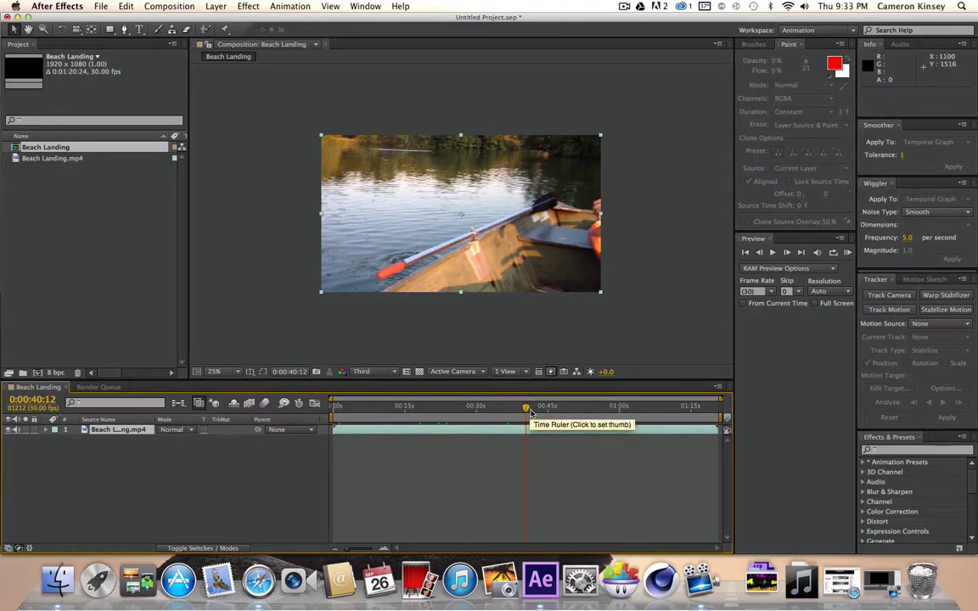
pyautogui.click(624, 6)
pyautogui.click(638, 30)
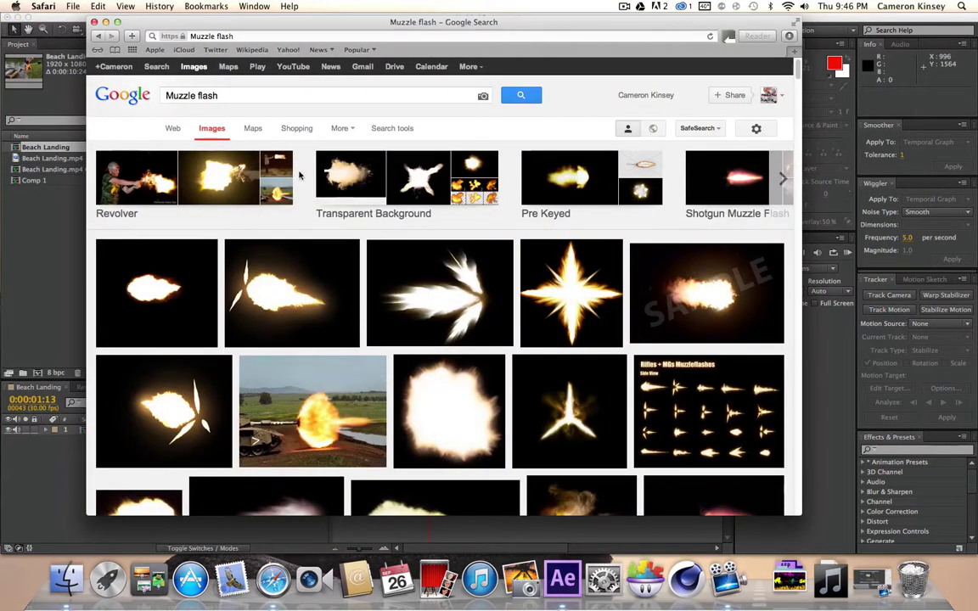
# Step: Browse the Google Images results for "Muzzle flash" to examine the available flash pictures on black backgrounds
pyautogui.click(218, 96)
pyautogui.scroll(-2, 343, 204)
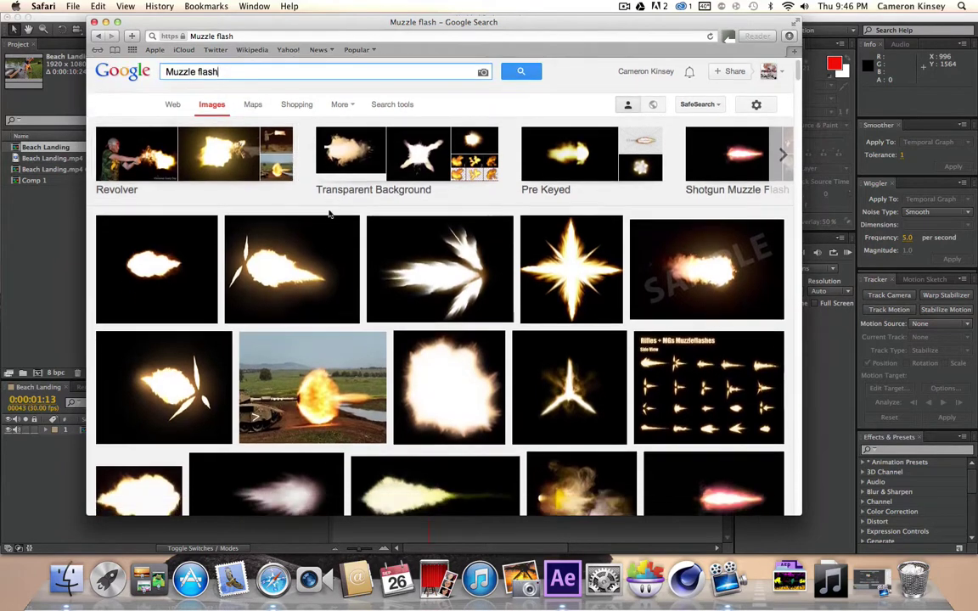
pyautogui.scroll(-3, 343, 204)
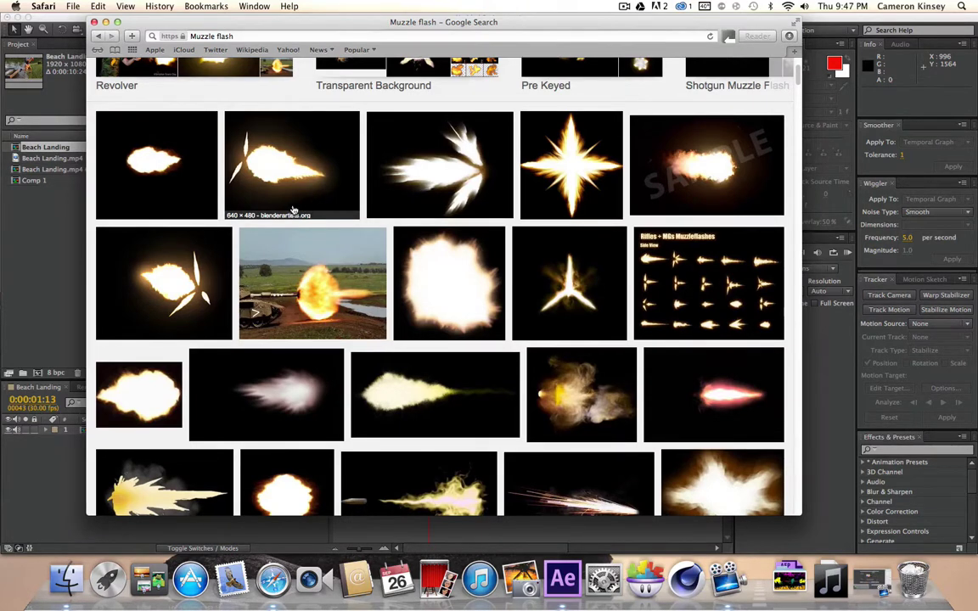
pyautogui.scroll(-3, 323, 191)
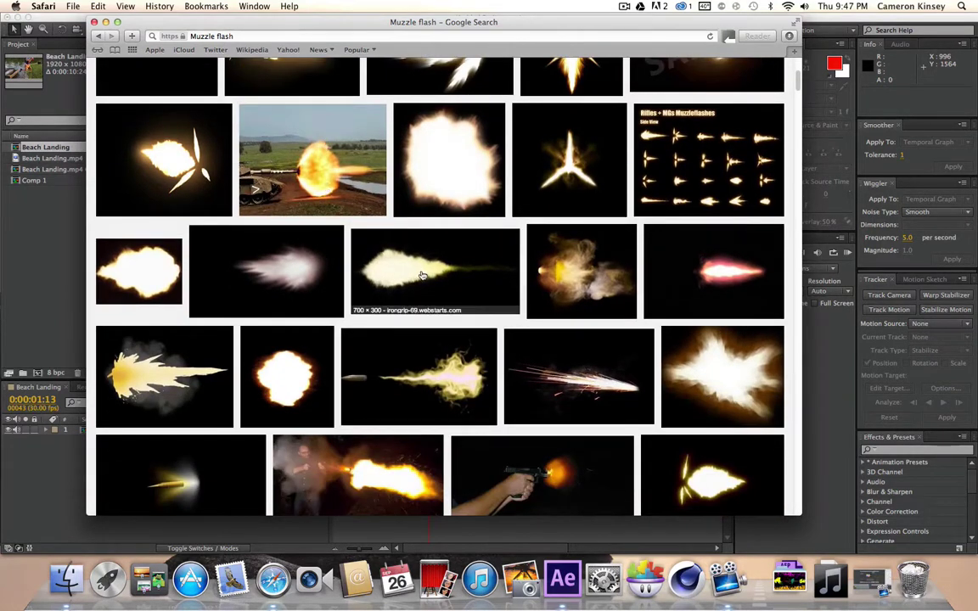
pyautogui.scroll(-3, 377, 247)
pyautogui.scroll(-7, 485, 233)
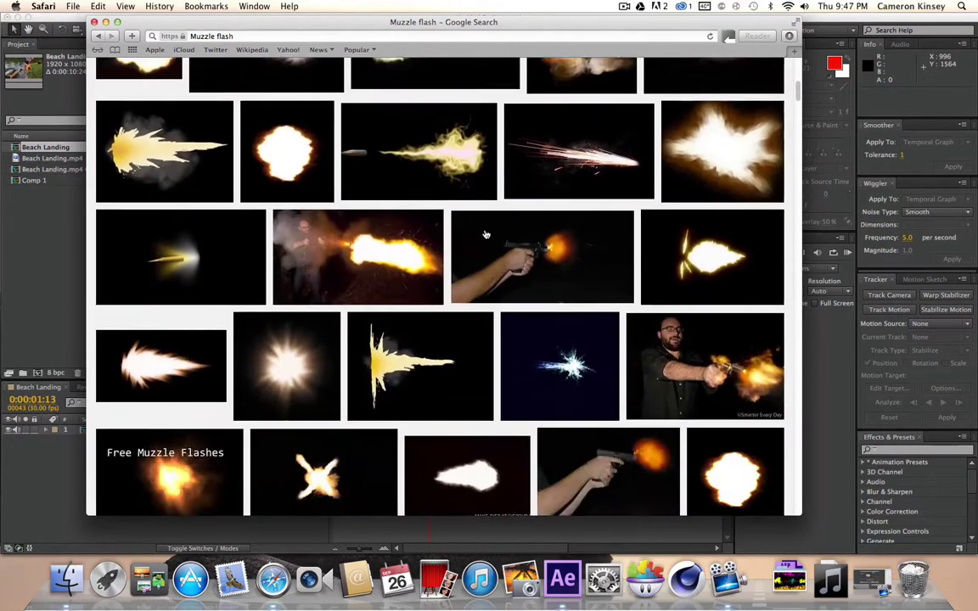
pyautogui.scroll(-5, 486, 235)
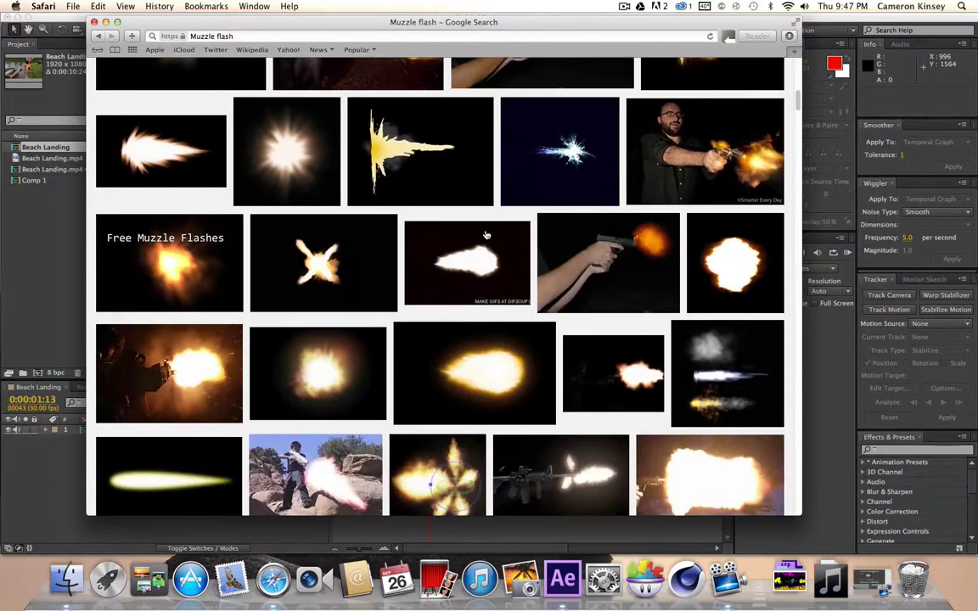
pyautogui.scroll(-4, 487, 237)
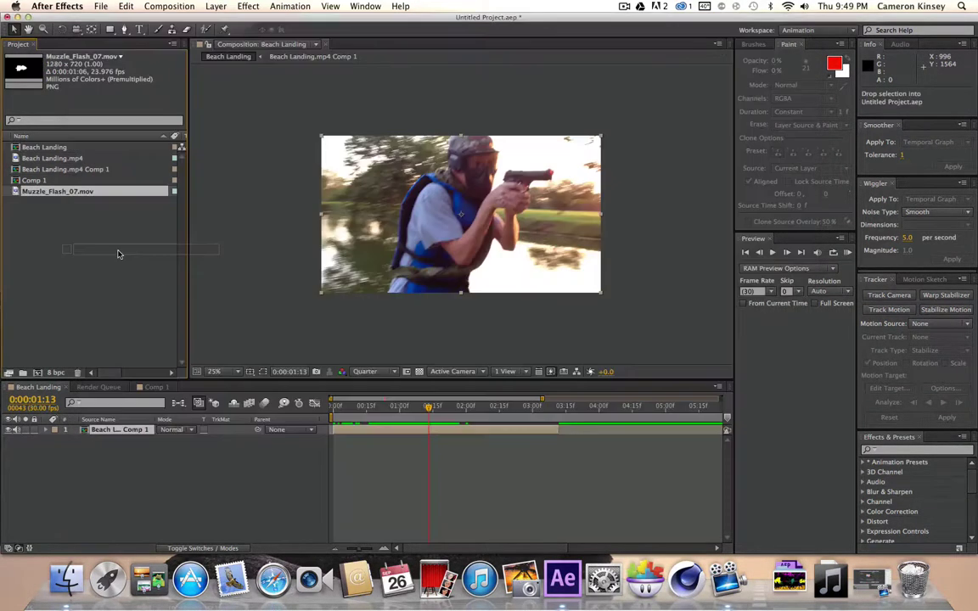
# Step: Add Muzzle_Flash_07.mov as the top layer starting at 0:00:01:13 and move it to the front of the pistol
pyautogui.moveTo(118, 252); pyautogui.dragTo(429, 428)
pyautogui.moveTo(441, 217); pyautogui.dragTo(574, 176)
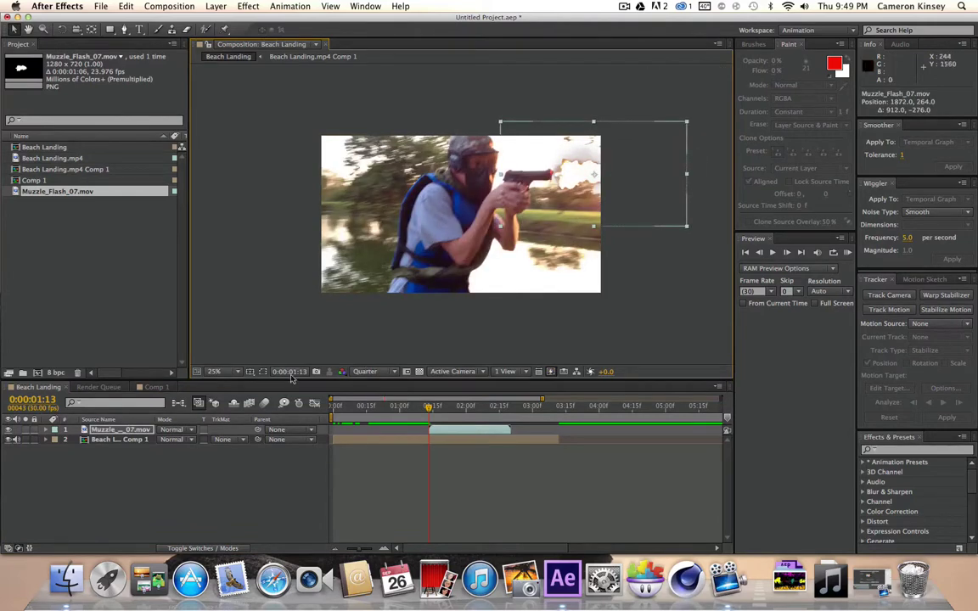
# Step: Set the composition preview resolution to Auto
pyautogui.click(374, 371)
pyautogui.click(380, 452)
pyautogui.click(479, 309)
pyautogui.click(391, 372)
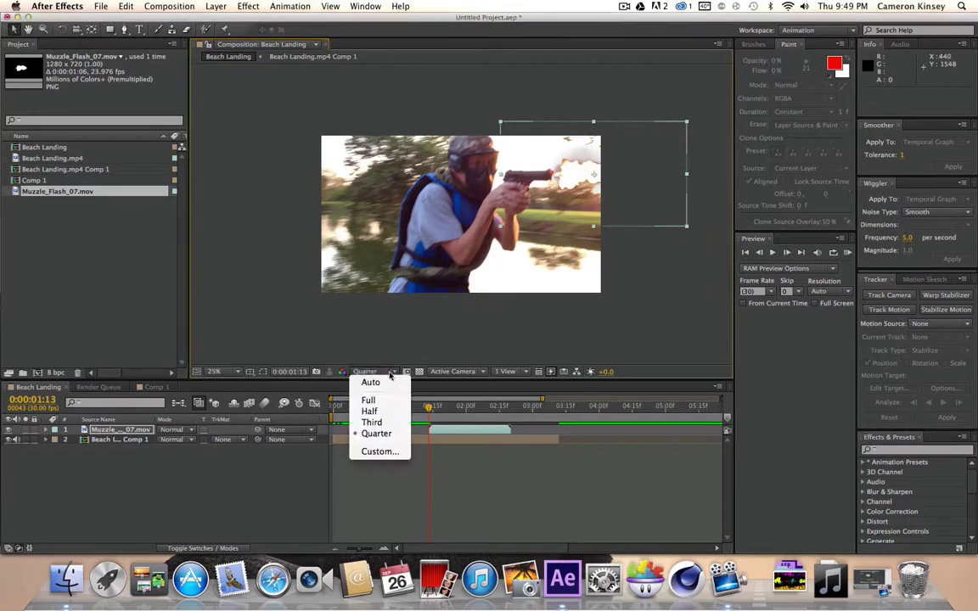
pyautogui.click(373, 382)
# Step: Enlarge the muzzle flash layer and reposition it at about 2024, 248 so the flash comes out of the pistol's muzzle
pyautogui.moveTo(629, 202); pyautogui.dragTo(613, 206)
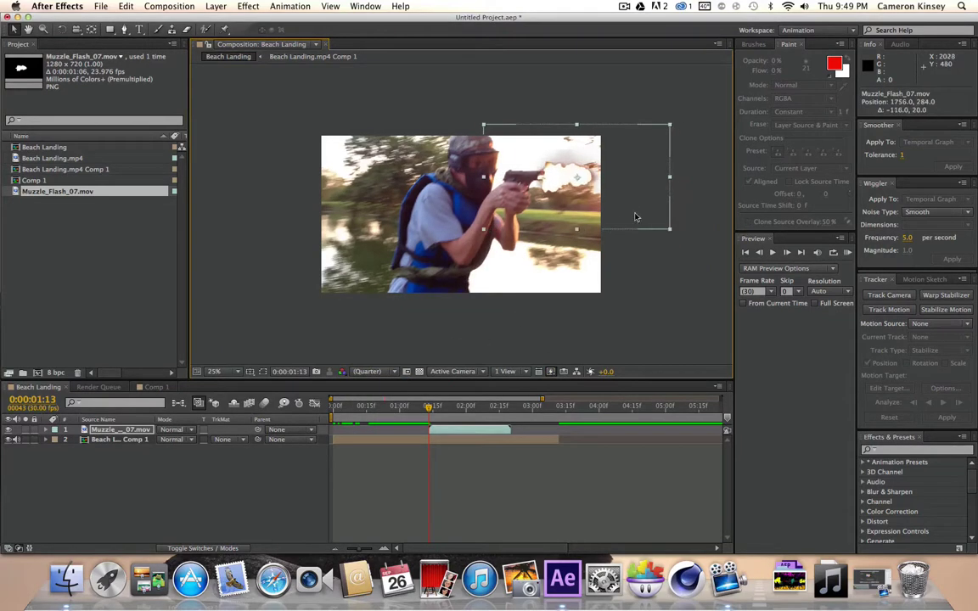
pyautogui.click(671, 234)
pyautogui.moveTo(670, 232); pyautogui.dragTo(637, 297)
pyautogui.moveTo(510, 236); pyautogui.dragTo(642, 215)
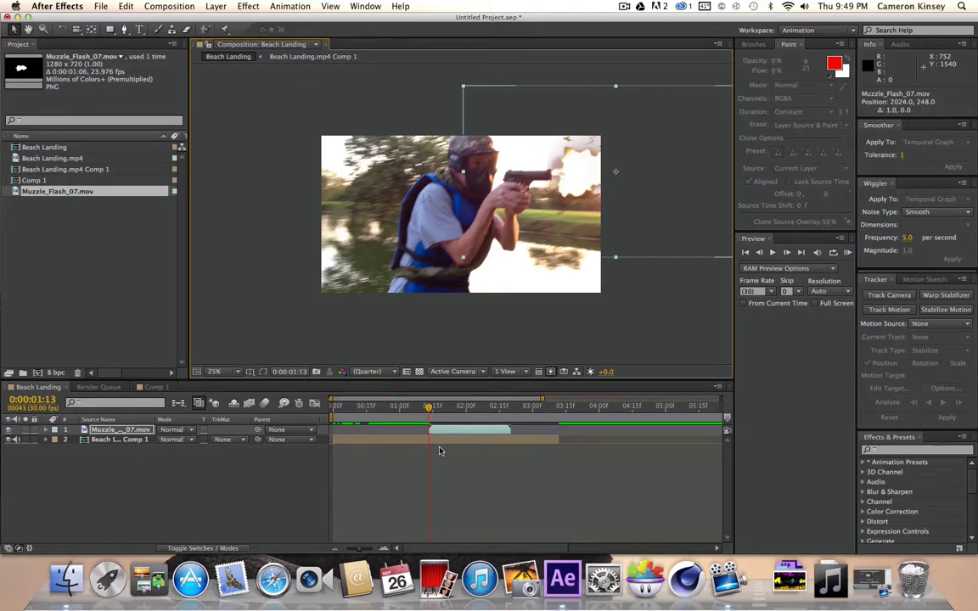
# Step: Step frame by frame between 0:00:01:13 and 0:00:01:17 to check how long the muzzle flash lasts
pyautogui.press('Right')
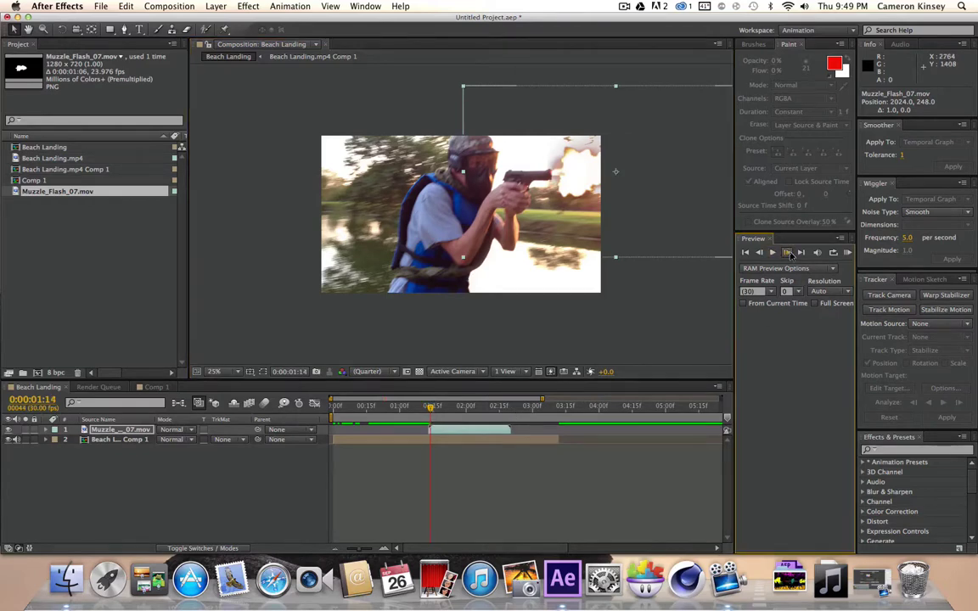
pyautogui.click(786, 253)
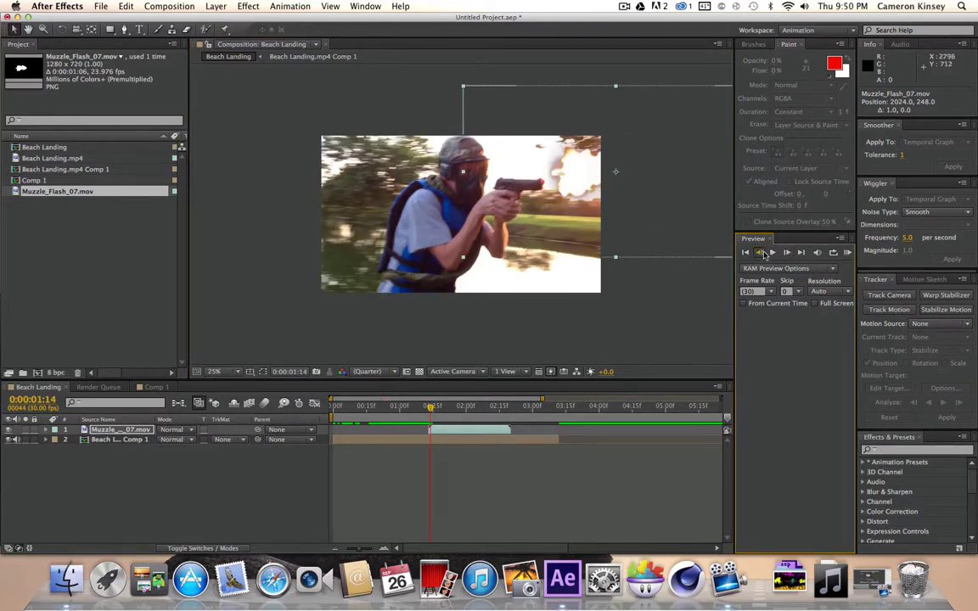
pyautogui.click(760, 253)
pyautogui.click(786, 253)
pyautogui.click(785, 253)
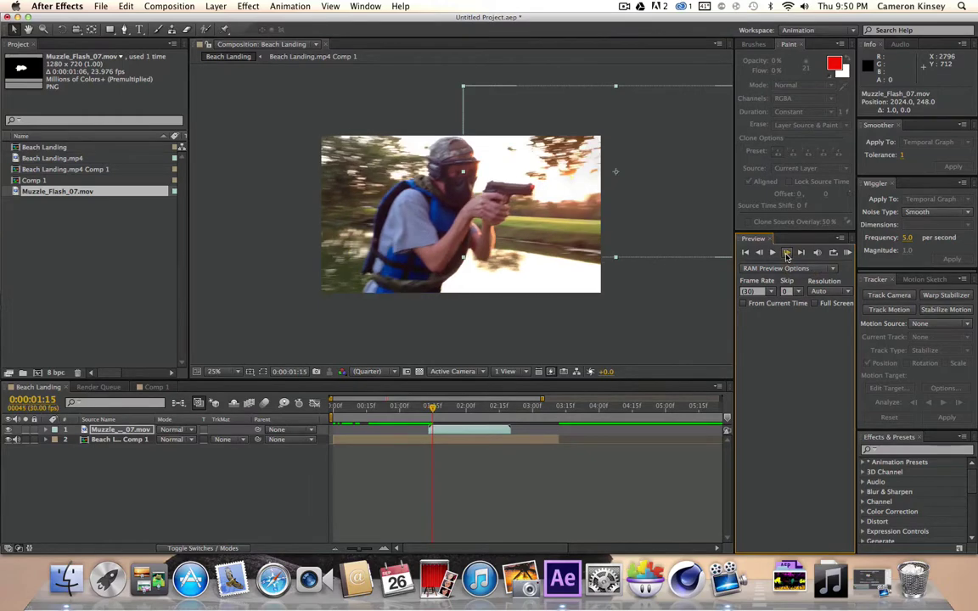
pyautogui.click(786, 253)
pyautogui.click(785, 253)
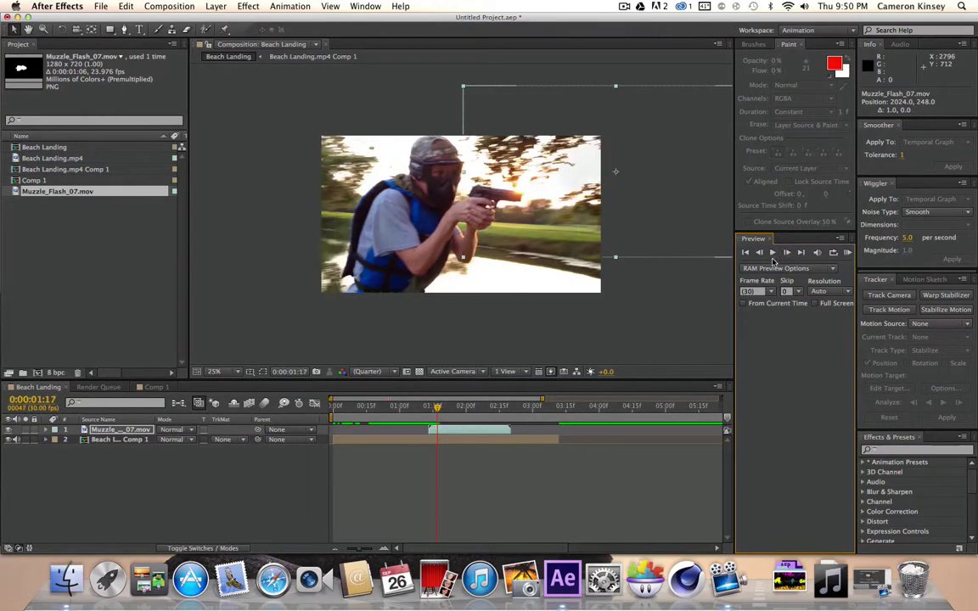
pyautogui.click(760, 253)
pyautogui.click(760, 252)
pyautogui.click(759, 253)
pyautogui.click(760, 253)
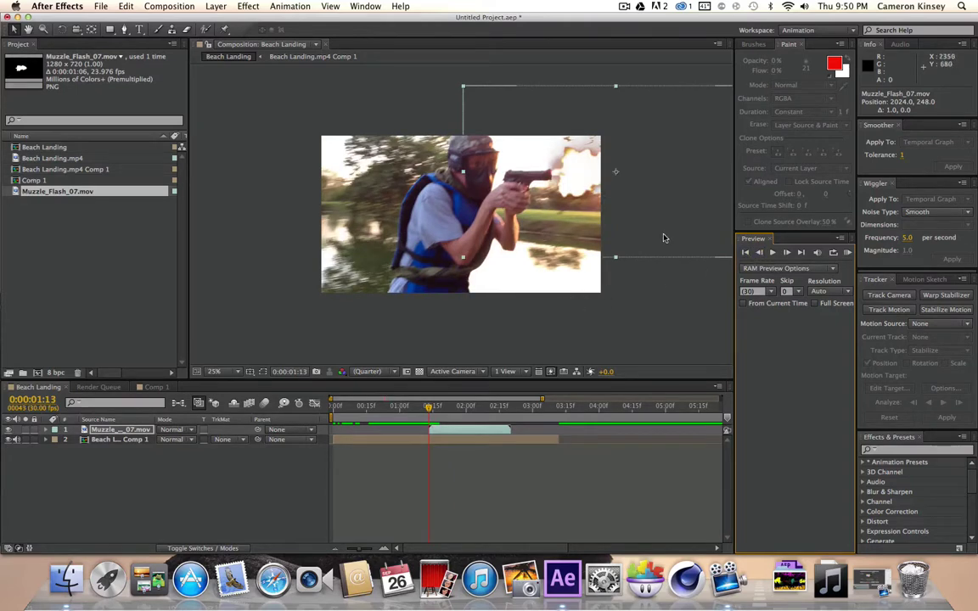
pyautogui.click(784, 254)
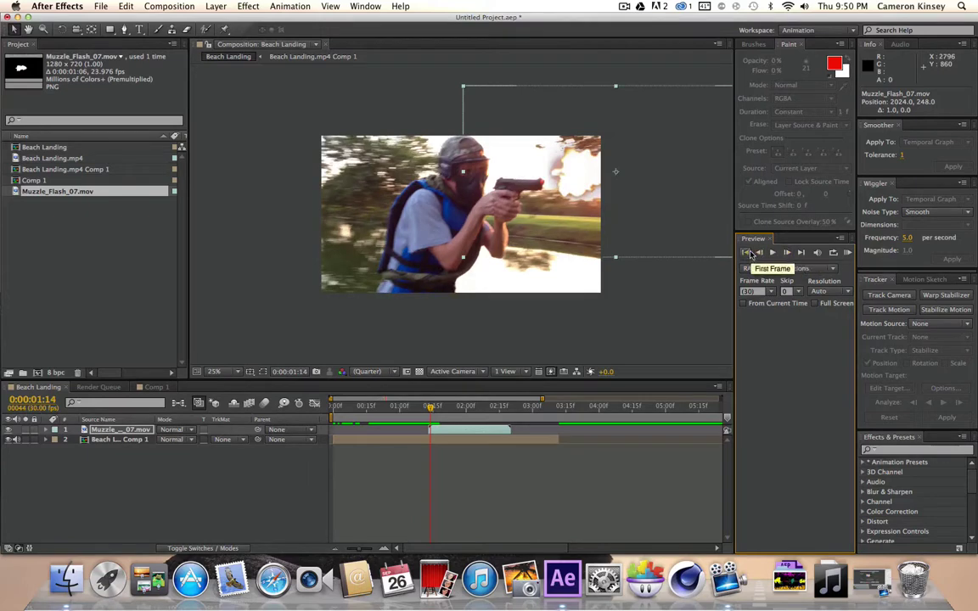
pyautogui.click(745, 253)
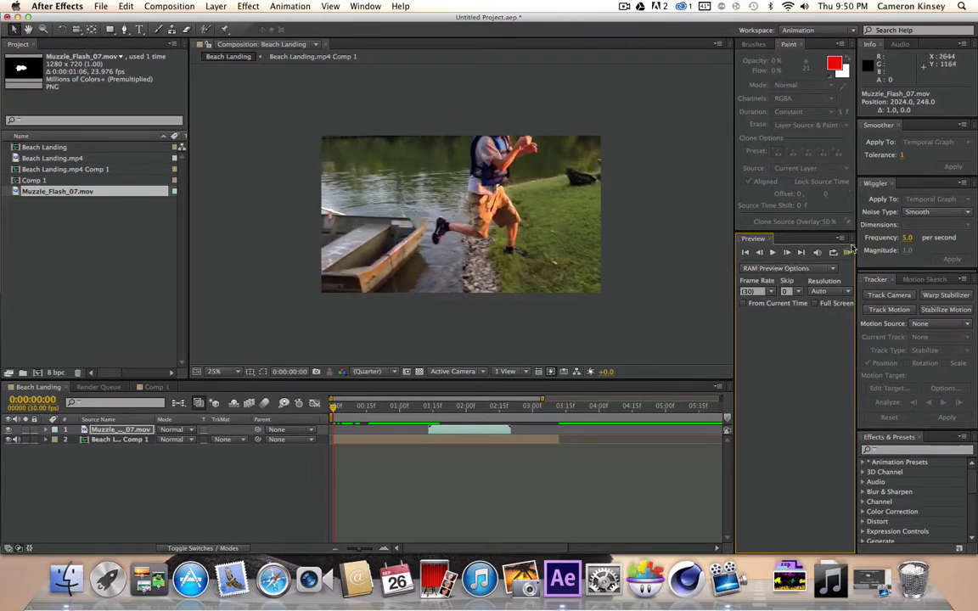
# Step: Shift the muzzle flash layer slightly earlier in the timeline and check the frame at 0:00:01:14
pyautogui.moveTo(430, 411); pyautogui.dragTo(440, 432)
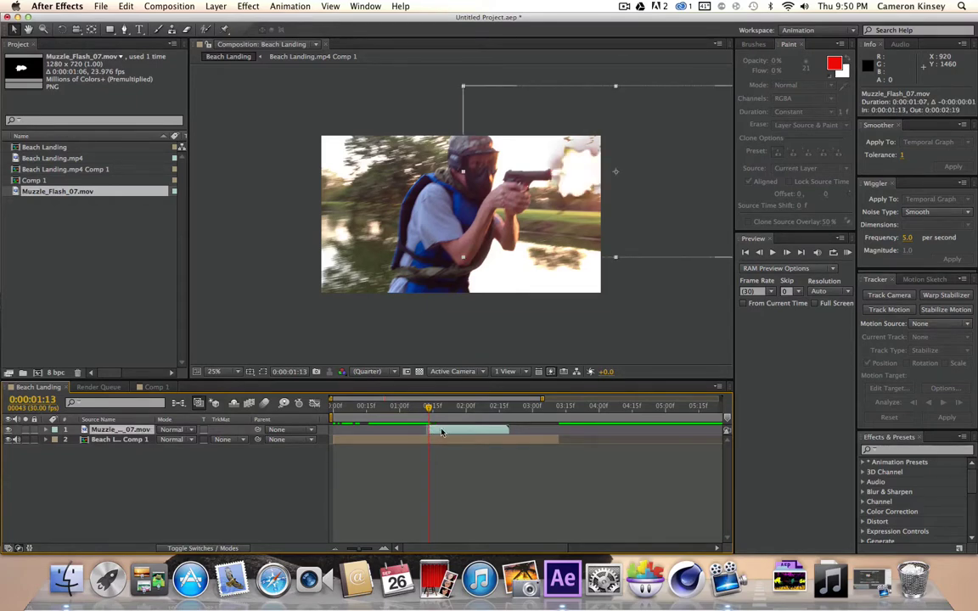
pyautogui.click(786, 253)
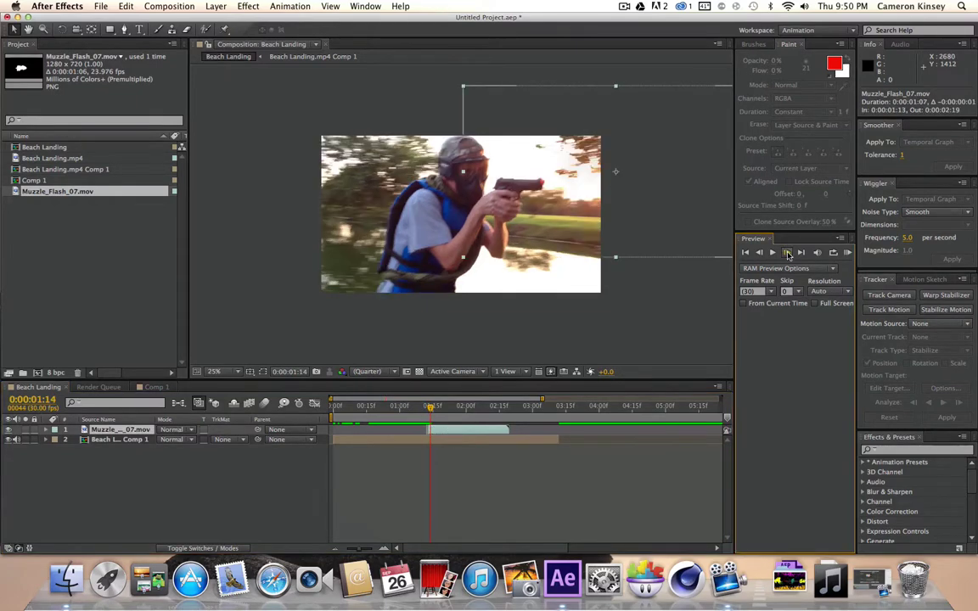
# Step: Step frame by frame from 0:00:01:14 to 0:00:01:20 and back to 0:00:01:13 to check the flash against the shot
pyautogui.click(787, 253)
pyautogui.click(787, 252)
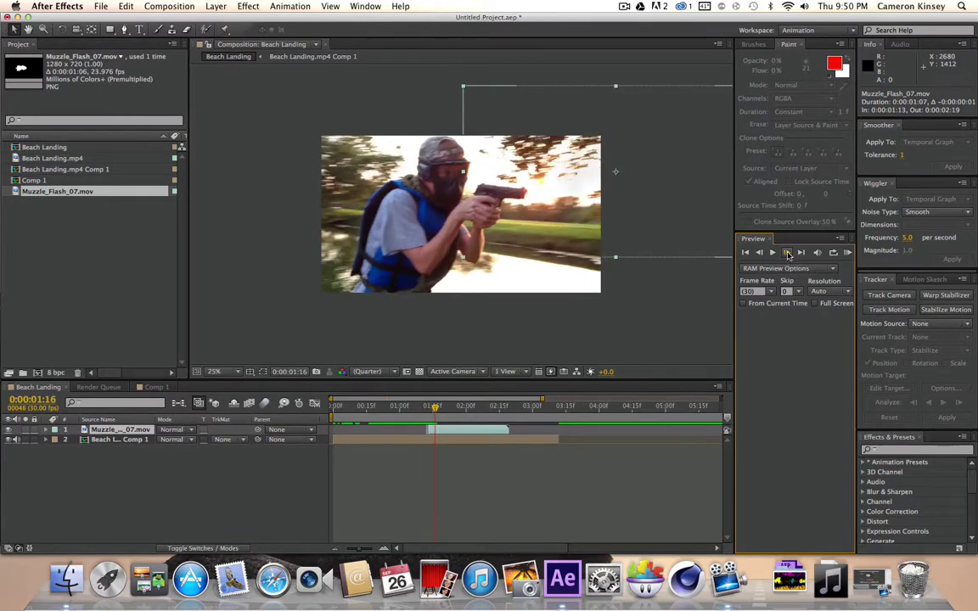
pyautogui.click(787, 253)
pyautogui.click(787, 253)
pyautogui.click(787, 253)
pyautogui.click(757, 253)
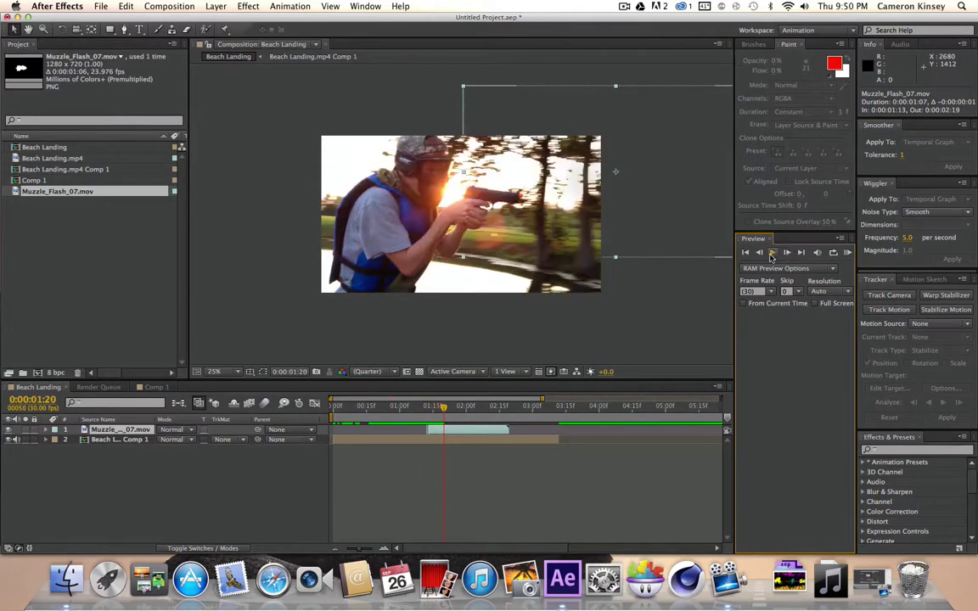
pyautogui.click(758, 253)
pyautogui.click(758, 253)
pyautogui.click(758, 253)
pyautogui.click(758, 253)
pyautogui.click(758, 253)
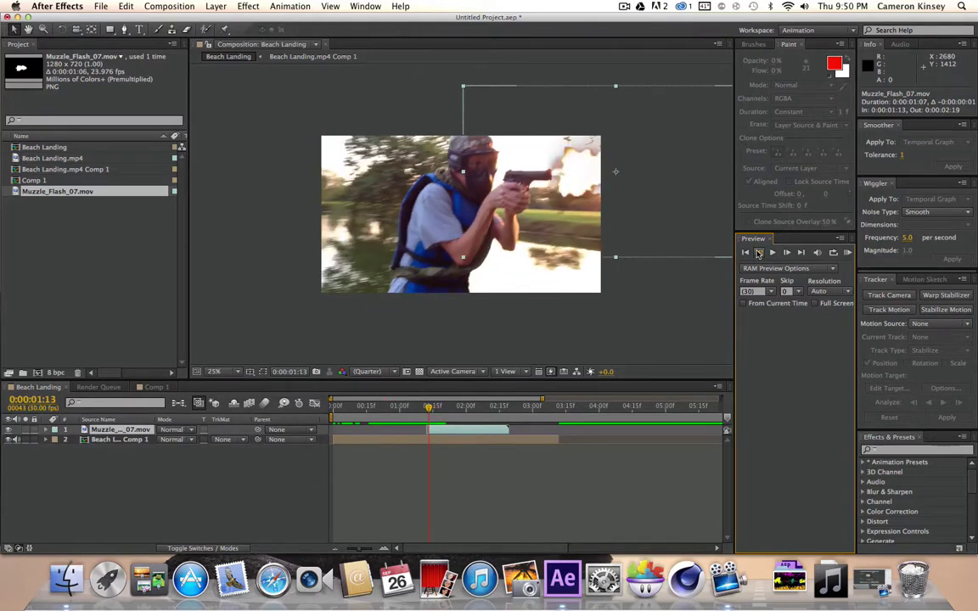
# Step: Nudge the muzzle flash layer to position 2020, 248
pyautogui.moveTo(610, 221); pyautogui.dragTo(607, 215)
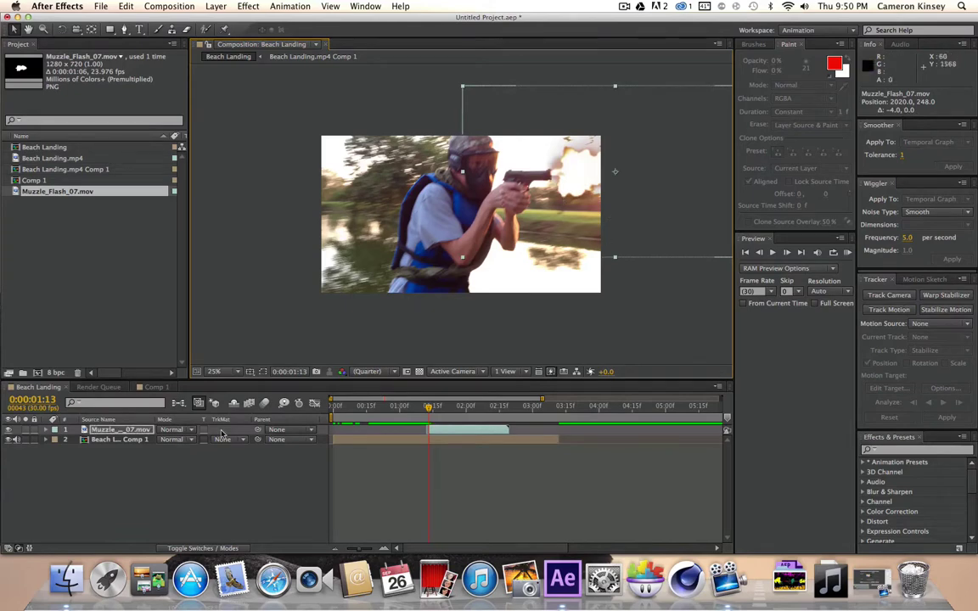
pyautogui.click(174, 430)
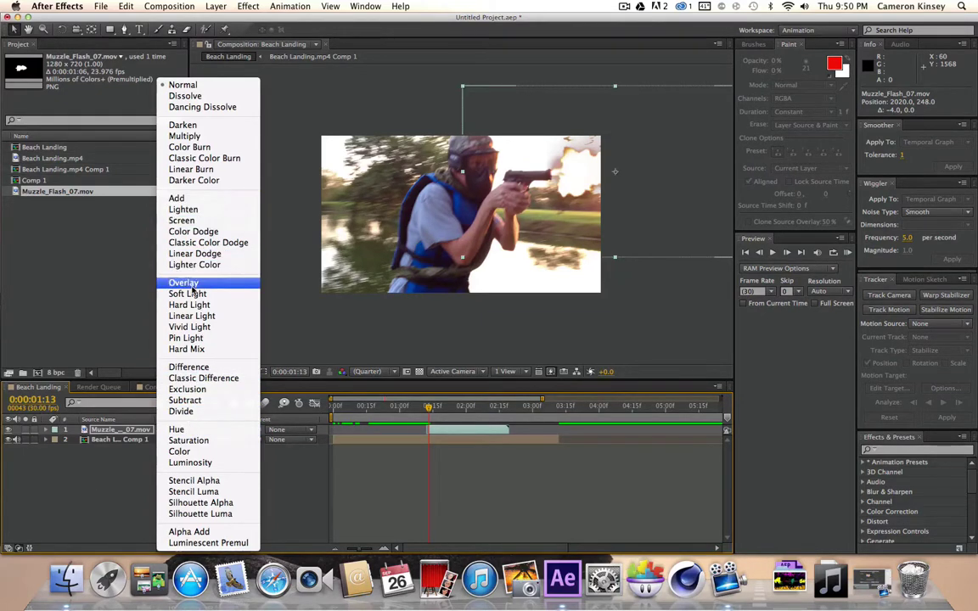
pyautogui.click(116, 434)
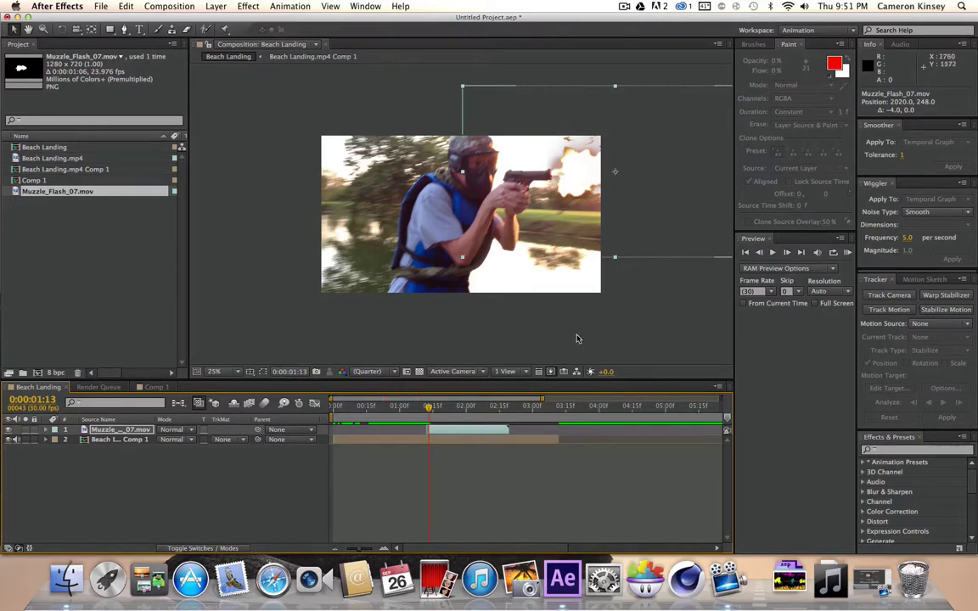
# Step: Duplicate the Beach Landing.mp4 Comp 1 layer, placing one copy above the muzzle flash layer with its blending mode set to Add
pyautogui.click(125, 441)
pyautogui.rightClick(125, 441)
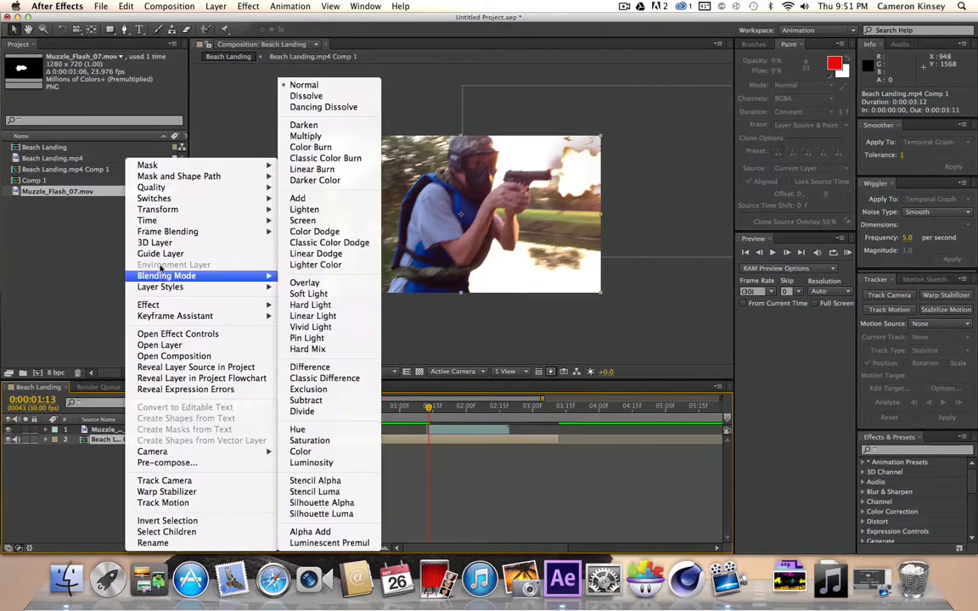
pyautogui.click(110, 441)
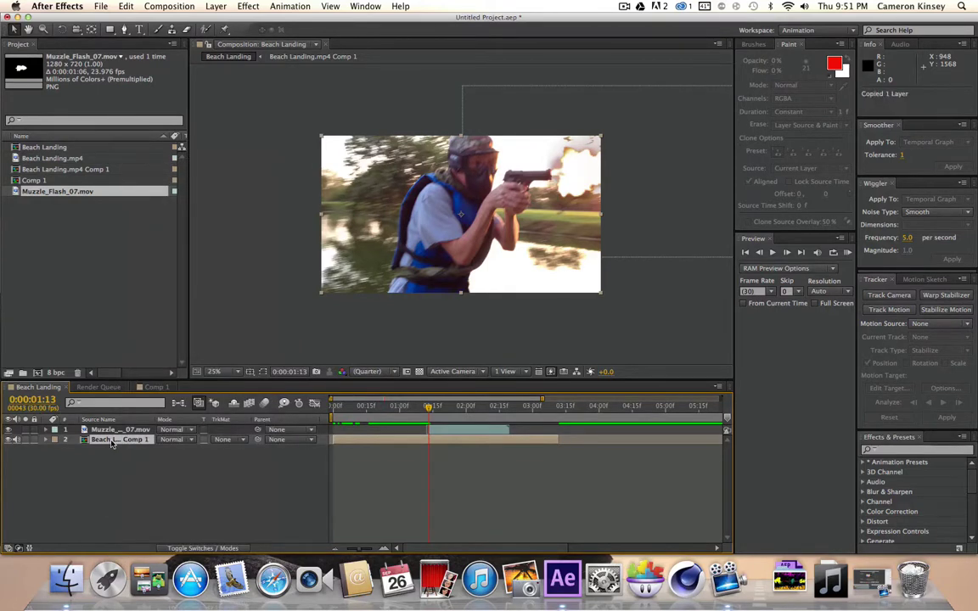
pyautogui.press('super+d')
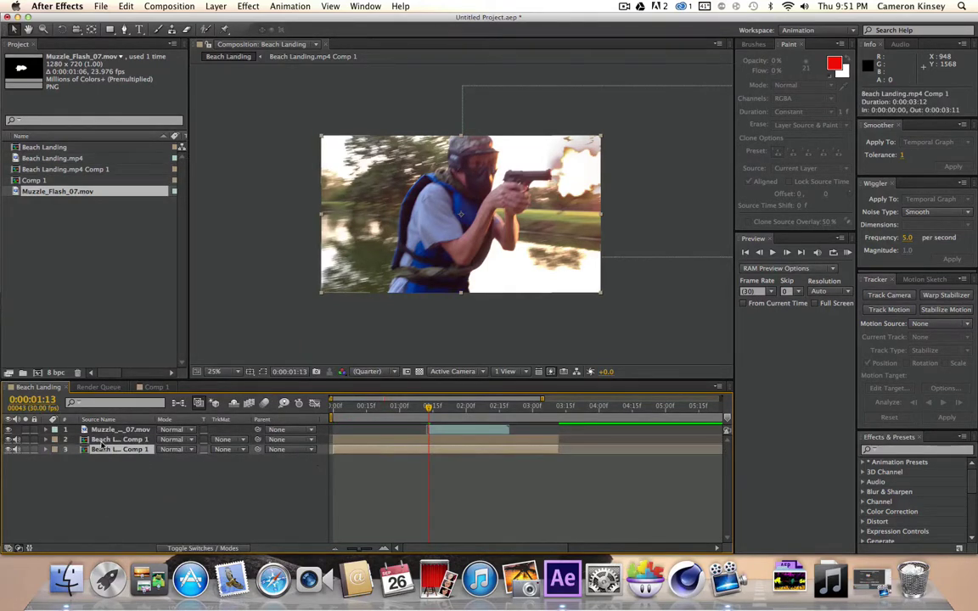
pyautogui.click(117, 440)
pyautogui.moveTo(116, 443); pyautogui.dragTo(117, 430)
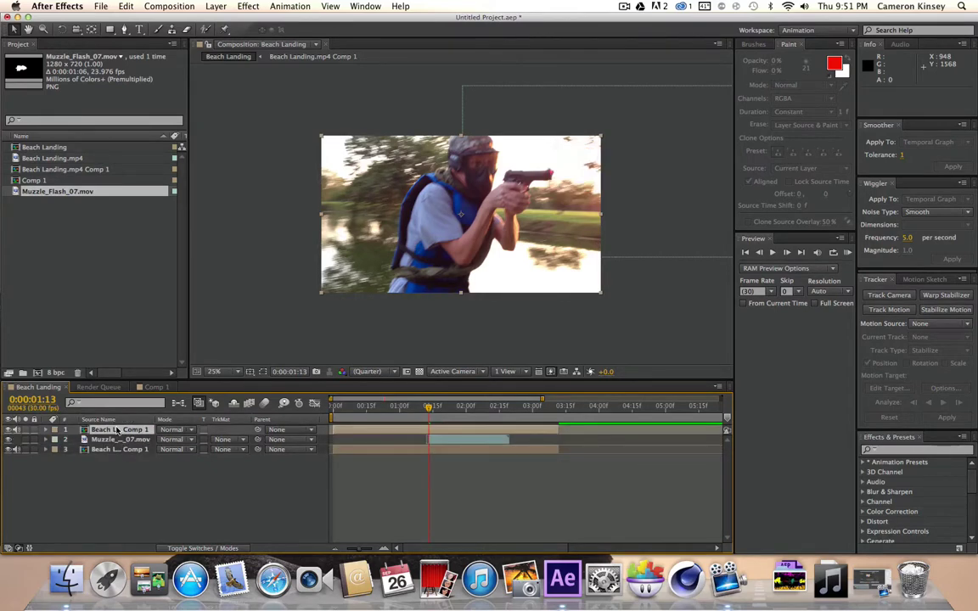
pyautogui.click(174, 429)
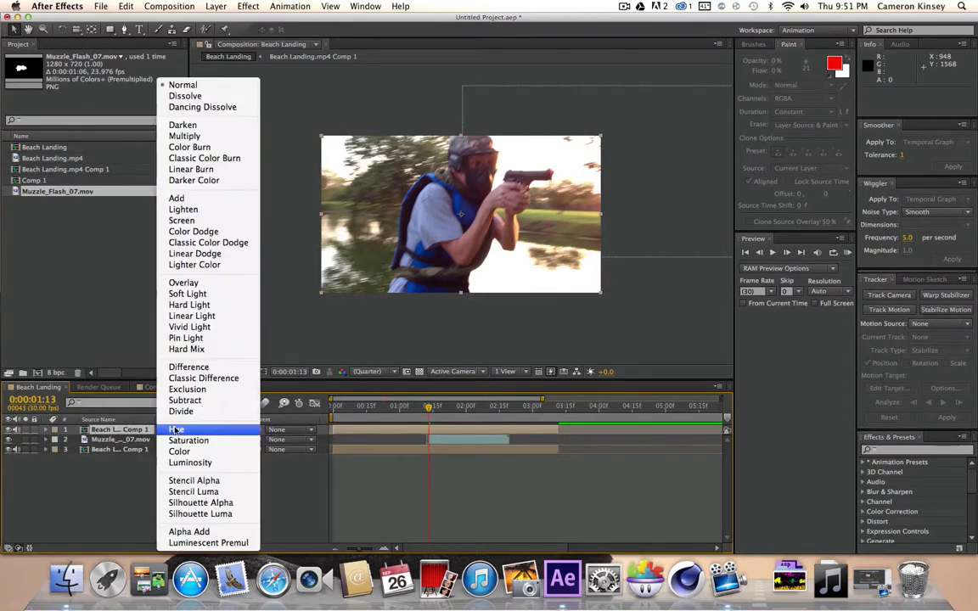
pyautogui.click(178, 198)
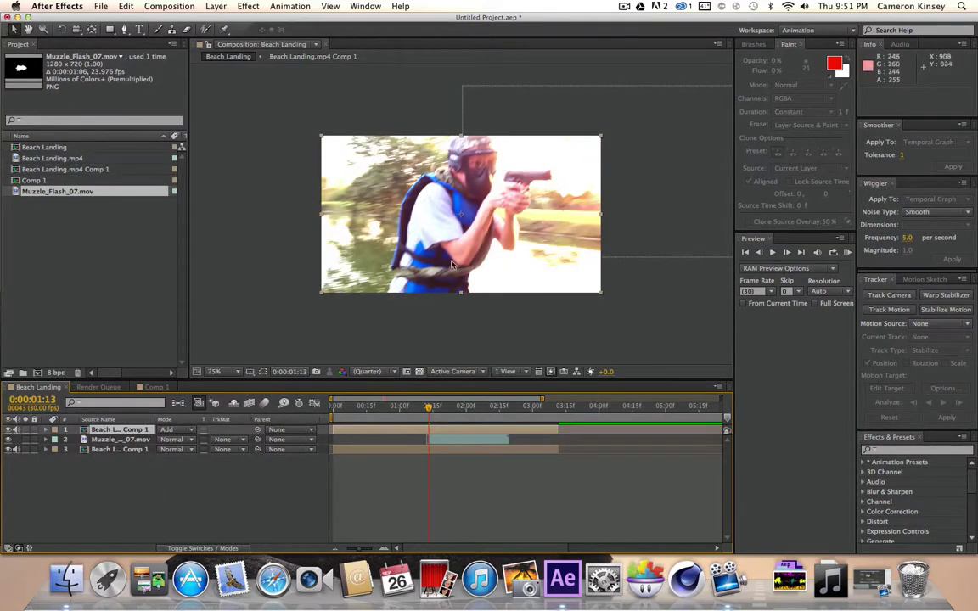
# Step: Draw a closed Pen tool mask on the top footage layer around the man's near forearm and lower chest
pyautogui.click(123, 29)
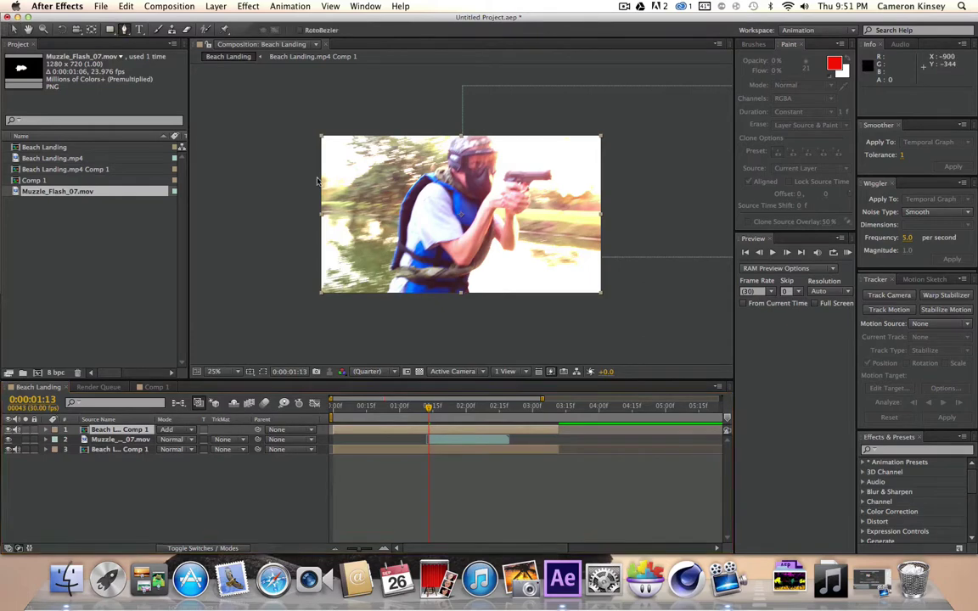
pyautogui.click(490, 236)
pyautogui.click(484, 259)
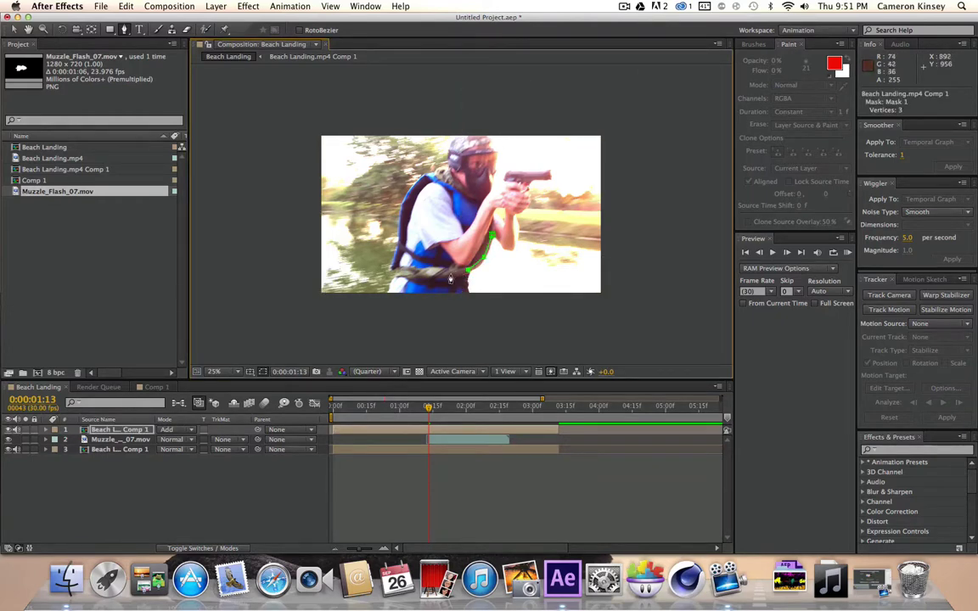
pyautogui.click(448, 273)
pyautogui.click(426, 259)
pyautogui.click(443, 211)
pyautogui.click(485, 212)
pyautogui.click(491, 235)
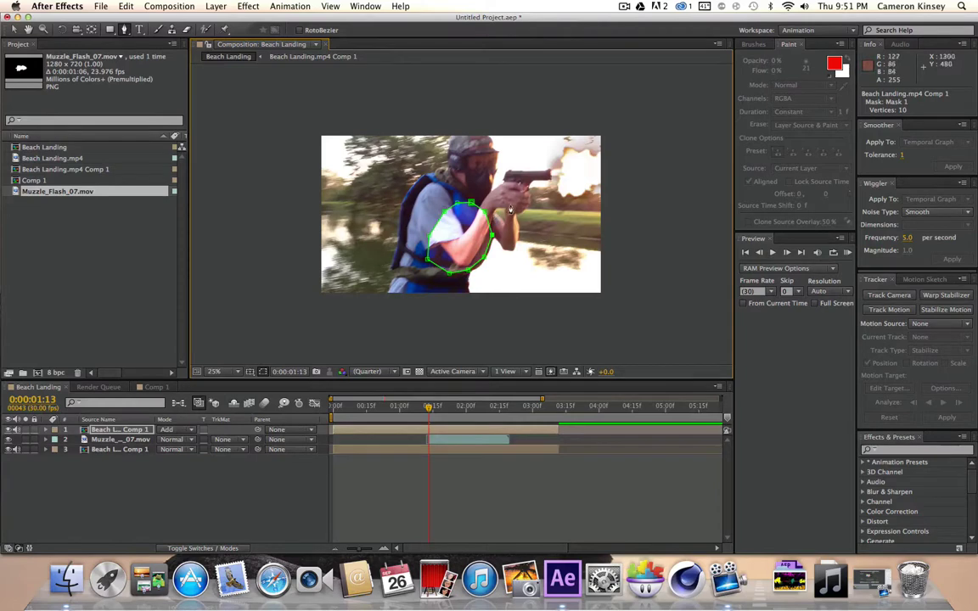
# Step: Draw a second closed mask on the top footage layer around the hands gripping the pistol
pyautogui.click(511, 212)
pyautogui.click(522, 211)
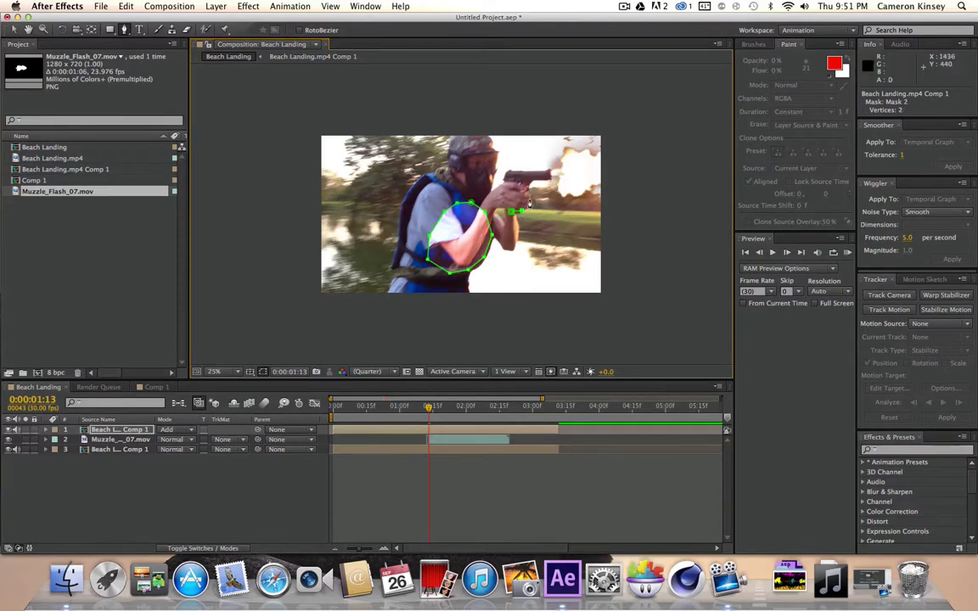
pyautogui.click(527, 197)
pyautogui.click(511, 184)
# Step: Draw a third closed mask around the far forearm, running from the hands down to the elbow
pyautogui.click(507, 206)
pyautogui.click(504, 230)
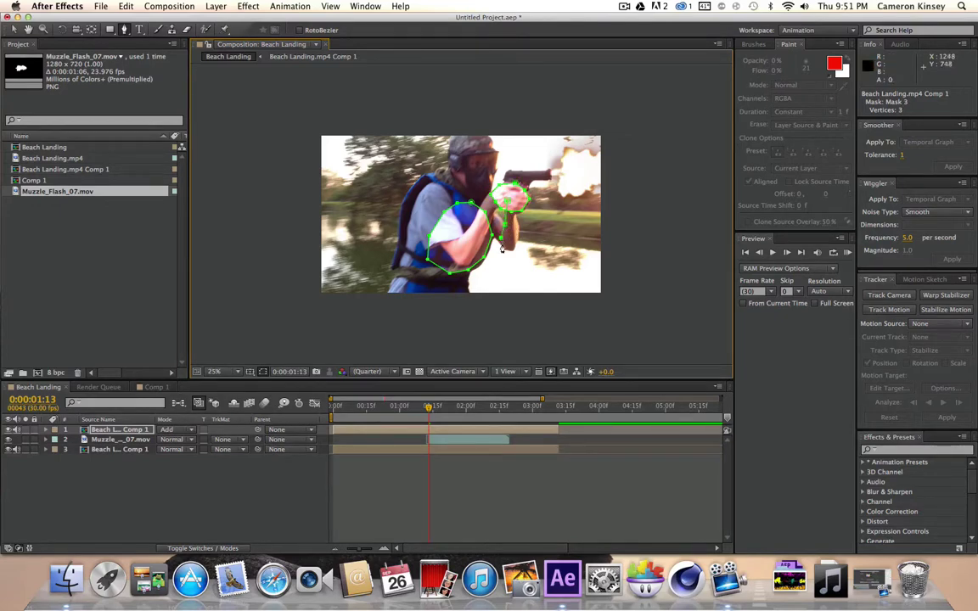
pyautogui.click(510, 255)
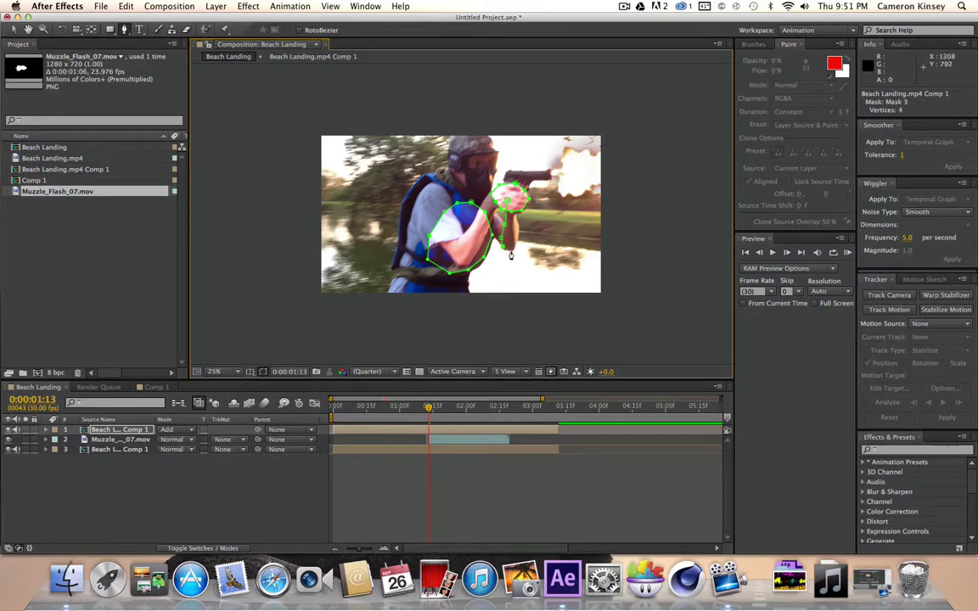
pyautogui.click(511, 198)
pyautogui.click(507, 201)
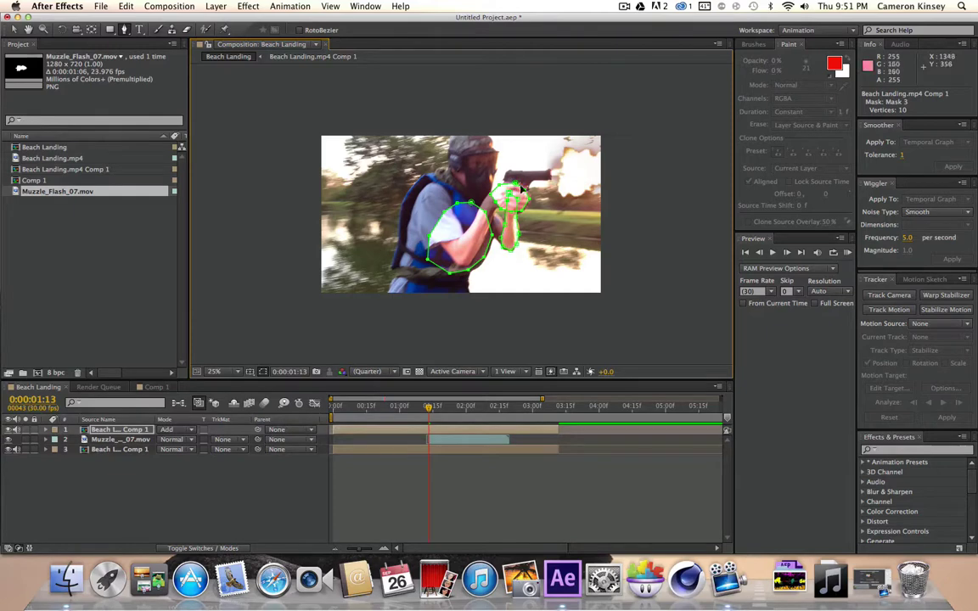
# Step: Draw a fourth closed mask around the pistol's barrel and slide
pyautogui.click(530, 181)
pyautogui.click(552, 180)
pyautogui.click(525, 175)
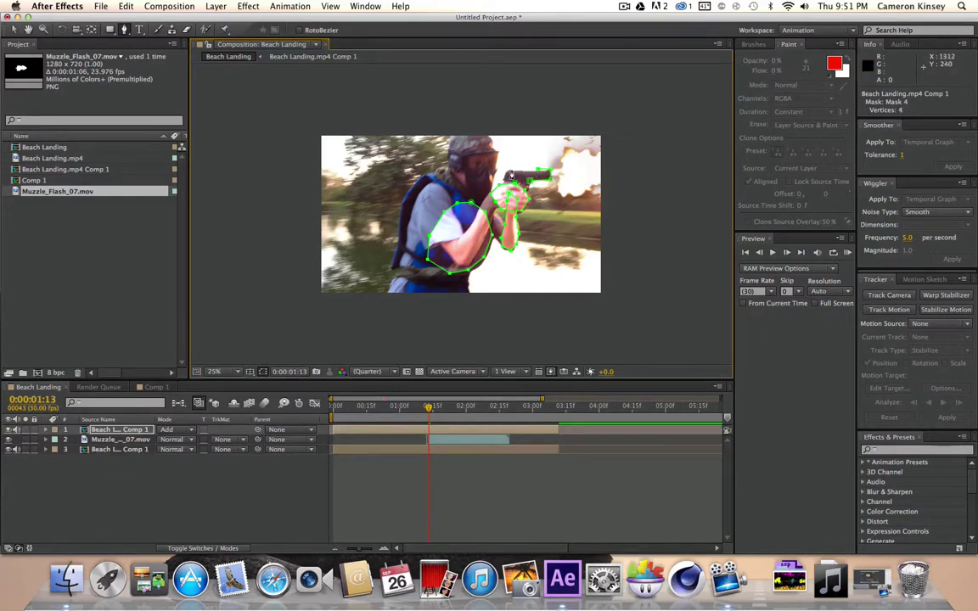
pyautogui.click(506, 176)
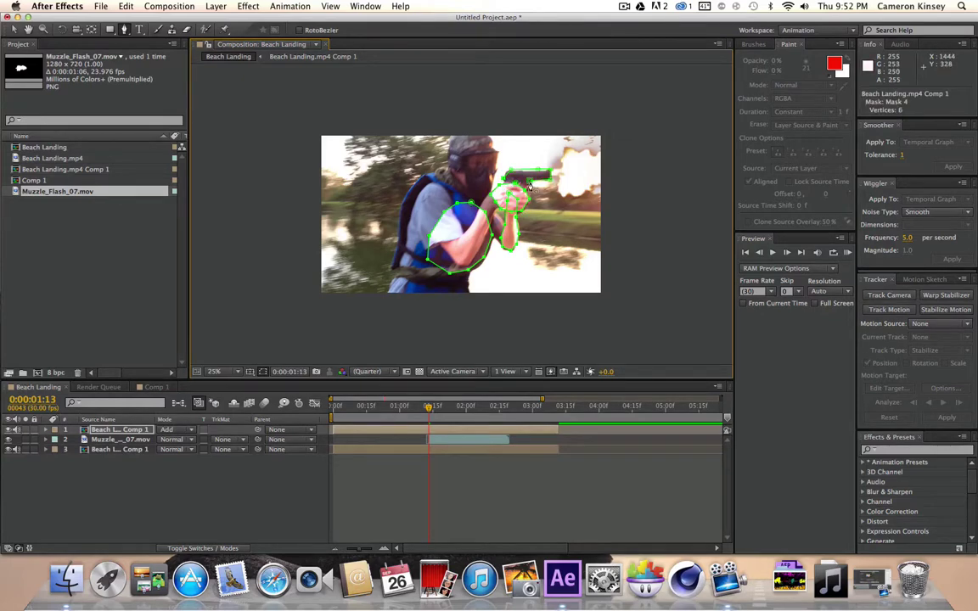
pyautogui.click(504, 178)
pyautogui.moveTo(504, 180); pyautogui.dragTo(502, 185)
# Step: Draw a fifth closed mask around the man's face mask, from the helmet's brim to the chin
pyautogui.click(464, 146)
pyautogui.click(459, 166)
pyautogui.click(464, 180)
pyautogui.click(478, 200)
pyautogui.click(492, 193)
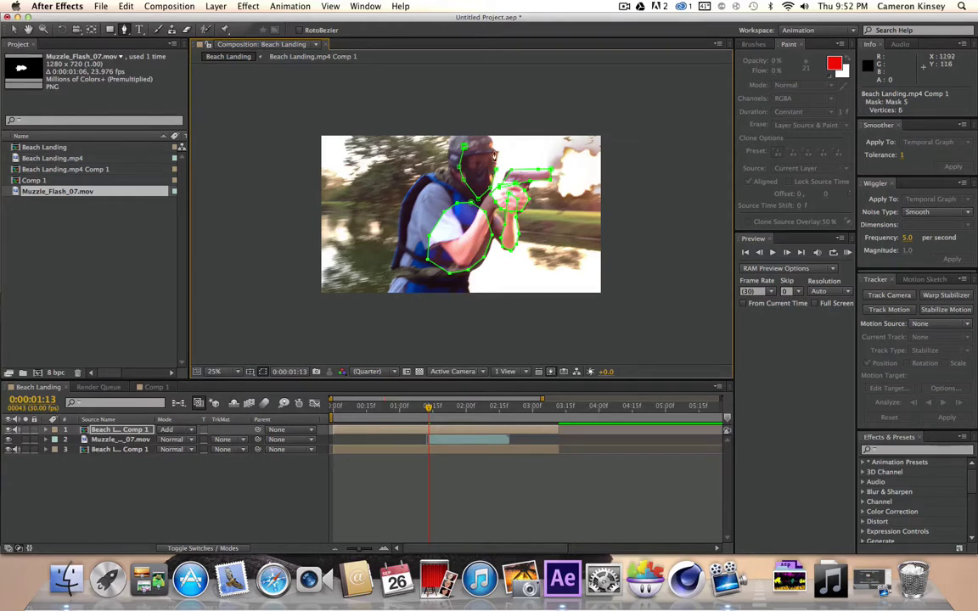
pyautogui.click(493, 154)
pyautogui.click(480, 141)
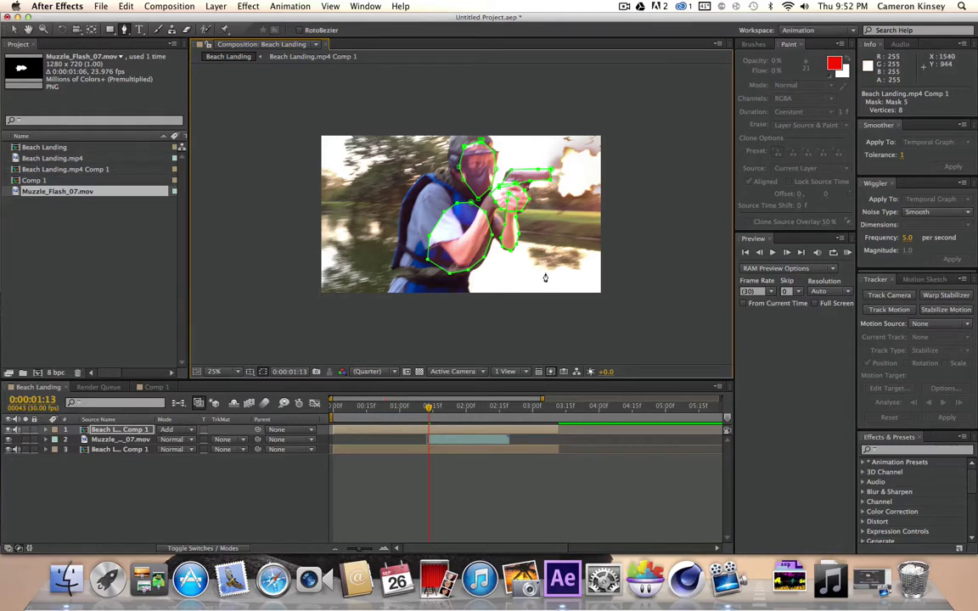
# Step: Draw a sixth closed mask over the bright water below the gun, extending past the frame's lower edge
pyautogui.click(544, 253)
pyautogui.click(517, 263)
pyautogui.click(497, 277)
pyautogui.click(492, 296)
pyautogui.click(537, 307)
pyautogui.click(566, 301)
pyautogui.click(574, 275)
pyautogui.click(546, 257)
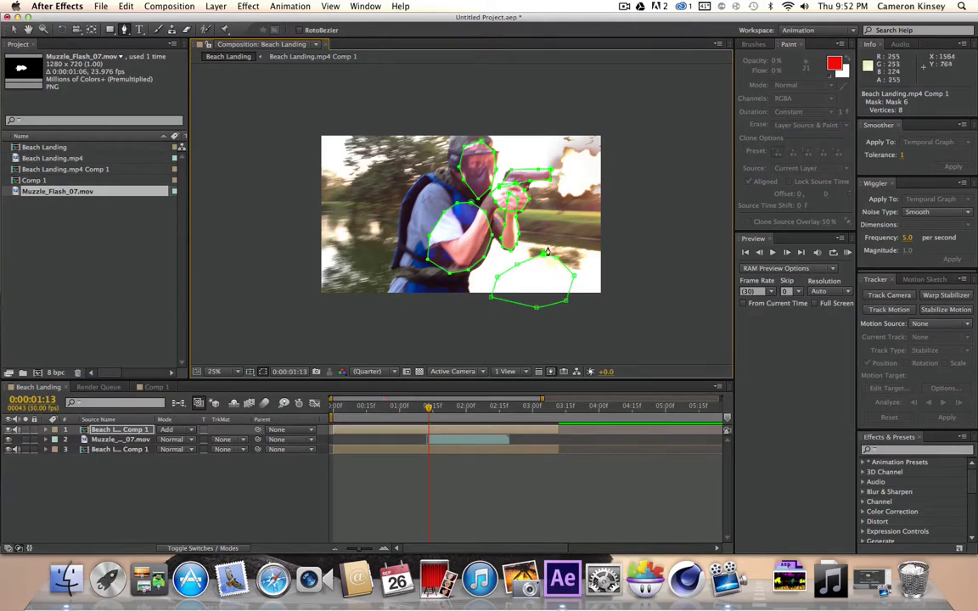
# Step: Draw a seventh closed mask along the upper arm and side of the vest, adjusting its points to meet the forearm mask
pyautogui.click(429, 215)
pyautogui.click(417, 254)
pyautogui.click(407, 273)
pyautogui.click(402, 237)
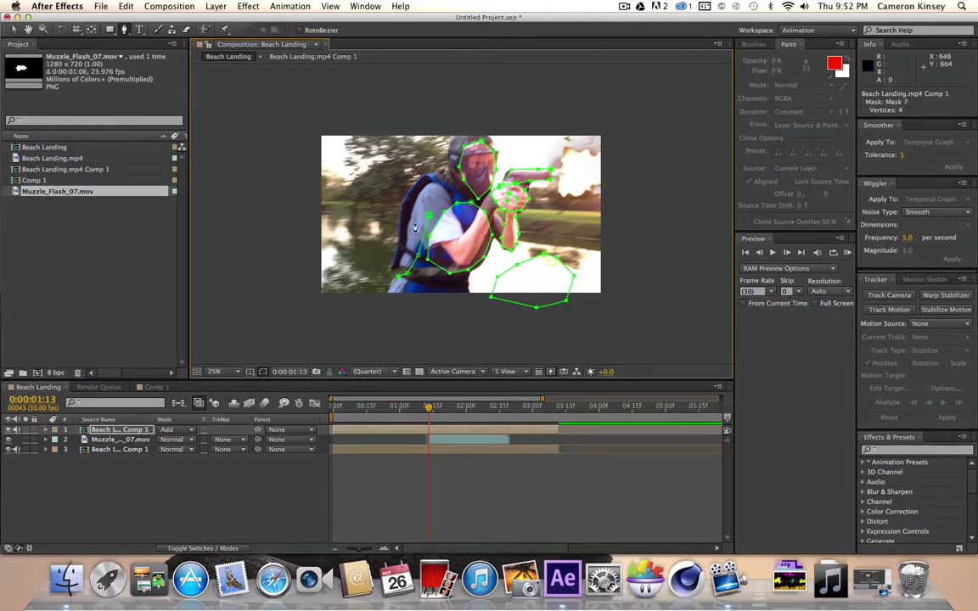
pyautogui.click(411, 212)
pyautogui.click(427, 195)
pyautogui.moveTo(430, 216); pyautogui.dragTo(439, 217)
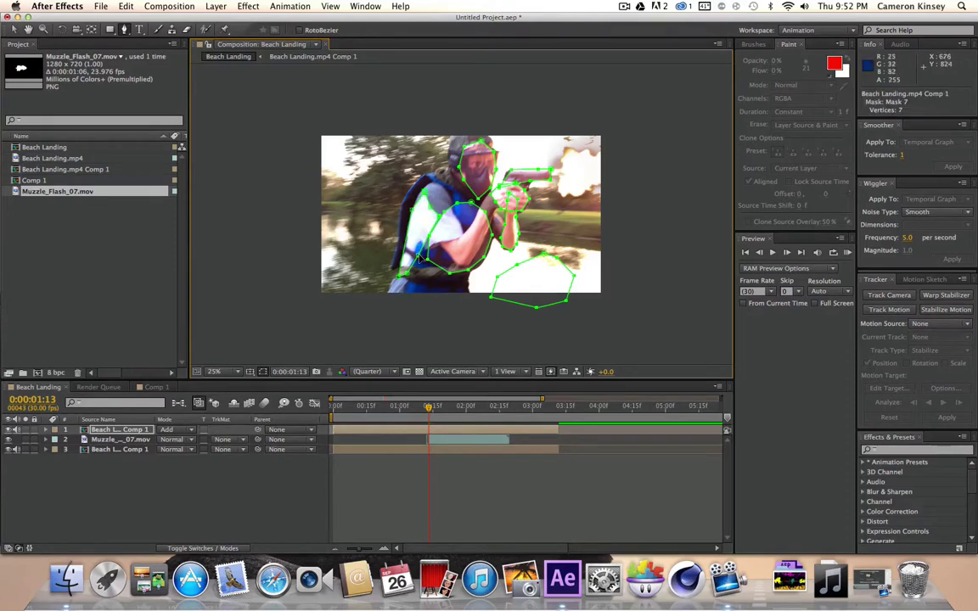
pyautogui.moveTo(419, 255); pyautogui.dragTo(429, 262)
pyautogui.moveTo(430, 204); pyautogui.dragTo(438, 195)
# Step: Draw an eighth, four-point mask over the man's shoulder
pyautogui.click(437, 179)
pyautogui.click(426, 205)
pyautogui.click(438, 183)
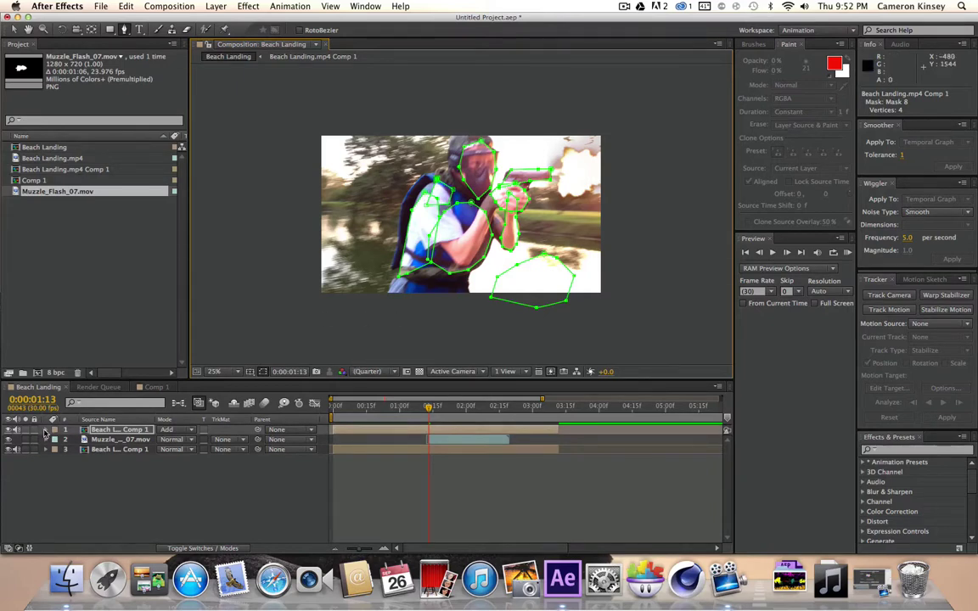
# Step: Set the mask feather to 188 pixels for Mask 1 and 109 pixels for Mask 2 on the top footage layer
pyautogui.click(48, 430)
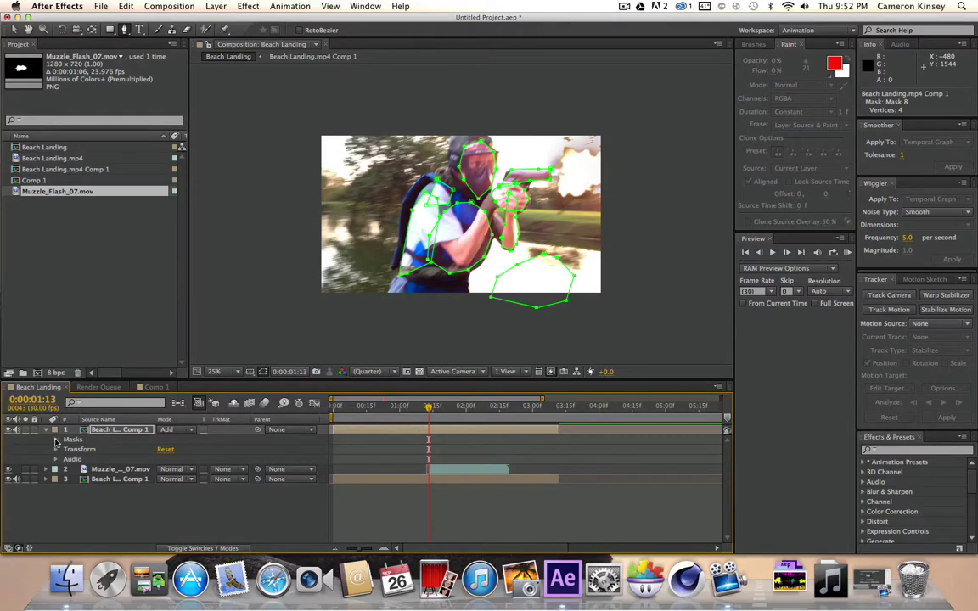
pyautogui.click(55, 440)
pyautogui.click(66, 448)
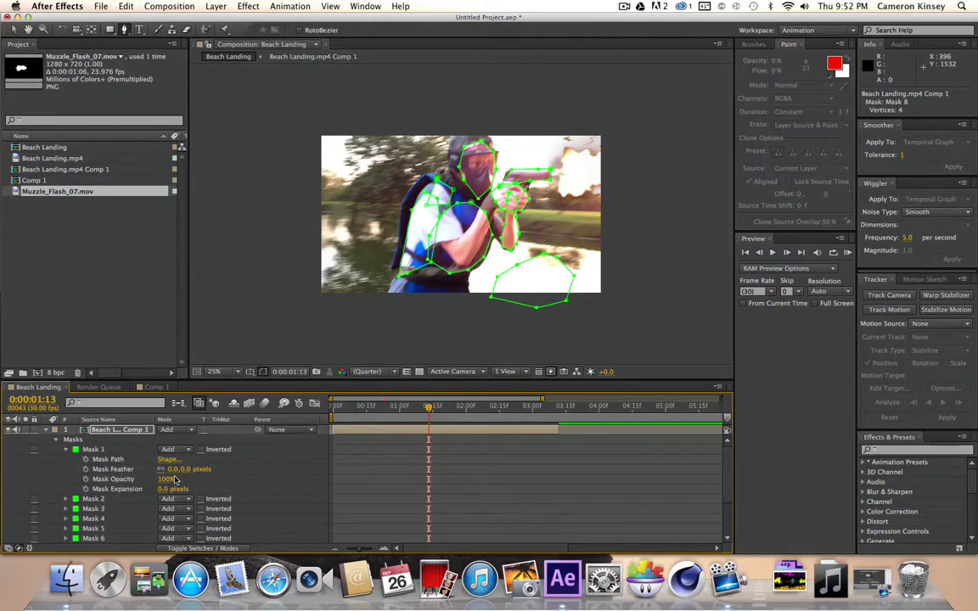
pyautogui.moveTo(181, 472); pyautogui.dragTo(287, 480)
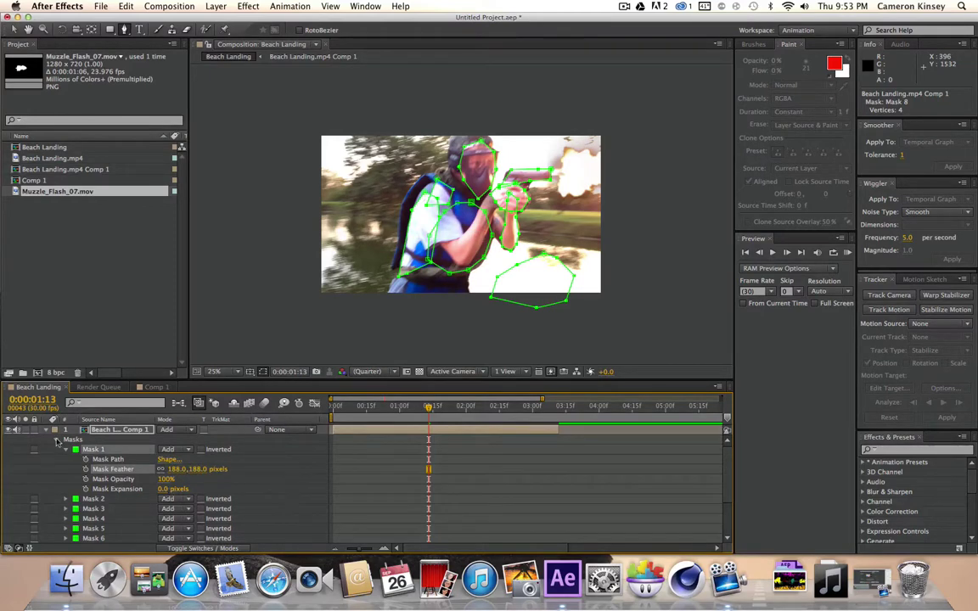
pyautogui.click(67, 451)
pyautogui.click(66, 459)
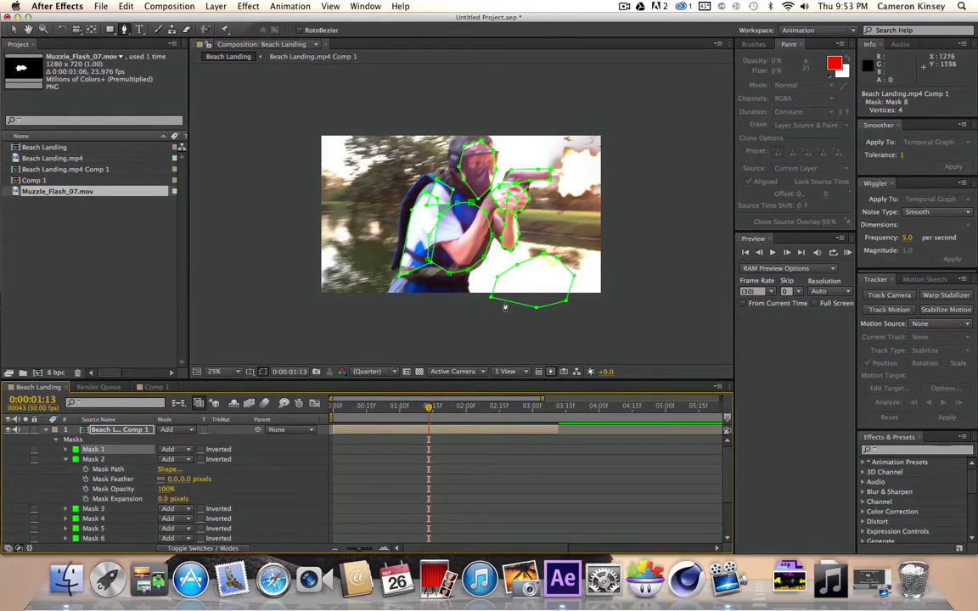
pyautogui.moveTo(182, 485); pyautogui.dragTo(256, 488)
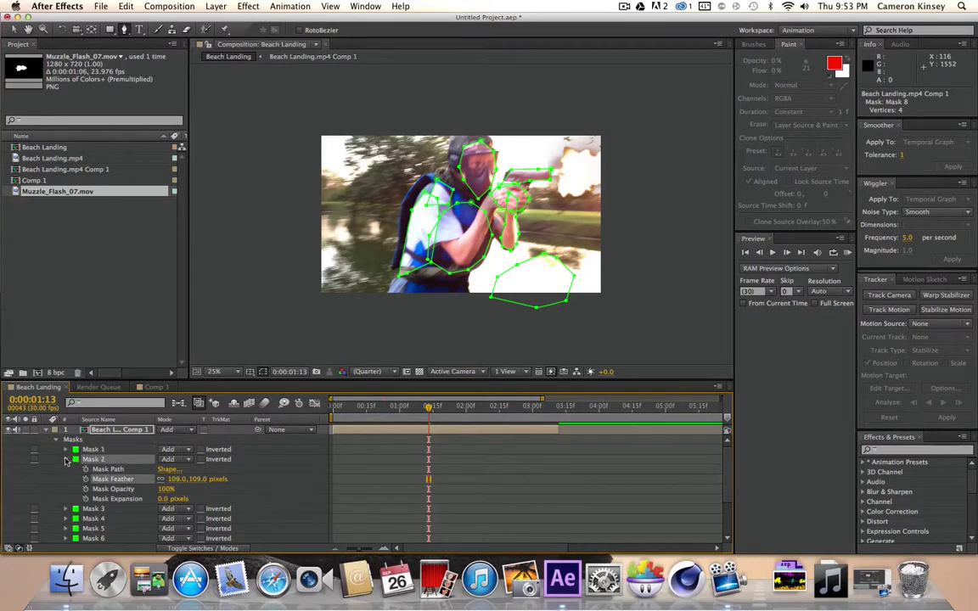
# Step: Increase the mask feather of Mask 3 and Mask 4 to soften the edges around the far forearm and pistol
pyautogui.click(65, 459)
pyautogui.click(65, 469)
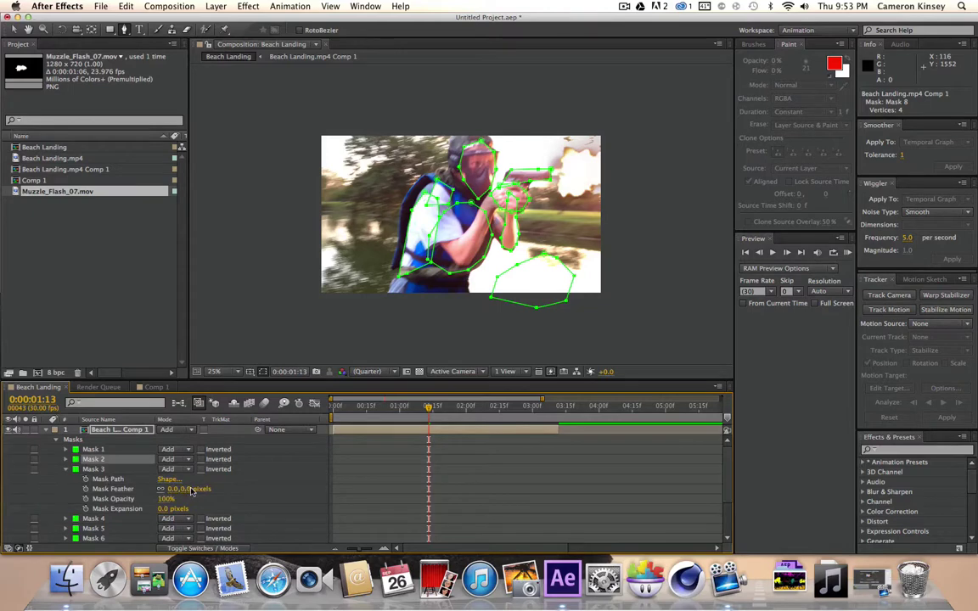
pyautogui.moveTo(231, 489); pyautogui.dragTo(244, 492)
pyautogui.click(67, 472)
pyautogui.click(66, 470)
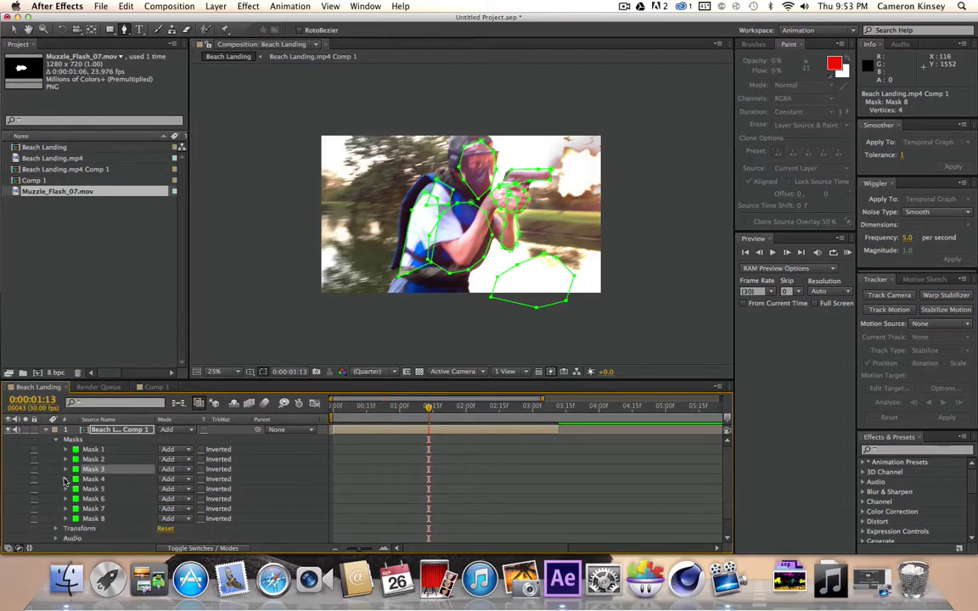
pyautogui.click(65, 479)
pyautogui.moveTo(193, 502); pyautogui.dragTo(218, 509)
# Step: Set Mask 5's feather to 135 pixels
pyautogui.click(65, 479)
pyautogui.click(65, 488)
pyautogui.moveTo(185, 509); pyautogui.dragTo(229, 516)
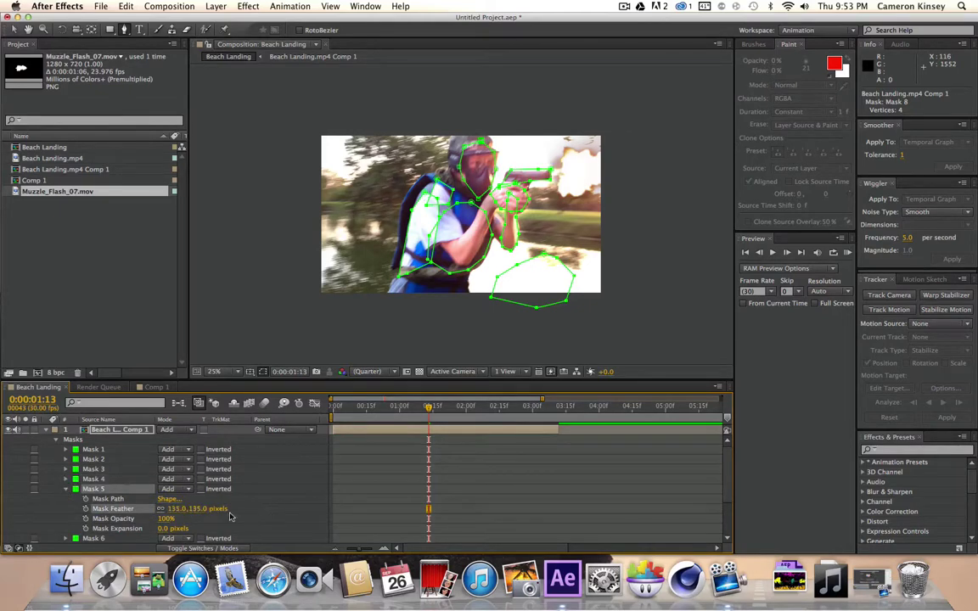
# Step: Set the mask feather to 190 pixels for Mask 6 and 170 pixels for Mask 7 on the top footage layer
pyautogui.click(66, 489)
pyautogui.click(65, 499)
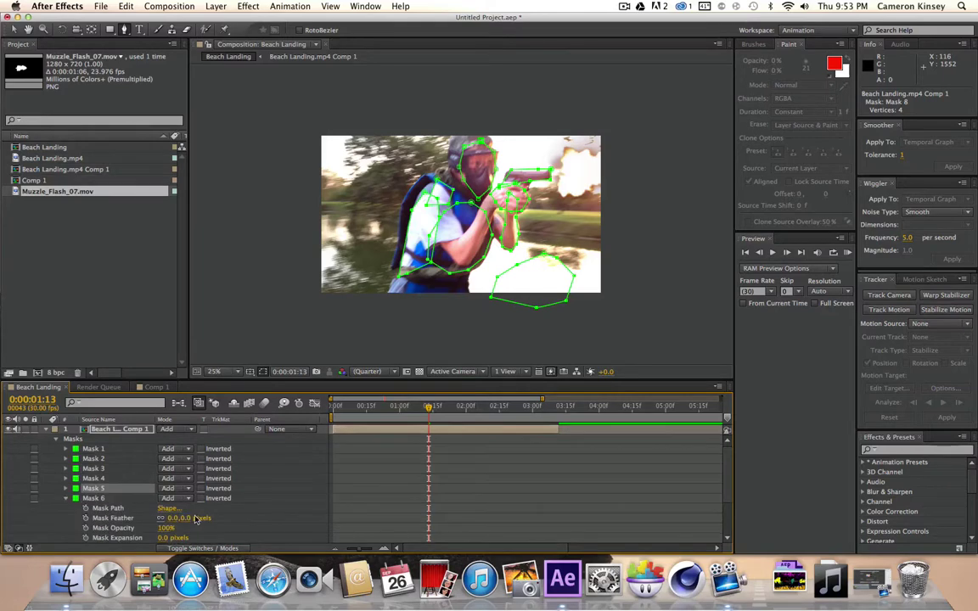
pyautogui.moveTo(182, 520); pyautogui.dragTo(269, 532)
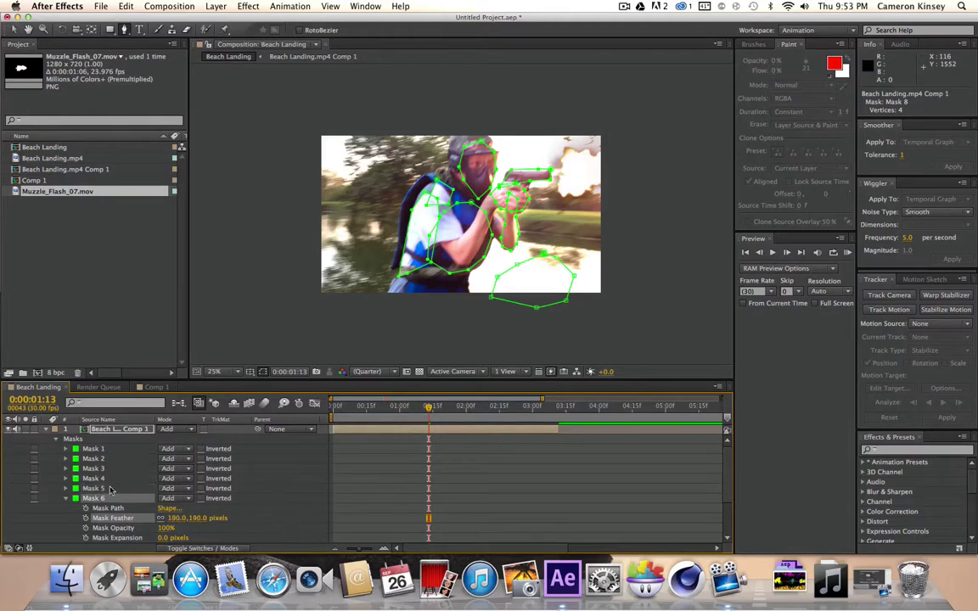
pyautogui.click(65, 498)
pyautogui.click(65, 509)
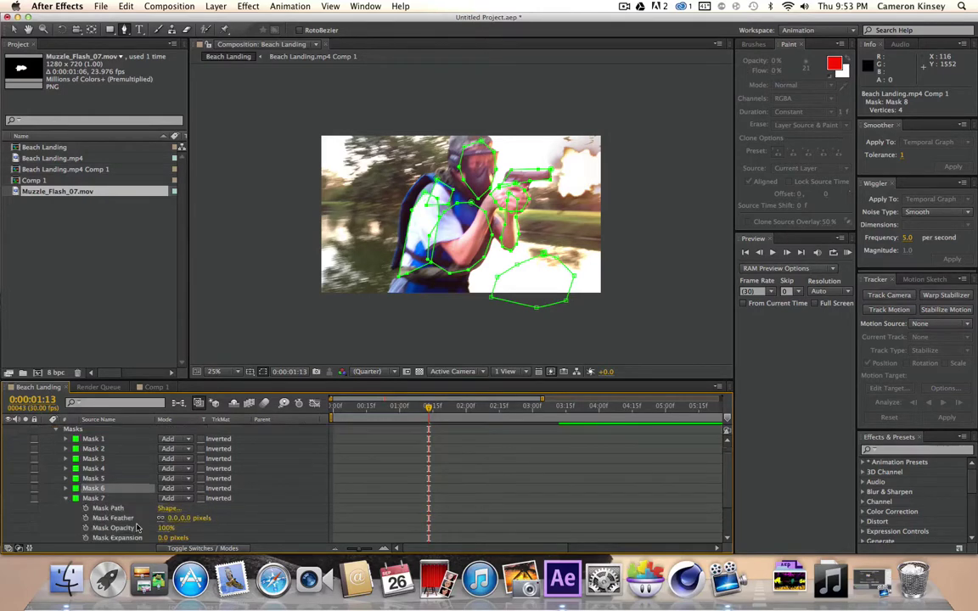
pyautogui.moveTo(183, 518); pyautogui.dragTo(214, 524)
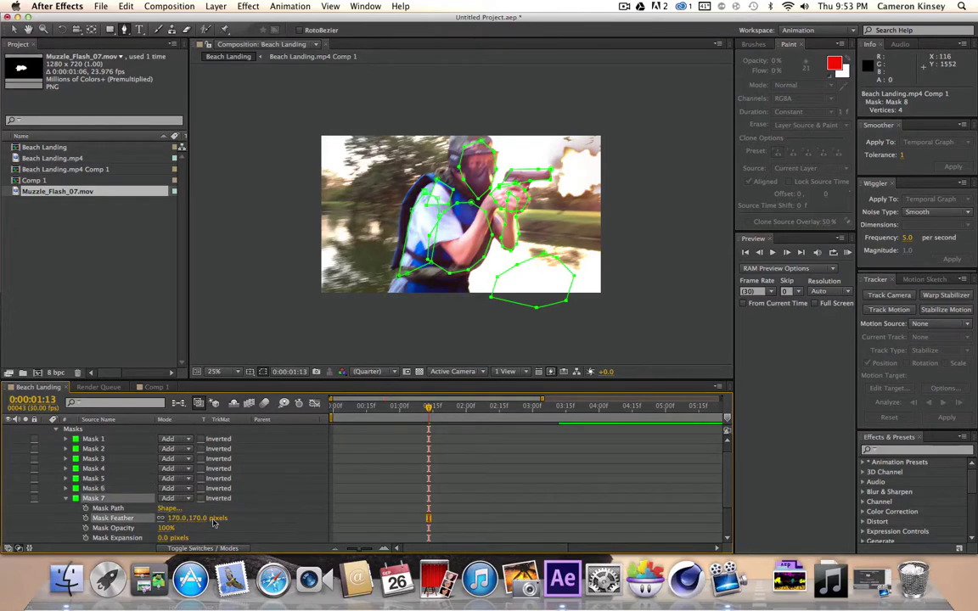
# Step: Set Mask 8's feather to 169 pixels and collapse the top footage layer's properties
pyautogui.click(65, 498)
pyautogui.click(66, 508)
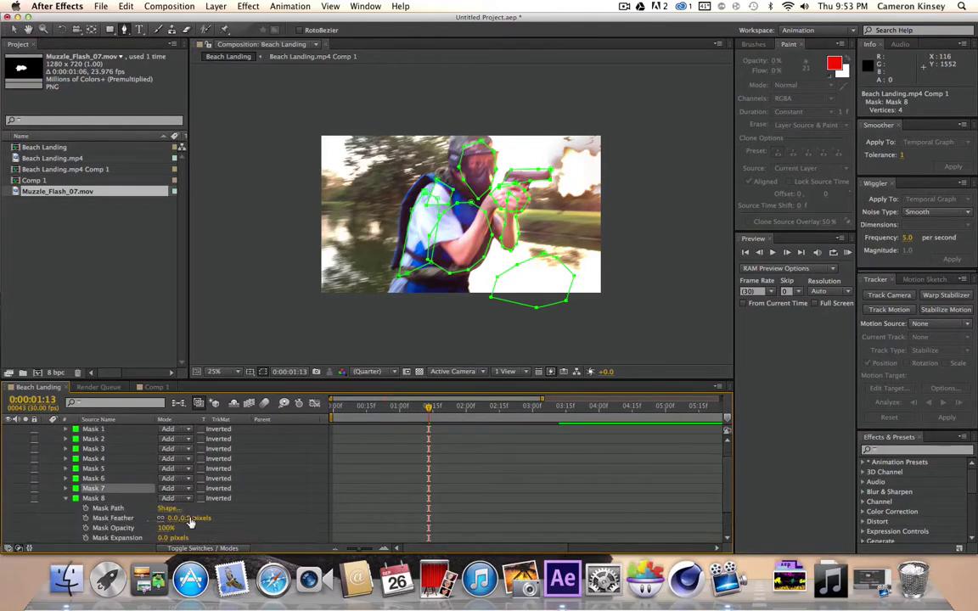
pyautogui.moveTo(189, 520); pyautogui.dragTo(301, 527)
pyautogui.hscroll(1, 112, 495)
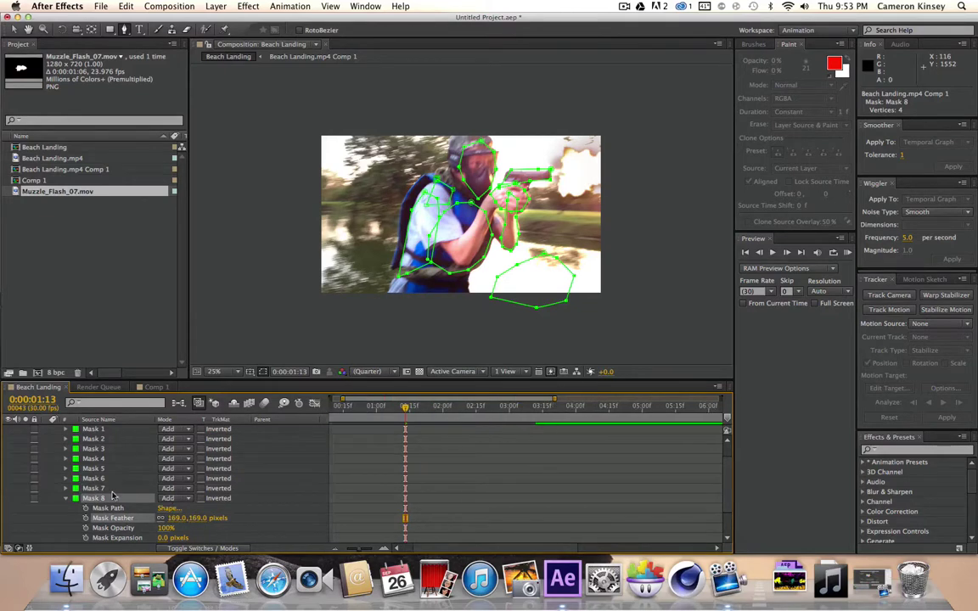
pyautogui.click(65, 498)
pyautogui.click(46, 431)
# Step: Compare the shot with and without the masked Add-mode light layer by toggling its visibility
pyautogui.click(107, 449)
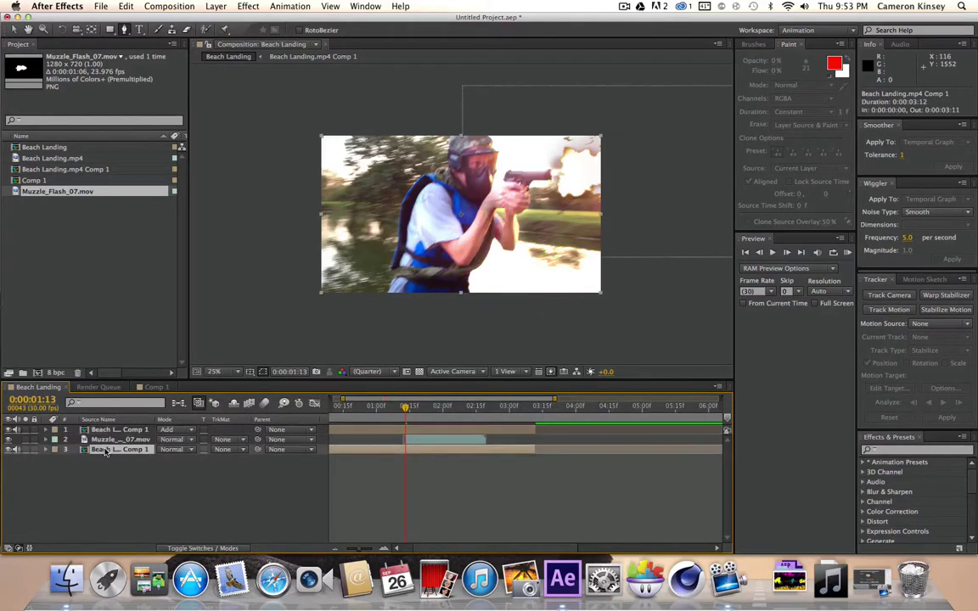
pyautogui.click(7, 429)
pyautogui.click(7, 430)
pyautogui.click(8, 430)
pyautogui.click(10, 431)
pyautogui.click(10, 431)
# Step: Trim the start and end of the Add-mode light layer so it lasts only the single flash frame at 0:00:01:13
pyautogui.moveTo(537, 431); pyautogui.dragTo(412, 427)
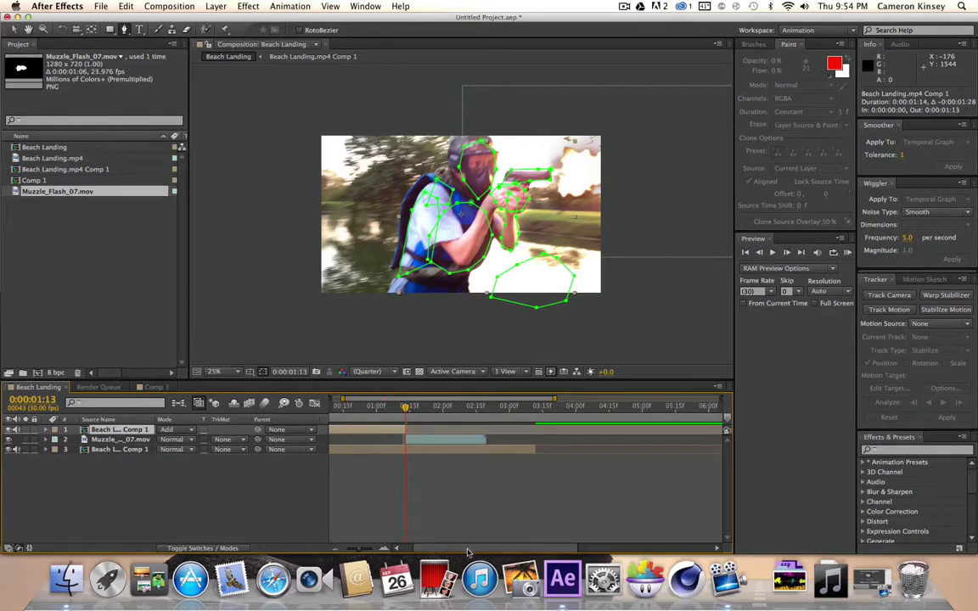
pyautogui.moveTo(461, 548); pyautogui.dragTo(410, 546)
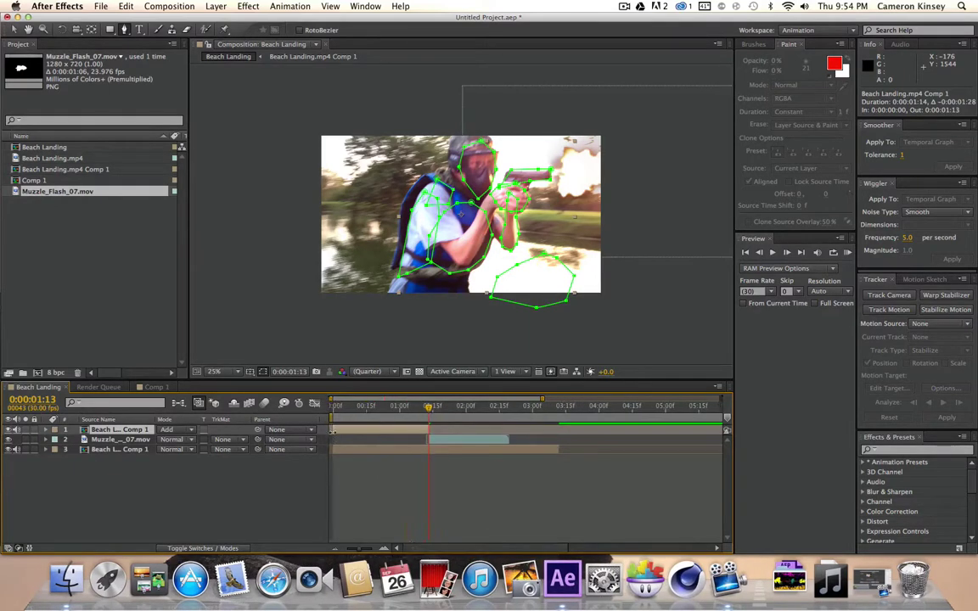
pyautogui.moveTo(333, 429); pyautogui.dragTo(430, 411)
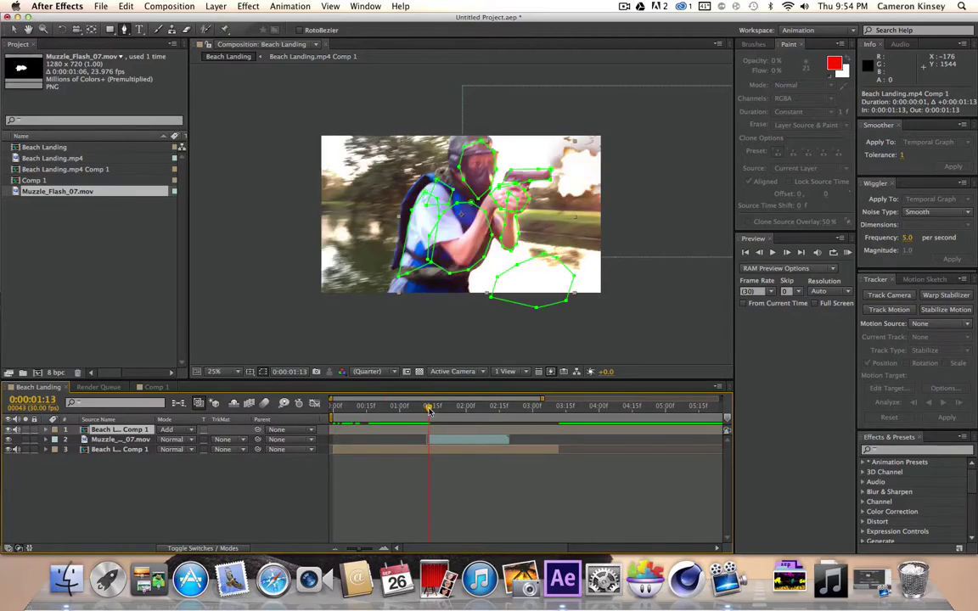
# Step: Examine the flash frame at 0:00:01:13 up close and compare it with the frame that follows
pyautogui.click(118, 440)
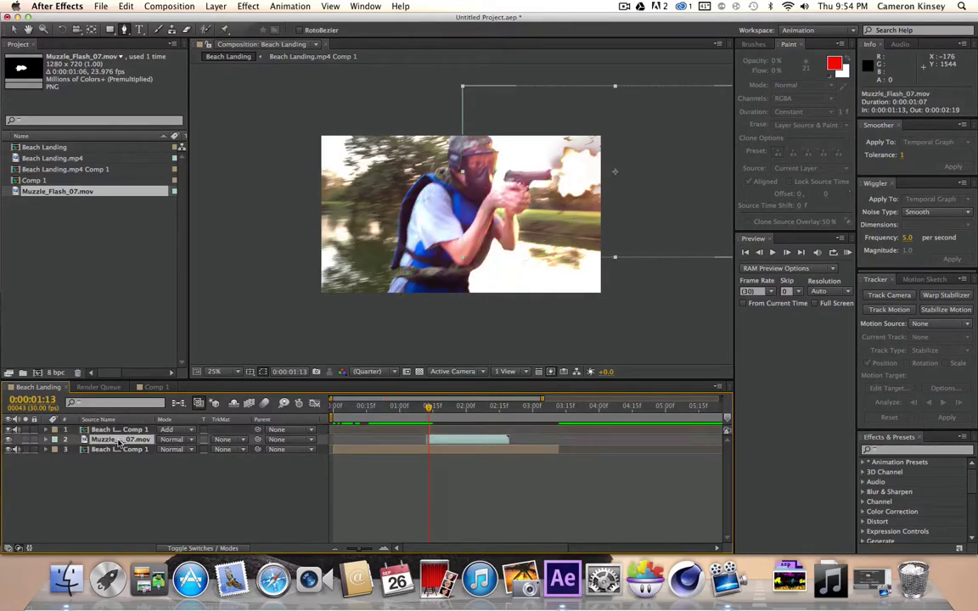
pyautogui.click(276, 449)
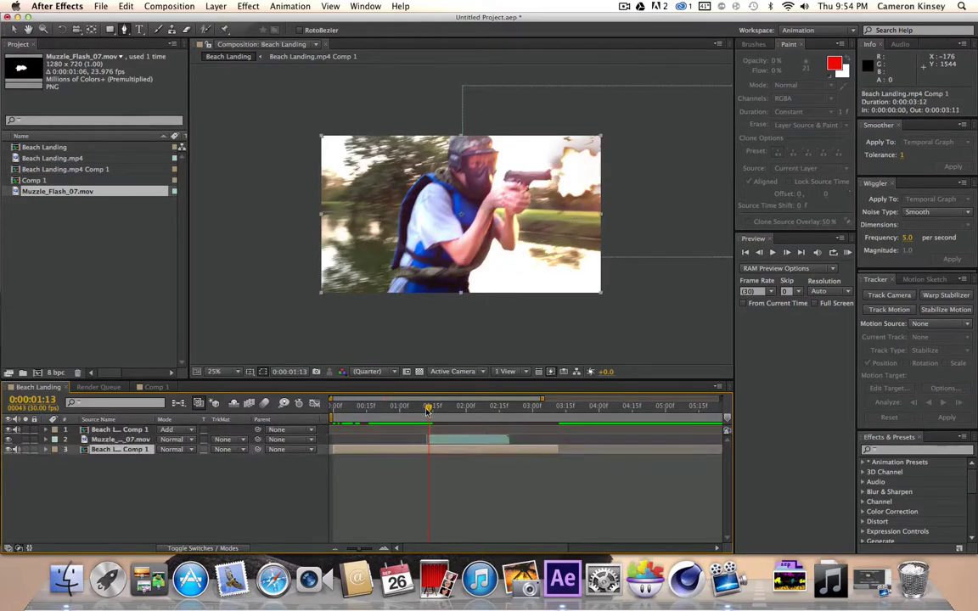
pyautogui.moveTo(429, 409); pyautogui.dragTo(427, 412)
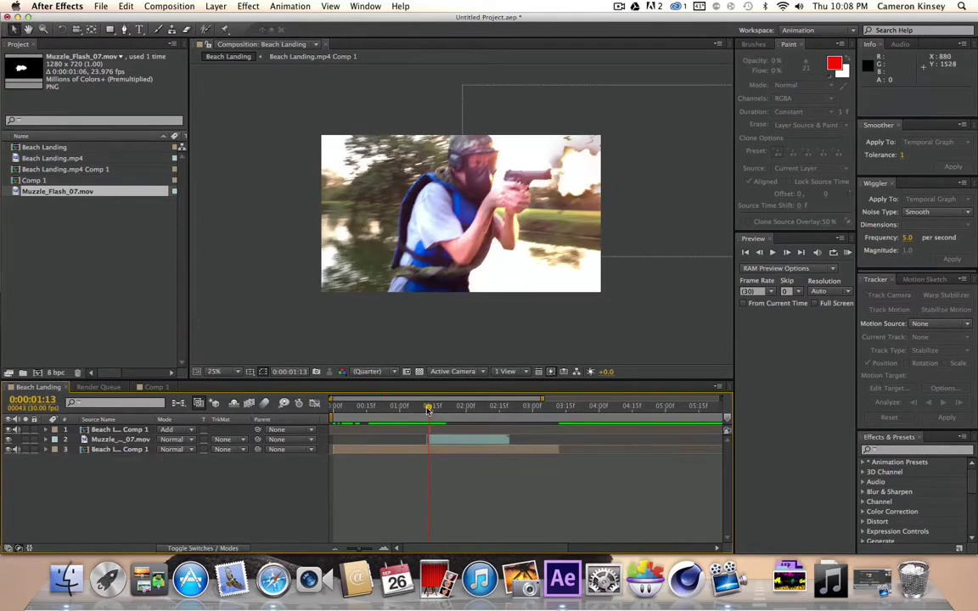
pyautogui.press('.')
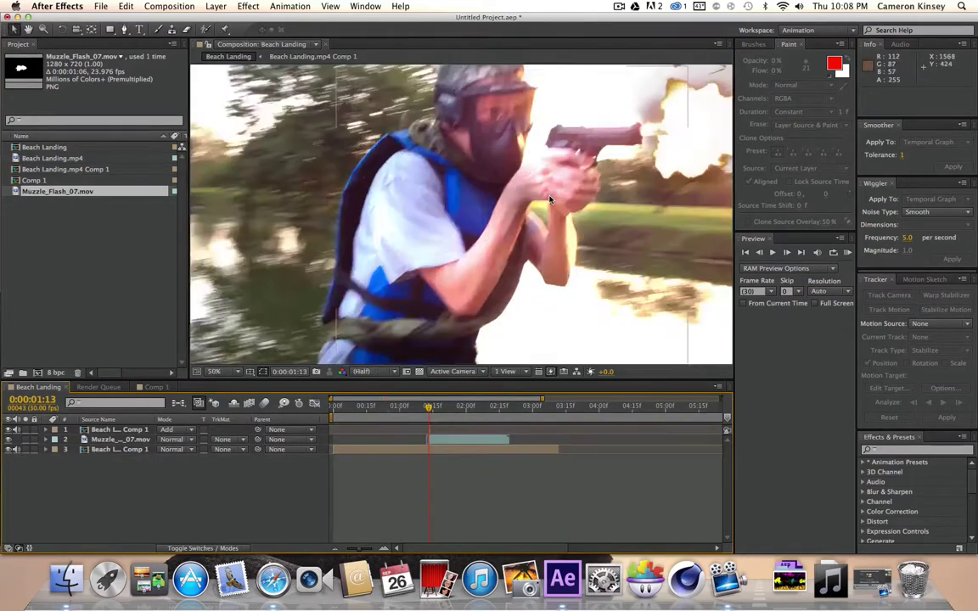
pyautogui.scroll(2, 549, 201)
pyautogui.scroll(-8, 554, 188)
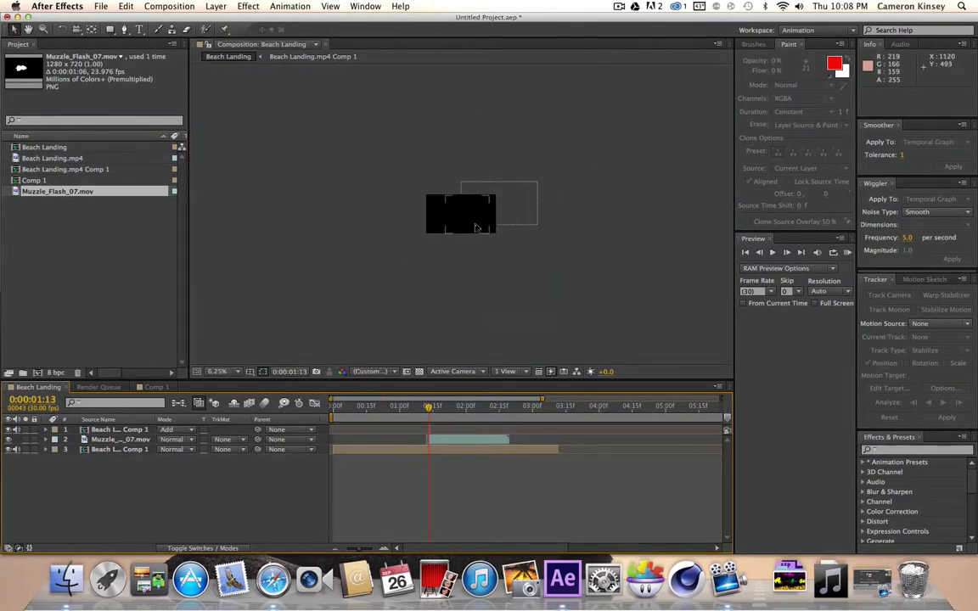
pyautogui.scroll(6, 476, 224)
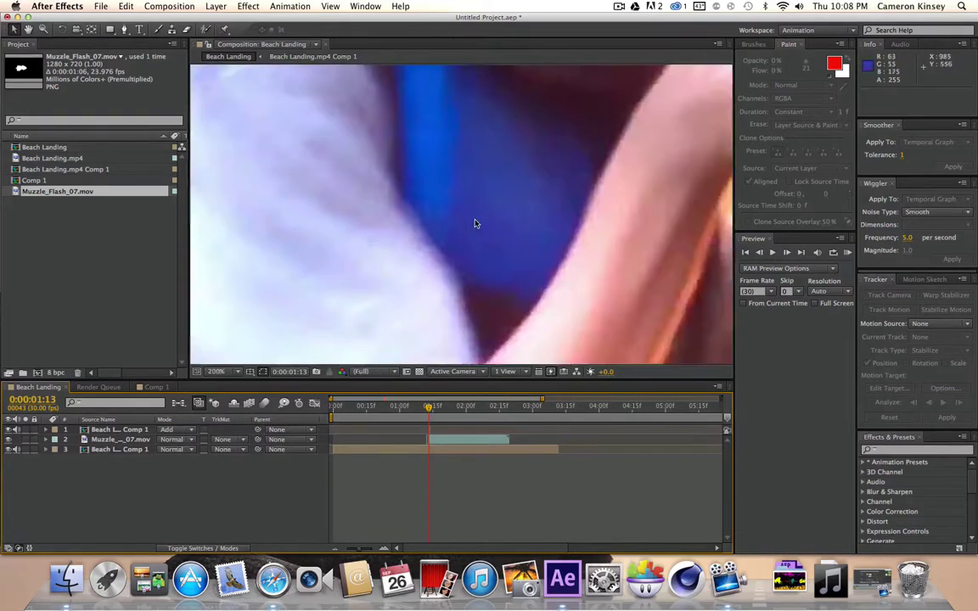
pyautogui.scroll(-2, 477, 222)
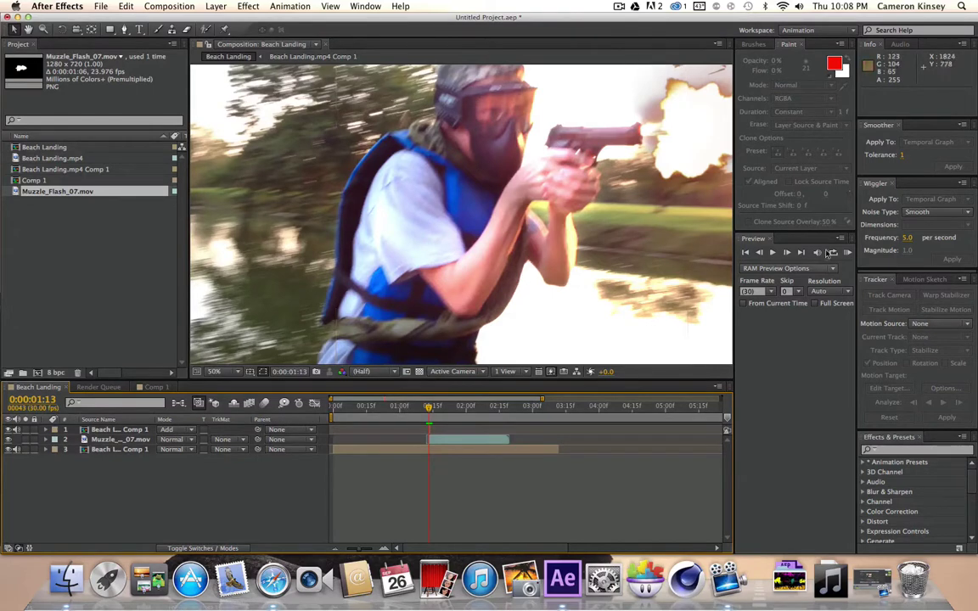
pyautogui.click(788, 253)
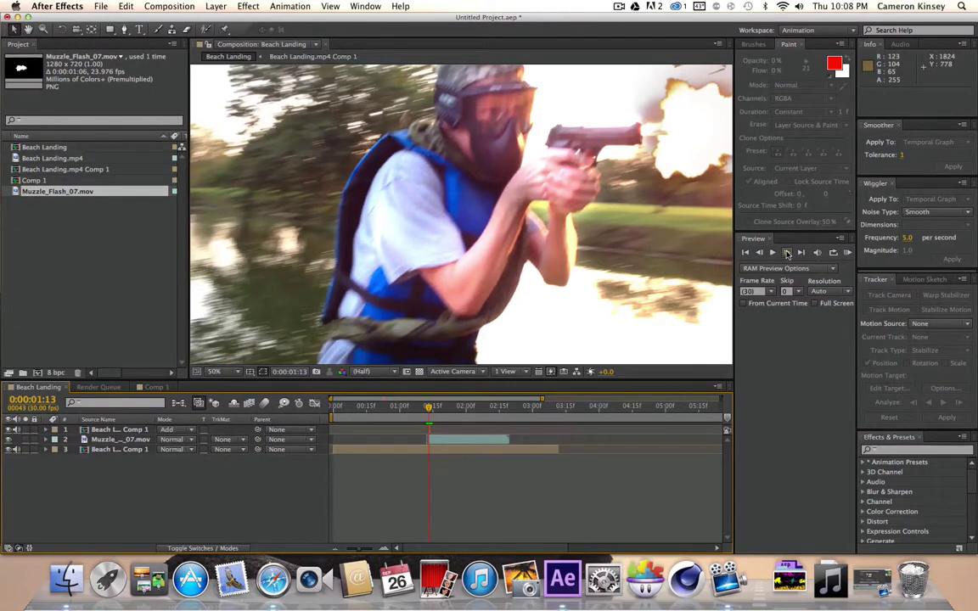
pyautogui.press('pageup')
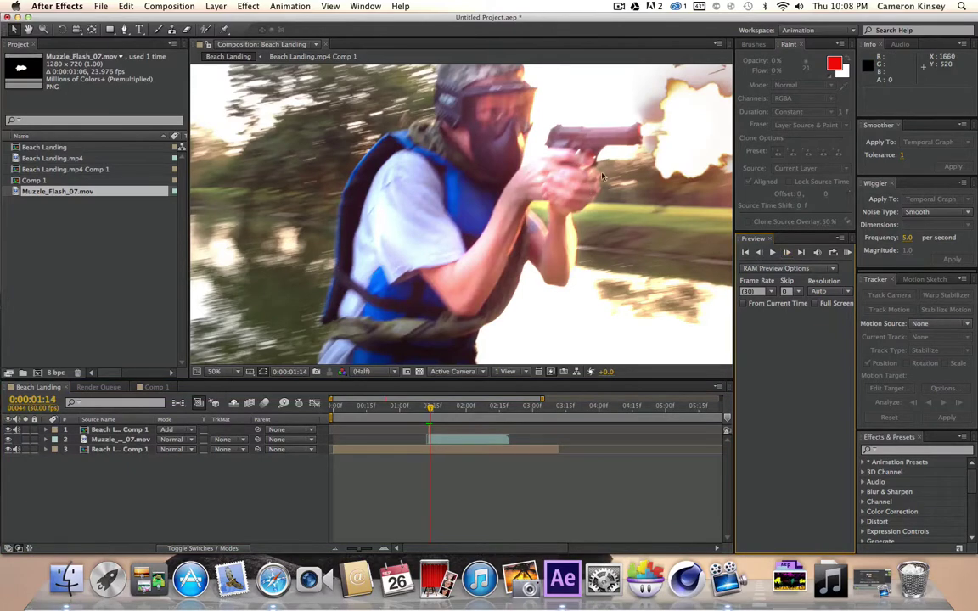
pyautogui.press('pagedown')
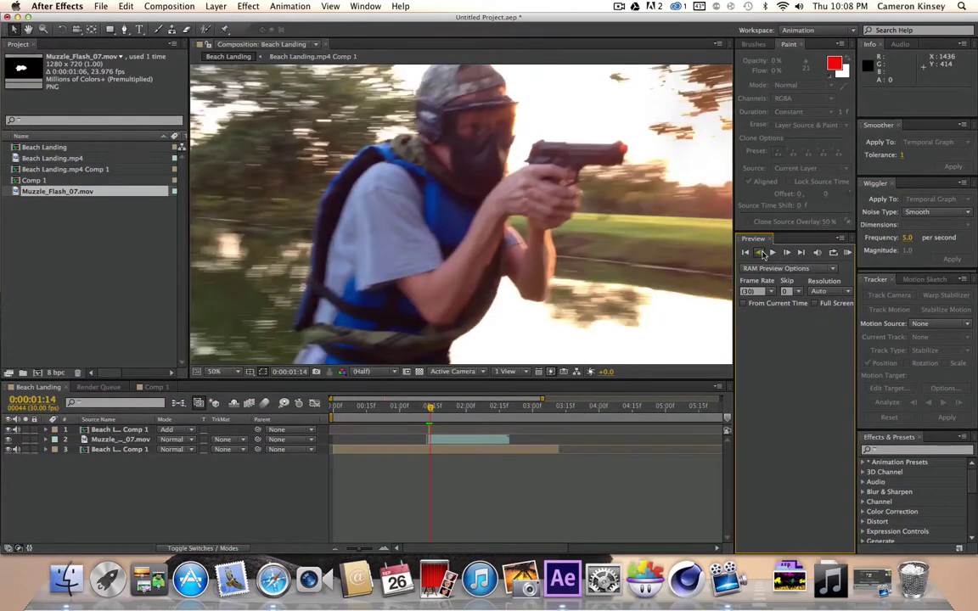
pyautogui.click(758, 253)
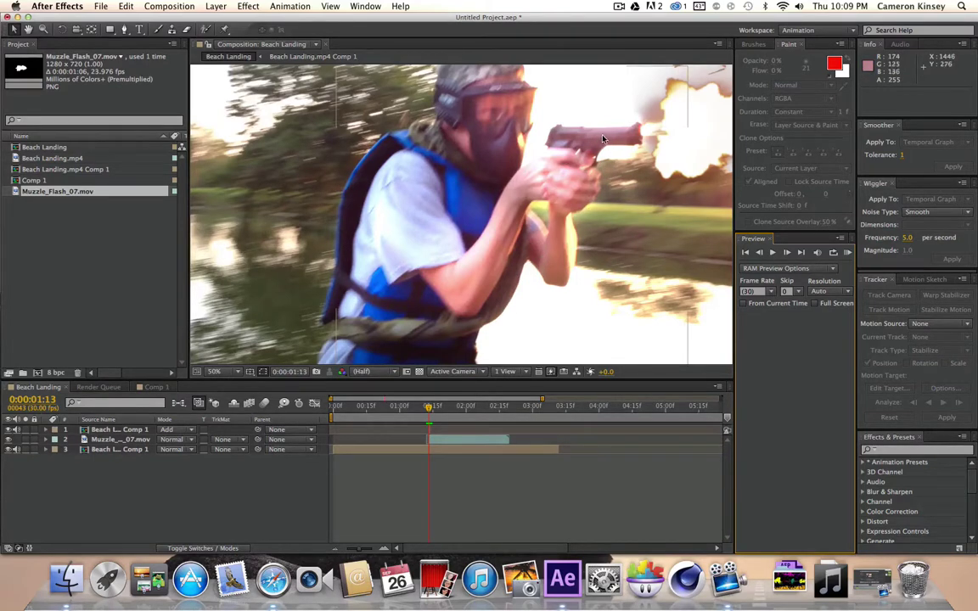
# Step: Copy the bottom footage layer and paste the duplicate directly above it, beneath the muzzle flash layer
pyautogui.click(70, 483)
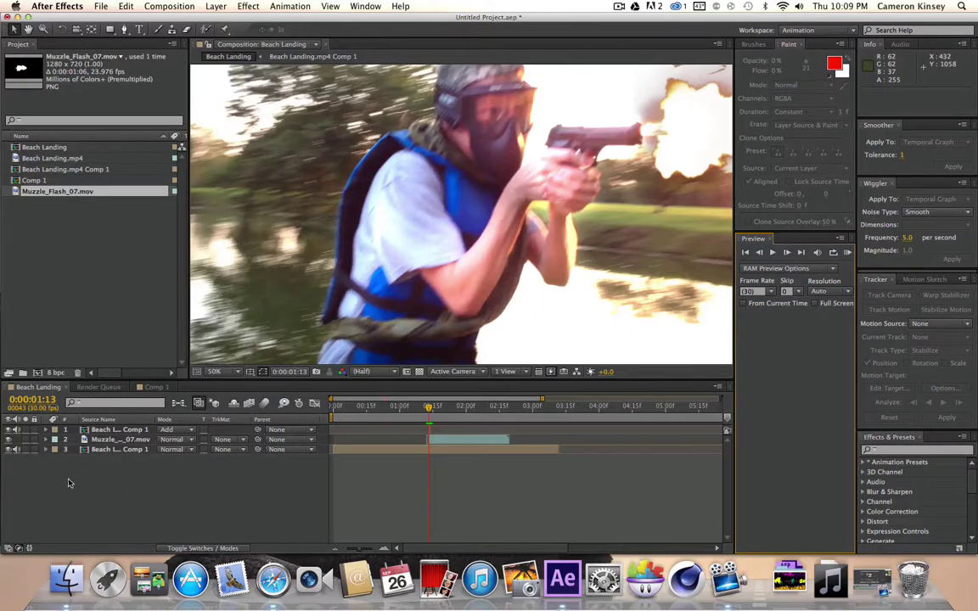
pyautogui.click(117, 450)
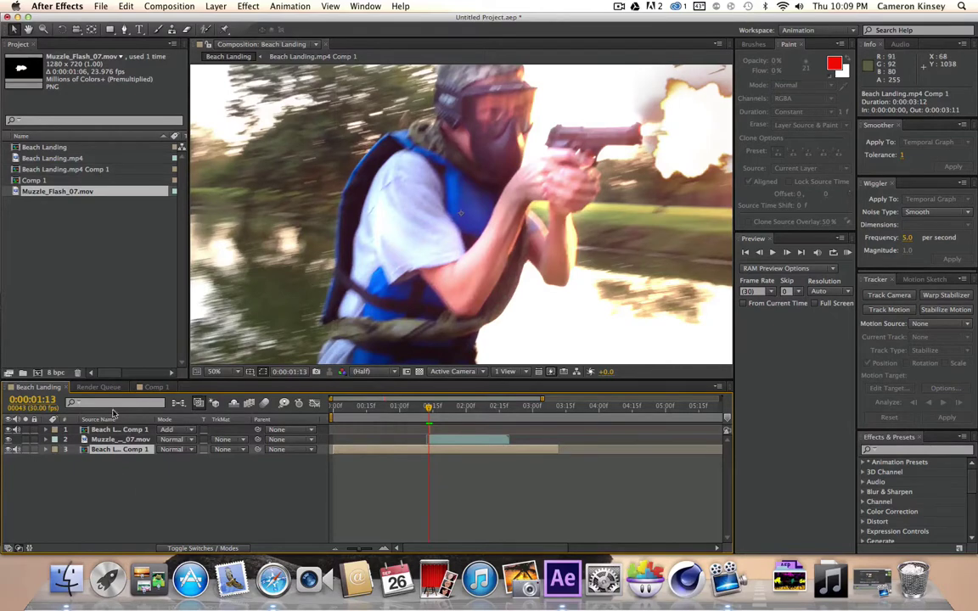
pyautogui.rightClick(114, 455)
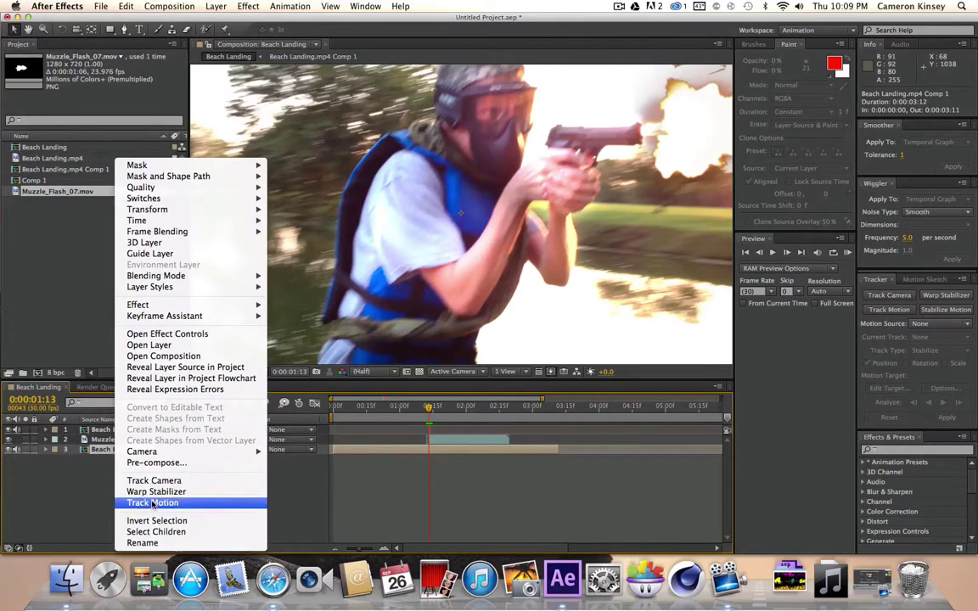
pyautogui.click(92, 452)
pyautogui.press('super+v')
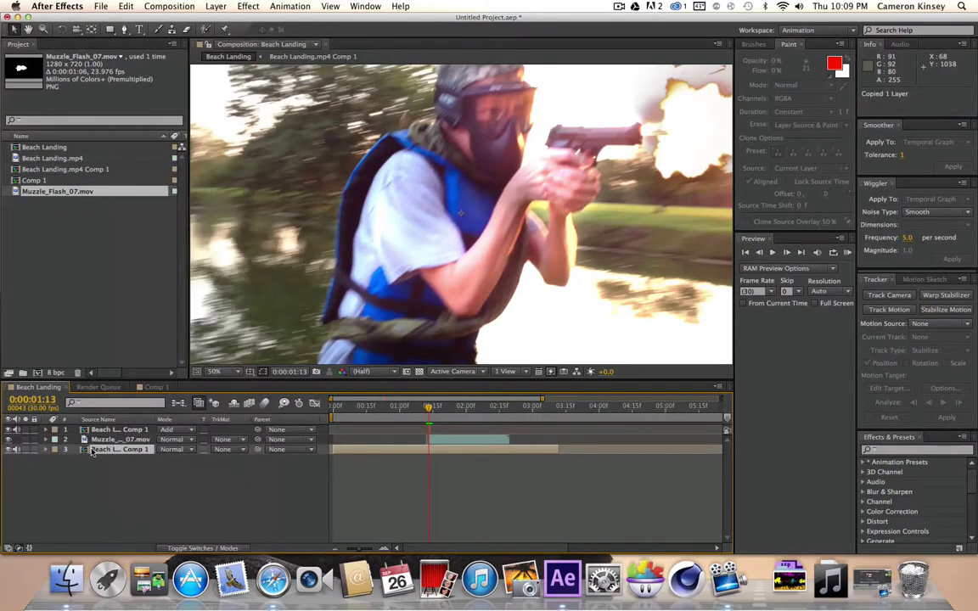
pyautogui.click(129, 459)
pyautogui.click(128, 451)
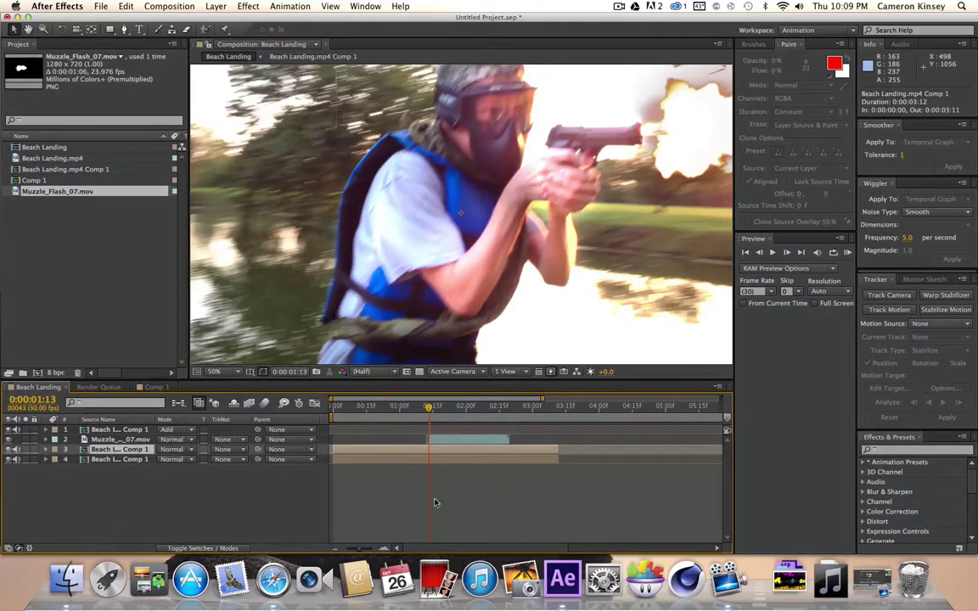
# Step: Split the duplicated footage layer at 0:00:01:13 and again one frame further, at 0:00:01:14
pyautogui.moveTo(359, 548); pyautogui.dragTo(366, 549)
pyautogui.moveTo(426, 548); pyautogui.dragTo(438, 549)
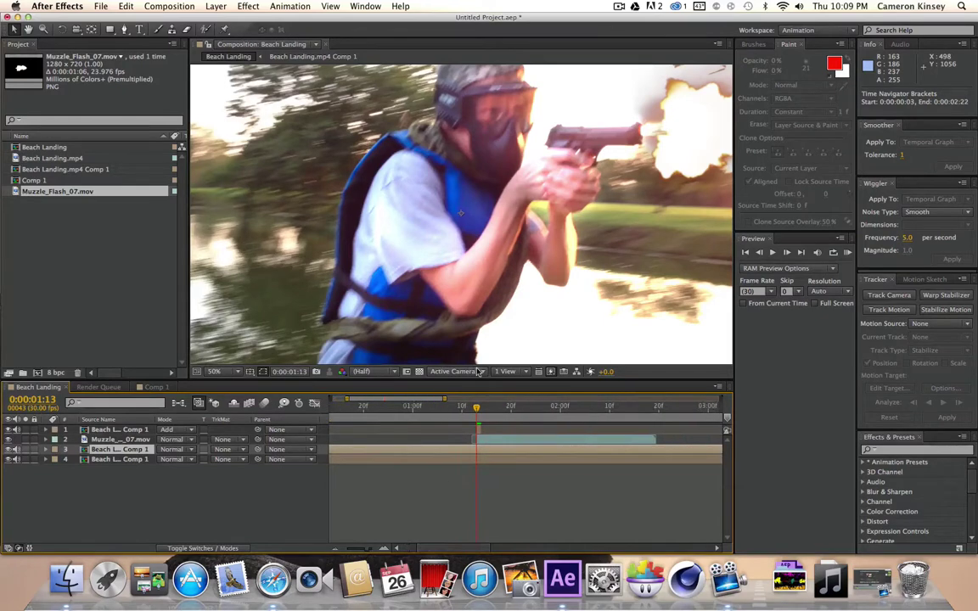
pyautogui.click(125, 7)
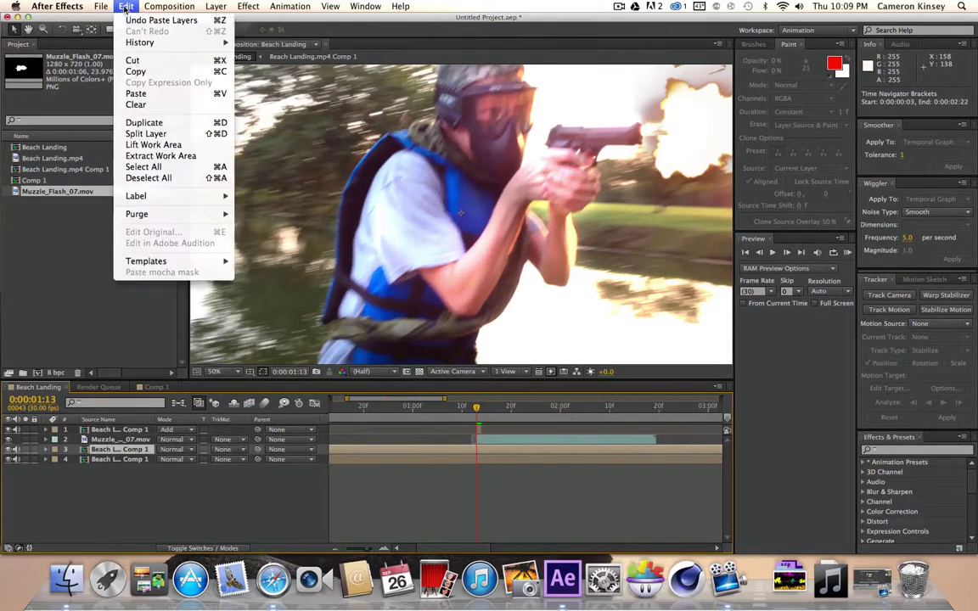
pyautogui.click(145, 133)
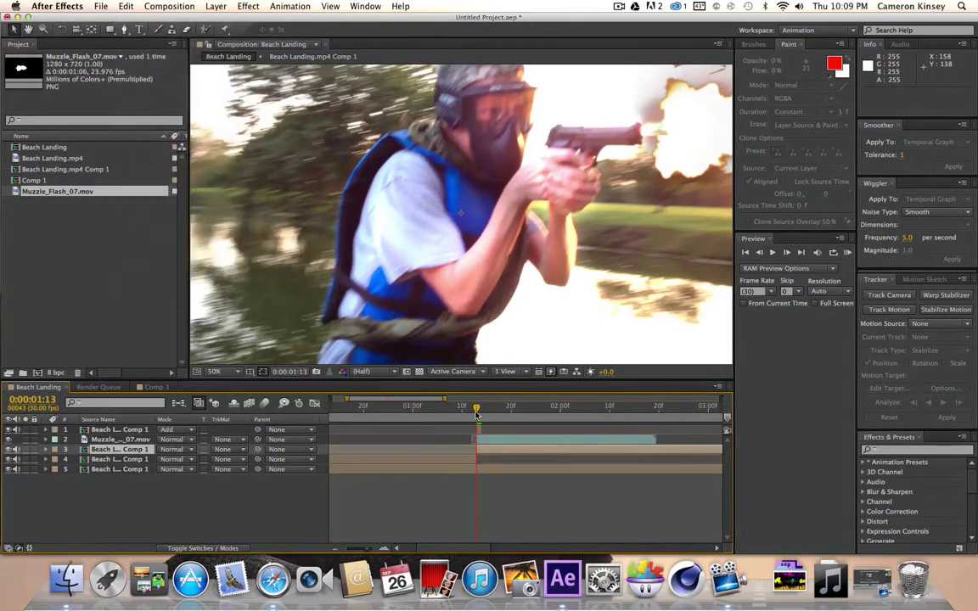
pyautogui.press('pagedown')
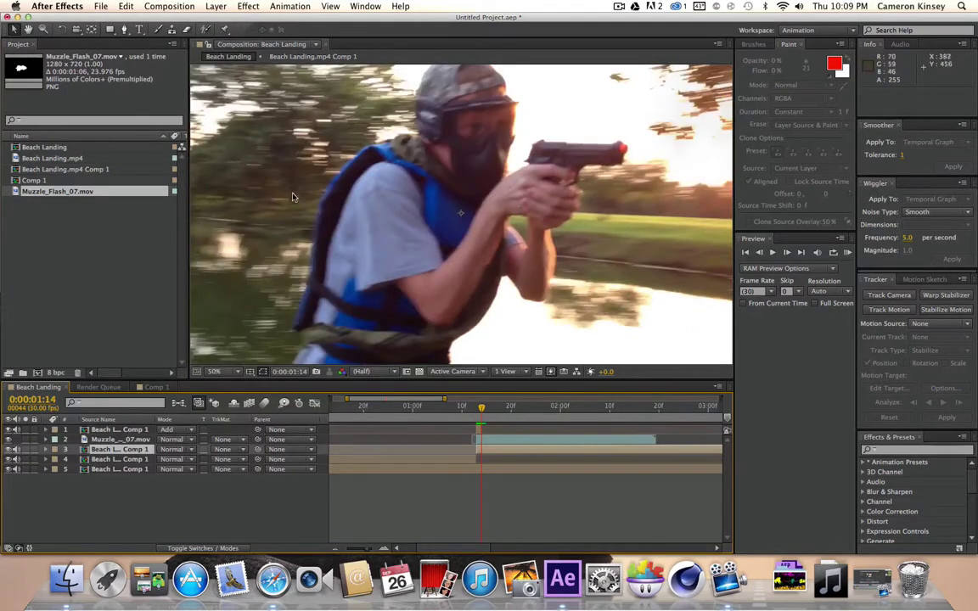
pyautogui.click(125, 7)
pyautogui.click(140, 131)
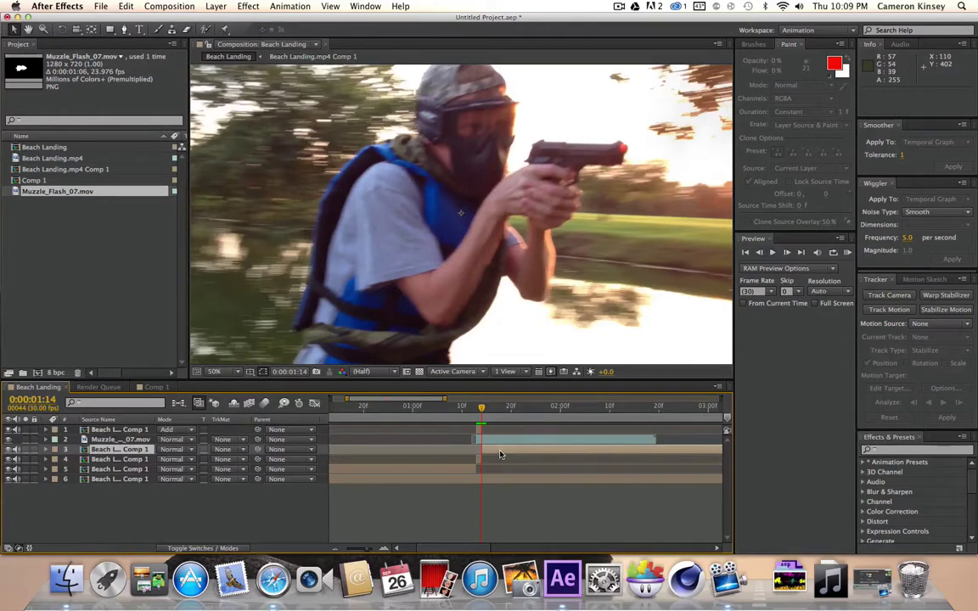
# Step: Delete the split pieces before and after the flash frame, keeping the one-frame footage segment
pyautogui.press('Delete')
pyautogui.click(447, 461)
pyautogui.press('Delete')
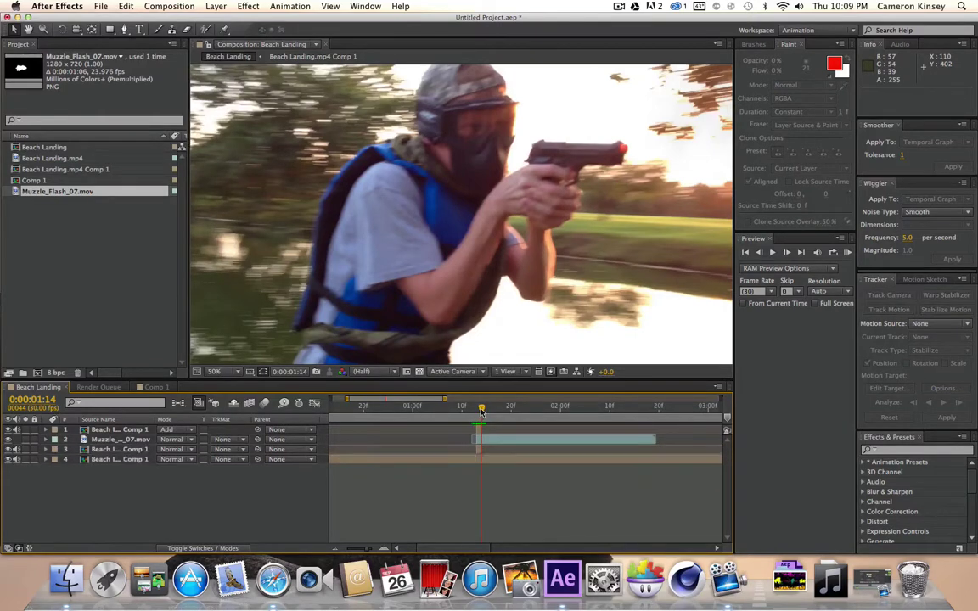
# Step: Select the one-frame footage copy at 0:00:01:13 and hide the Add-mode light layer
pyautogui.moveTo(481, 410); pyautogui.dragTo(477, 411)
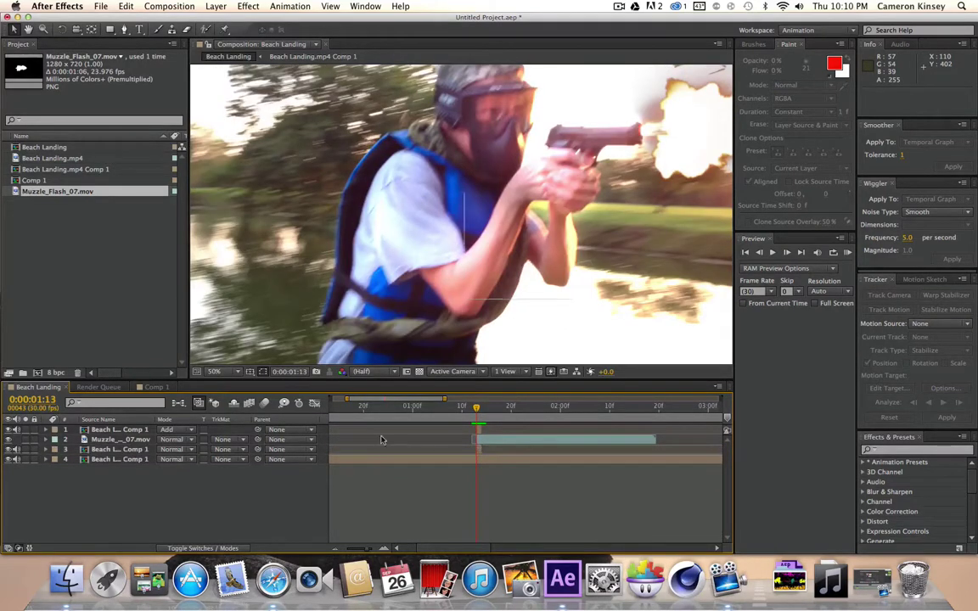
pyautogui.click(480, 449)
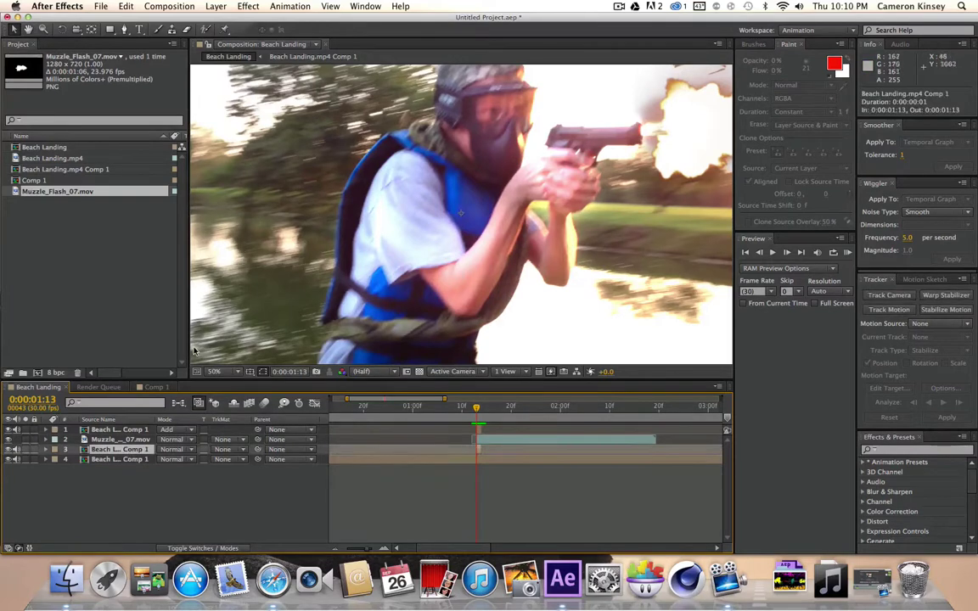
pyautogui.click(9, 430)
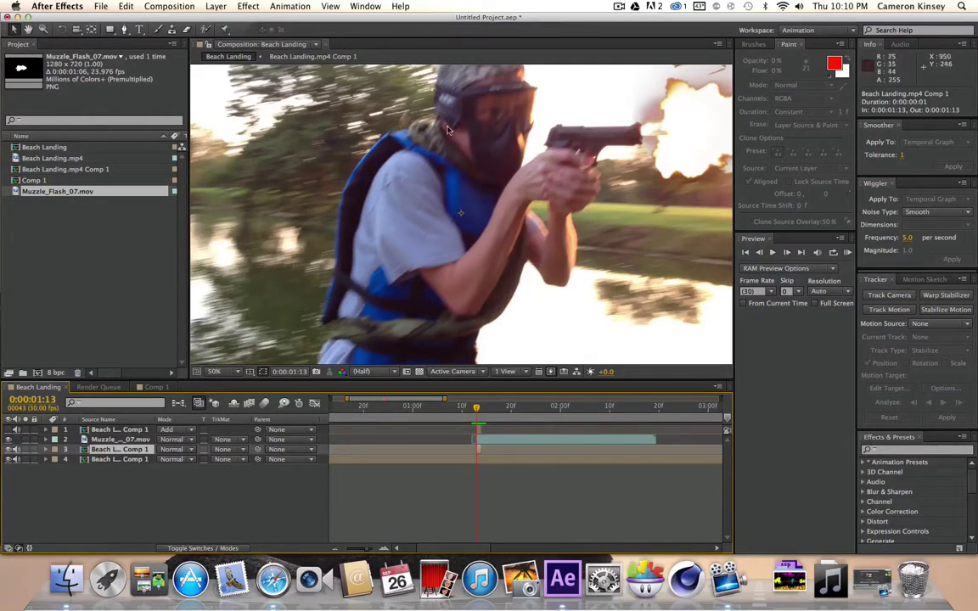
# Step: Draw a closed five-point Pen mask around the pistol's slide on the one-frame footage copy
pyautogui.click(126, 30)
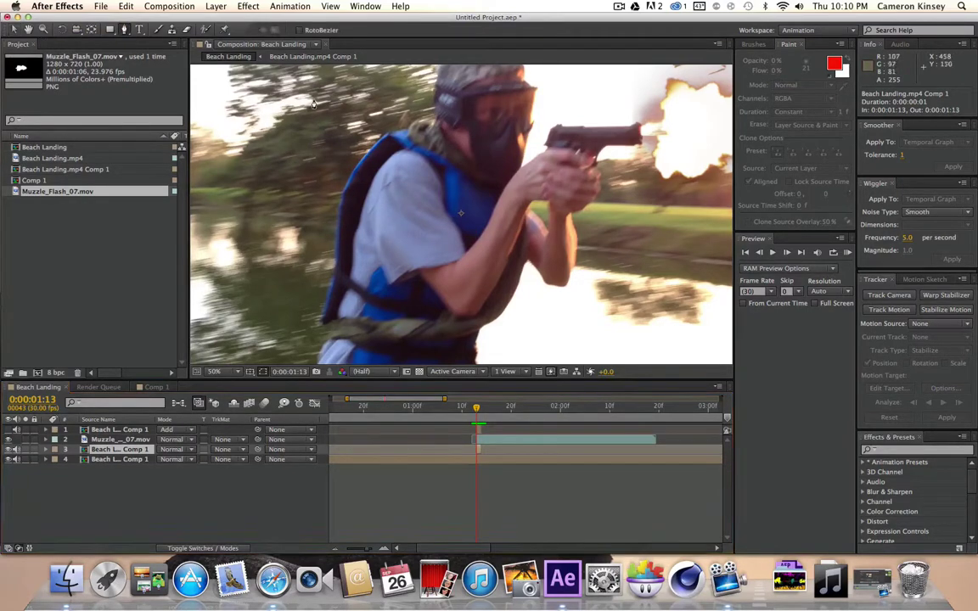
pyautogui.click(548, 138)
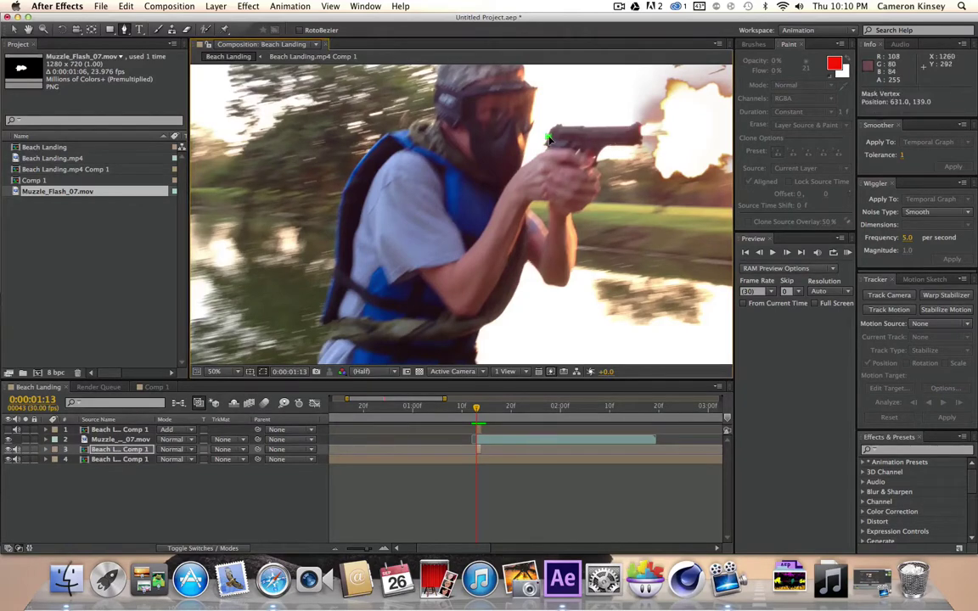
pyautogui.moveTo(550, 137); pyautogui.dragTo(550, 134)
pyautogui.click(636, 140)
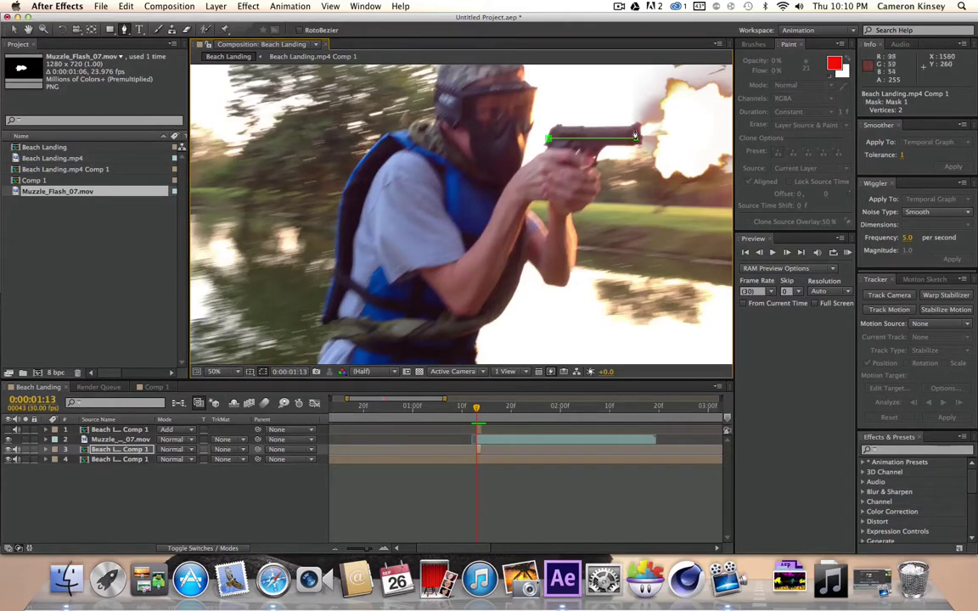
pyautogui.click(634, 129)
pyautogui.click(558, 129)
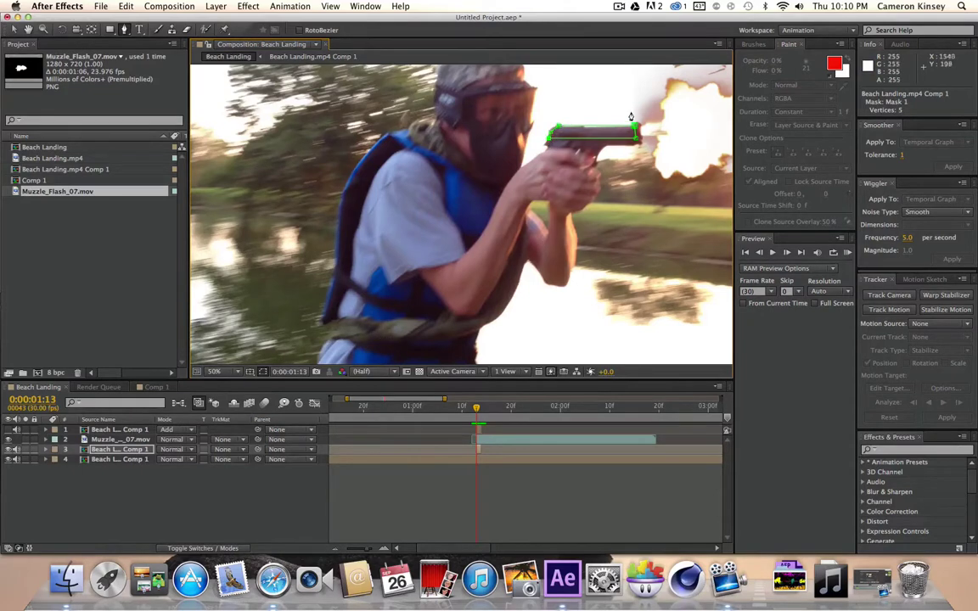
# Step: Hide the mask outline and shift the masked slide piece backward along the pistol to about position 886, 536
pyautogui.click(117, 451)
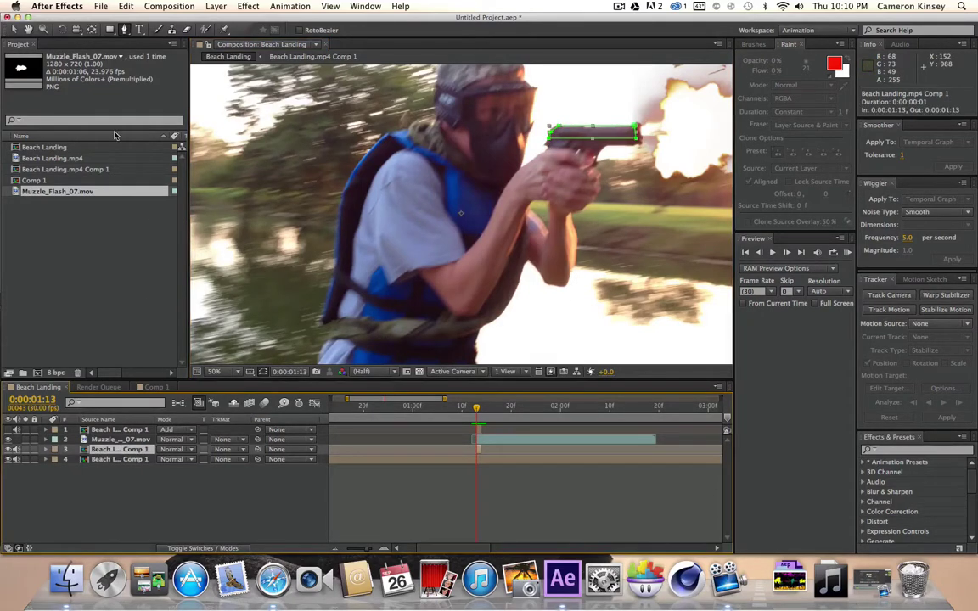
pyautogui.press('v')
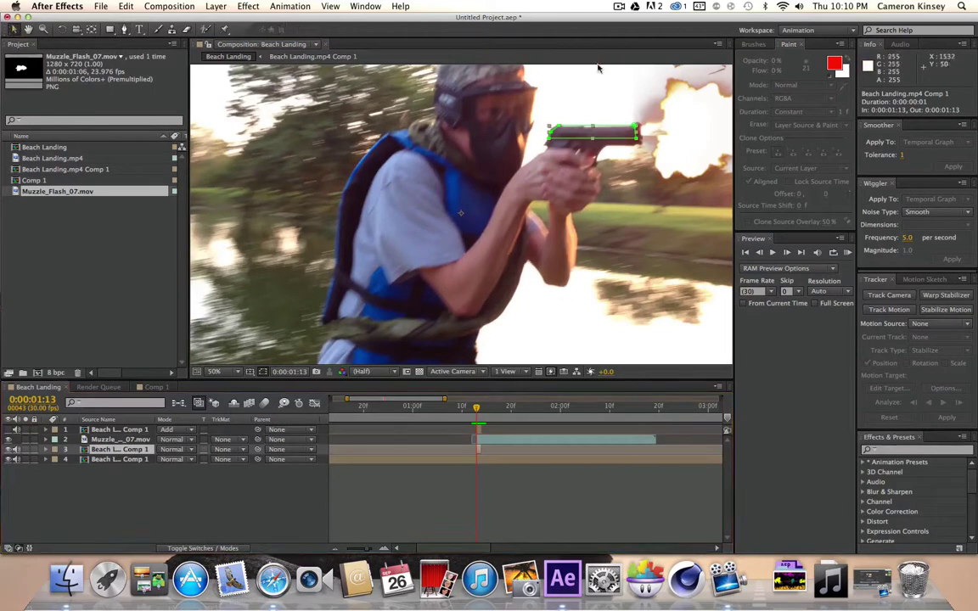
pyautogui.click(262, 373)
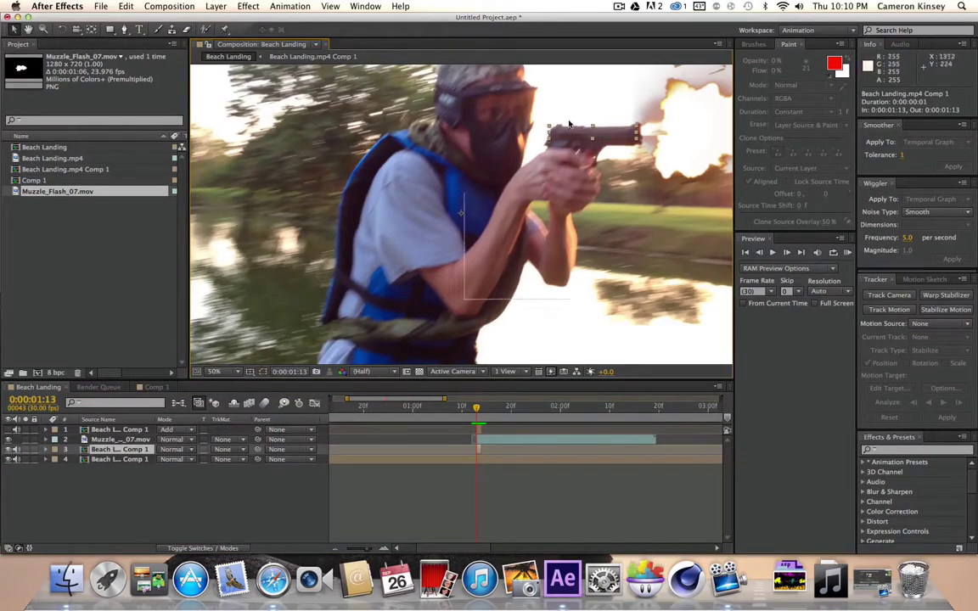
pyautogui.moveTo(582, 134)
pyautogui.mouseDown()
pyautogui.moveTo(497, 116)
pyautogui.moveTo(564, 135)
pyautogui.mouseUp()
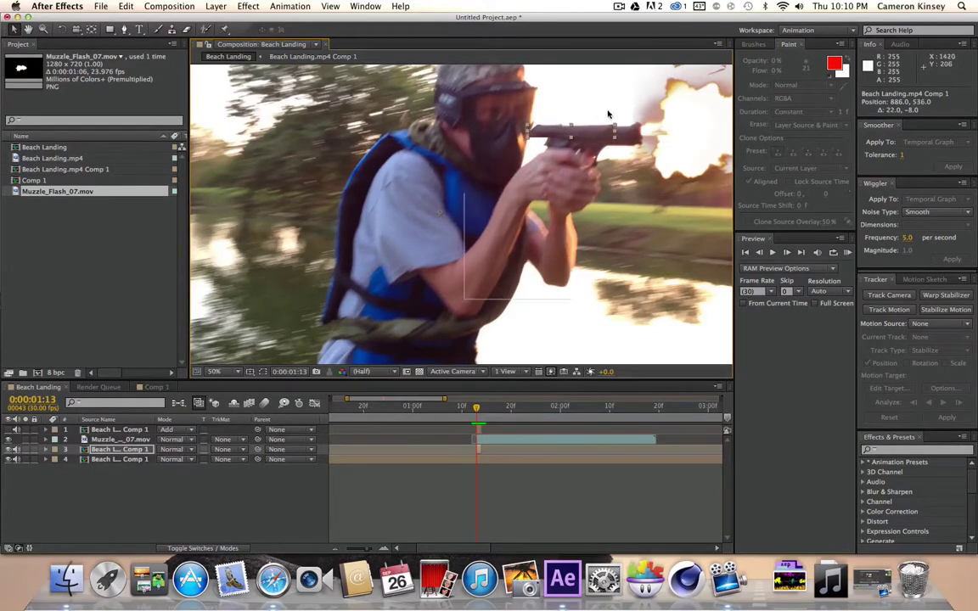
# Step: Adjust the mask's upper corner points along the slide's top edge and hide the mask outline again
pyautogui.click(61, 30)
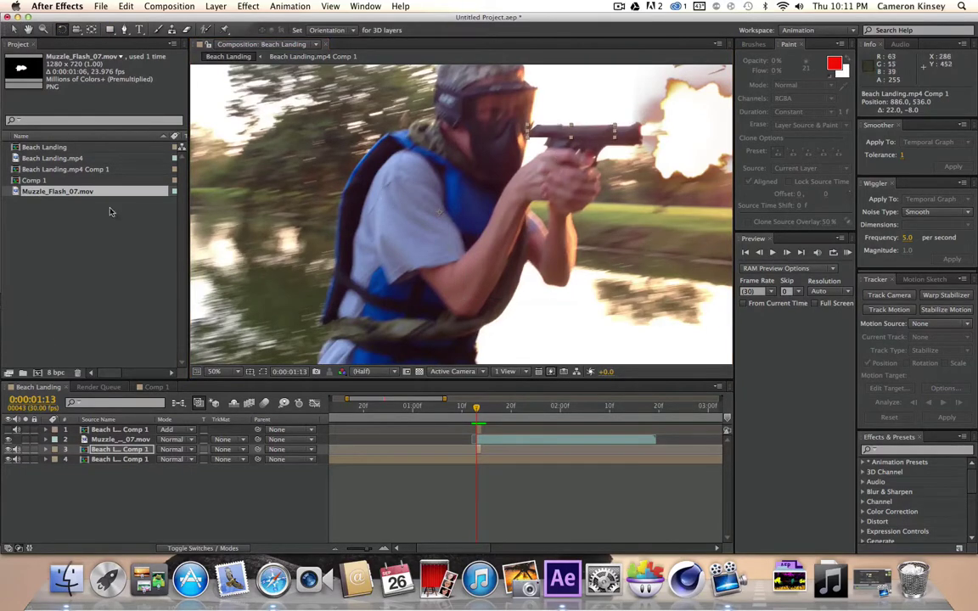
pyautogui.click(14, 29)
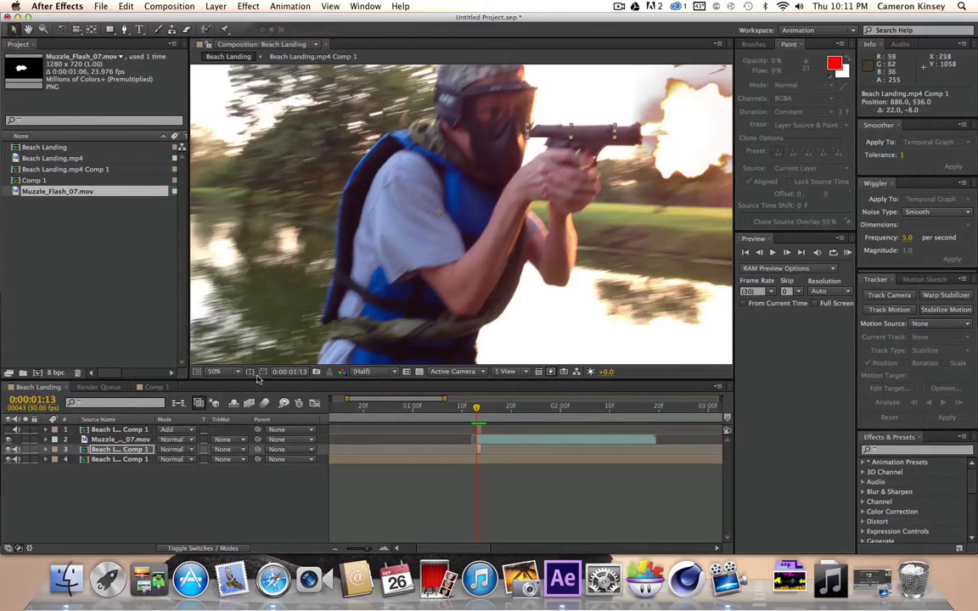
pyautogui.click(535, 124)
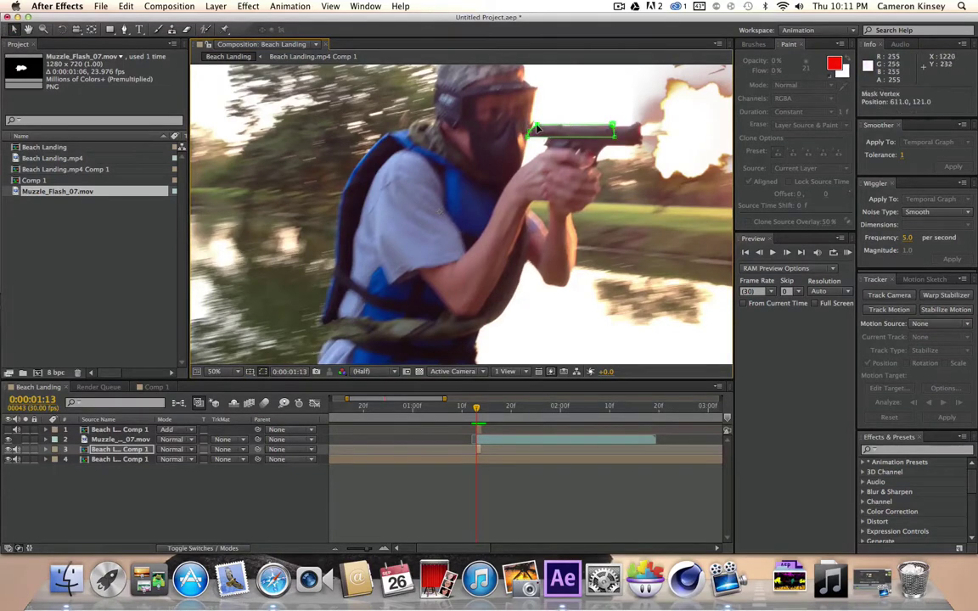
pyautogui.click(613, 128)
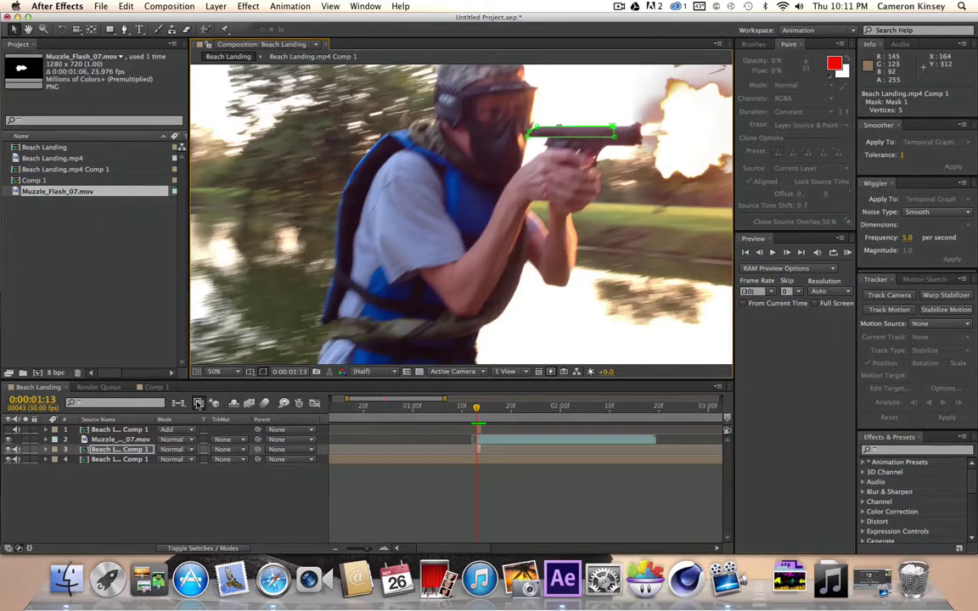
pyautogui.click(263, 372)
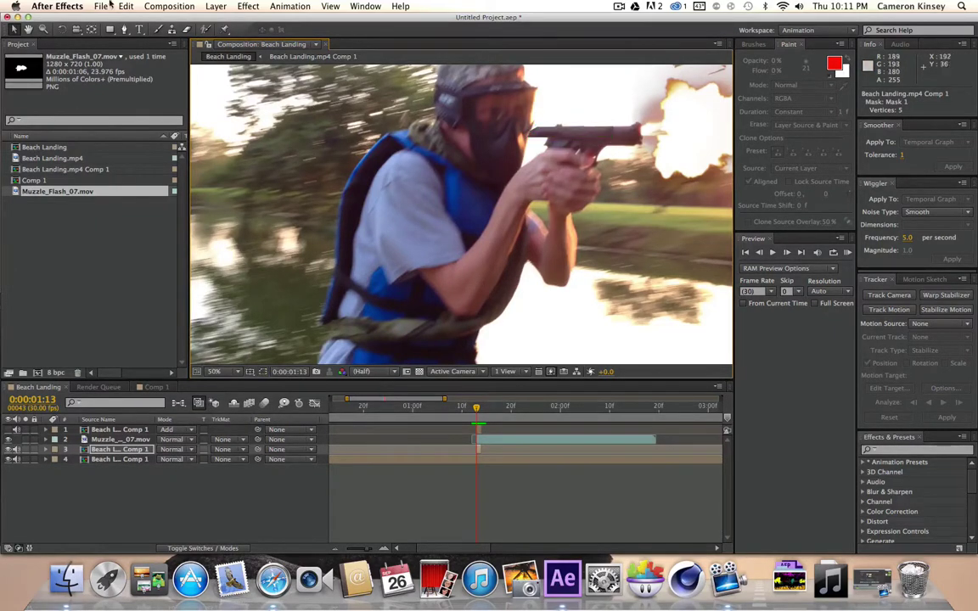
# Step: Rotate the masked slide layer by about 0.8° and reposition it to about 884, 526 so it lines up with the pistol
pyautogui.click(62, 29)
pyautogui.click(622, 140)
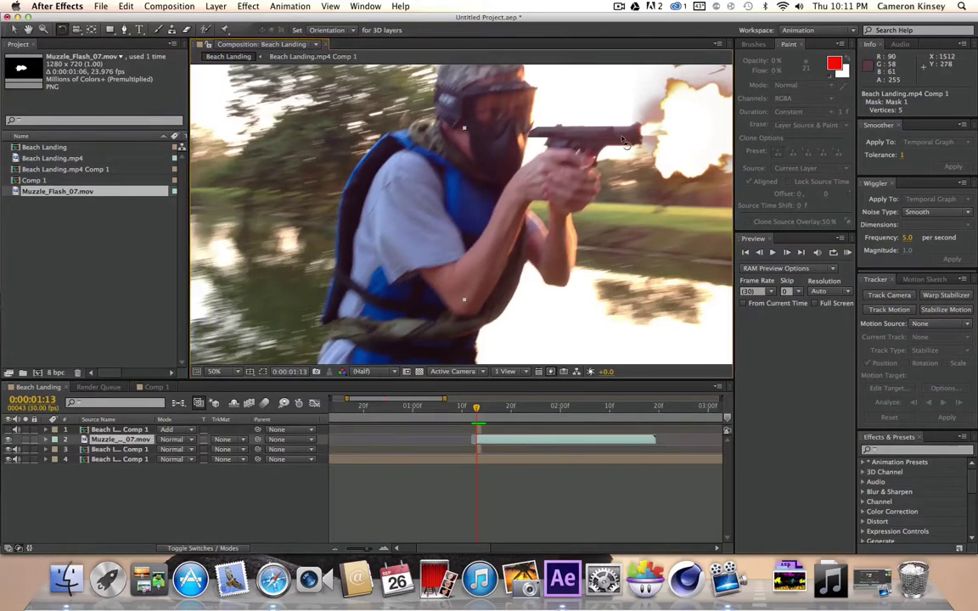
pyautogui.press('Return')
pyautogui.click(120, 450)
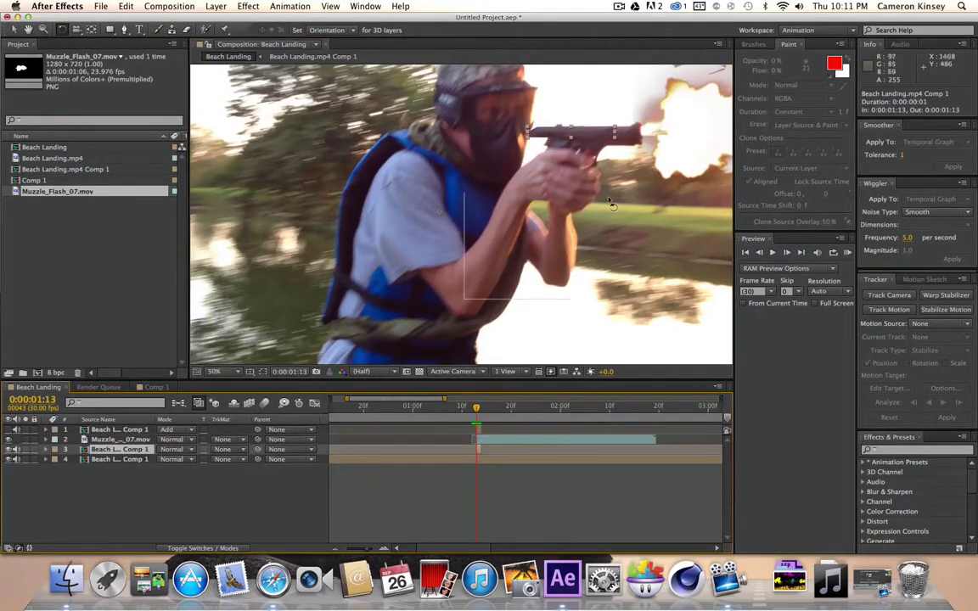
pyautogui.moveTo(604, 136); pyautogui.dragTo(600, 139)
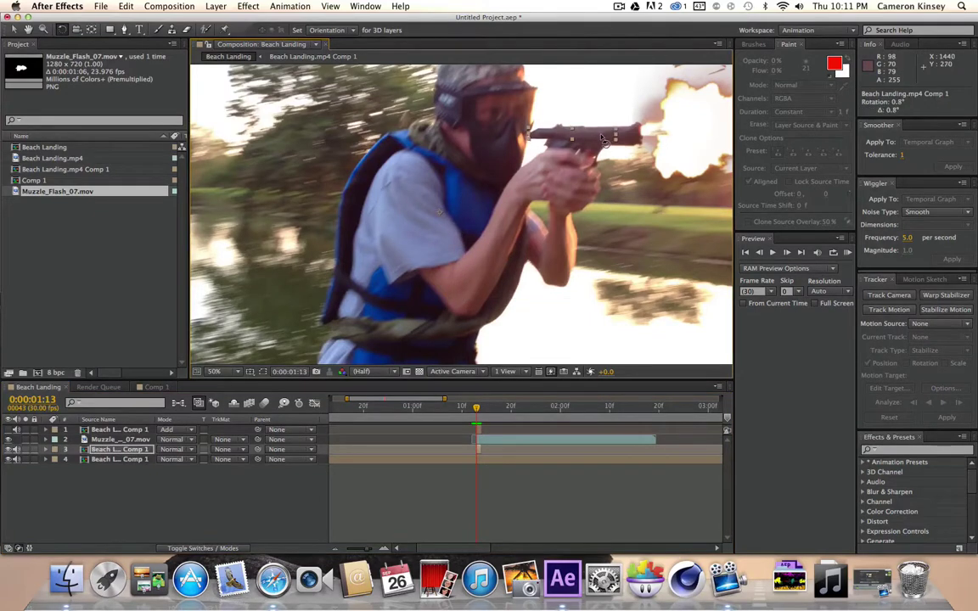
pyautogui.click(14, 29)
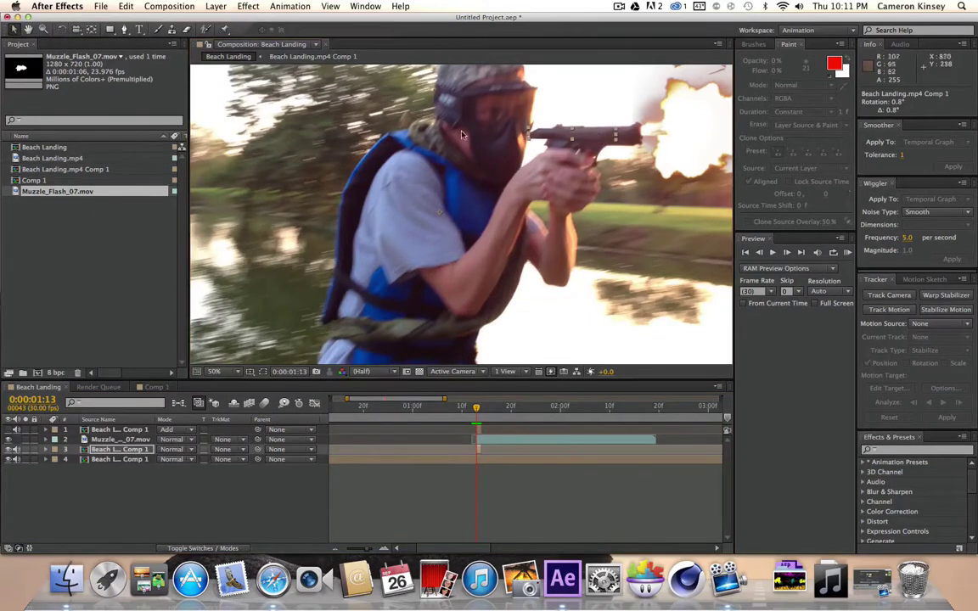
pyautogui.moveTo(601, 142)
pyautogui.mouseDown()
pyautogui.moveTo(592, 132)
pyautogui.moveTo(604, 129)
pyautogui.moveTo(597, 133)
pyautogui.mouseUp()
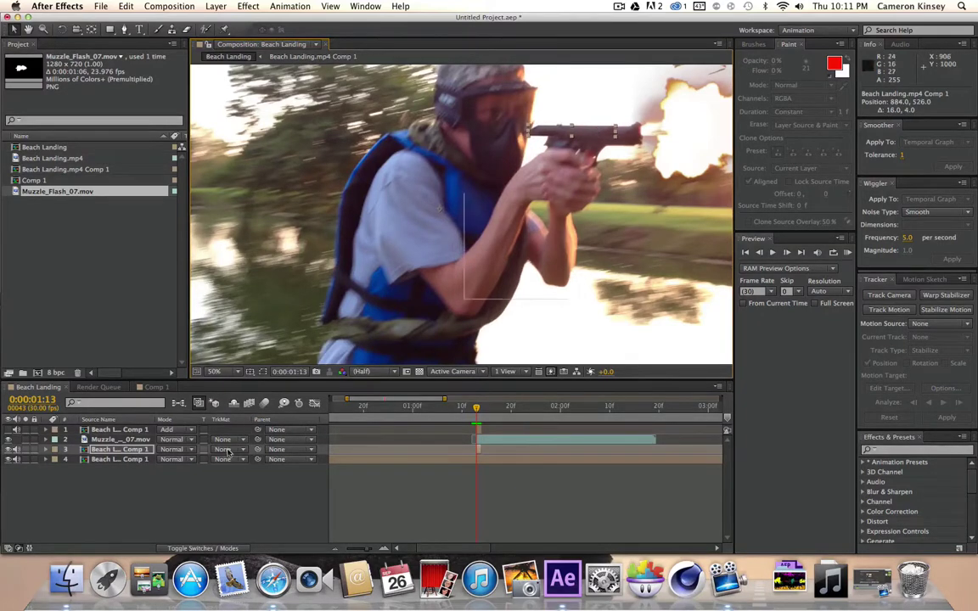
# Step: Apply a Directional Blur effect to the one-frame masked slide layer
pyautogui.click(131, 460)
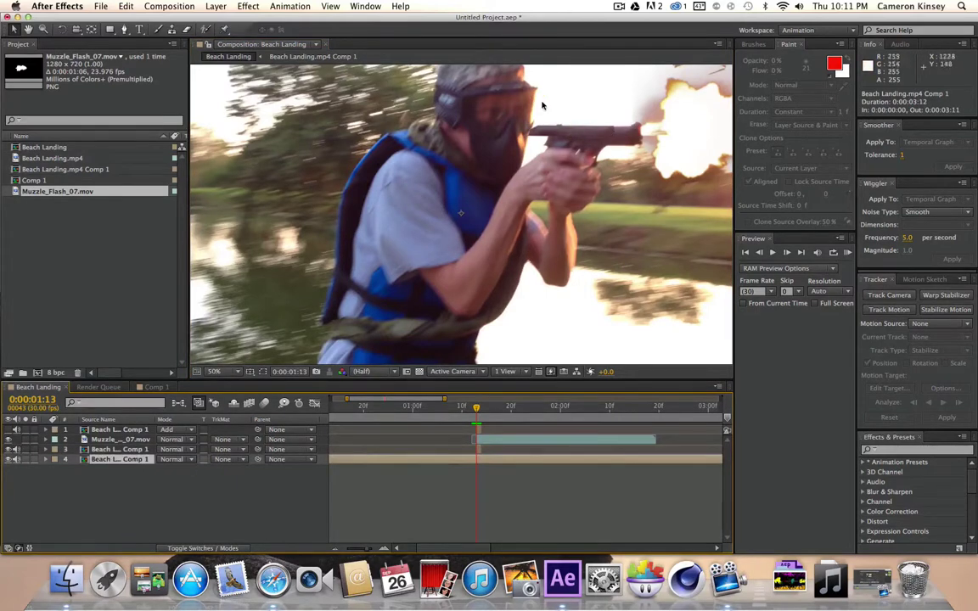
pyautogui.click(103, 450)
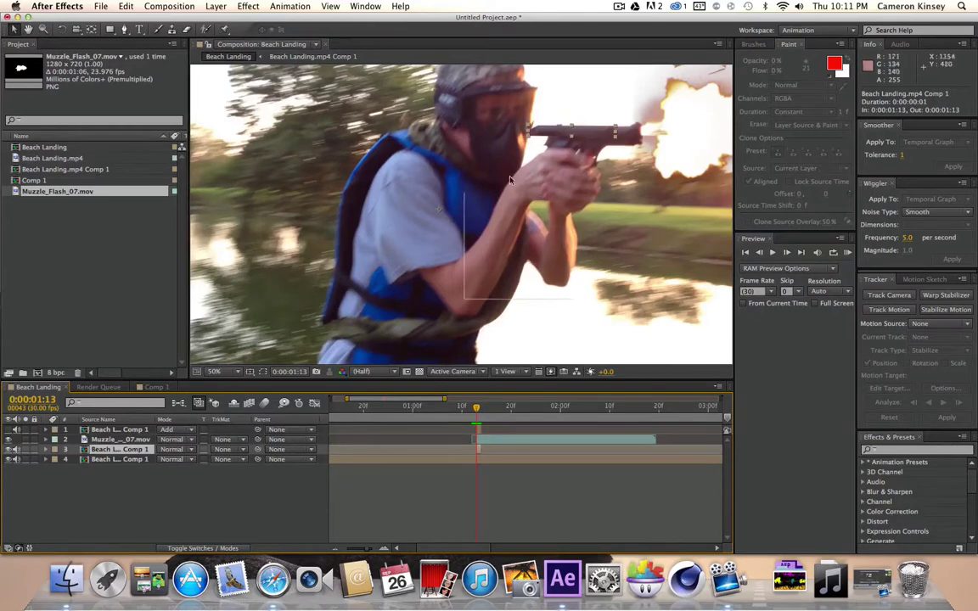
pyautogui.click(246, 6)
pyautogui.moveTo(280, 82)
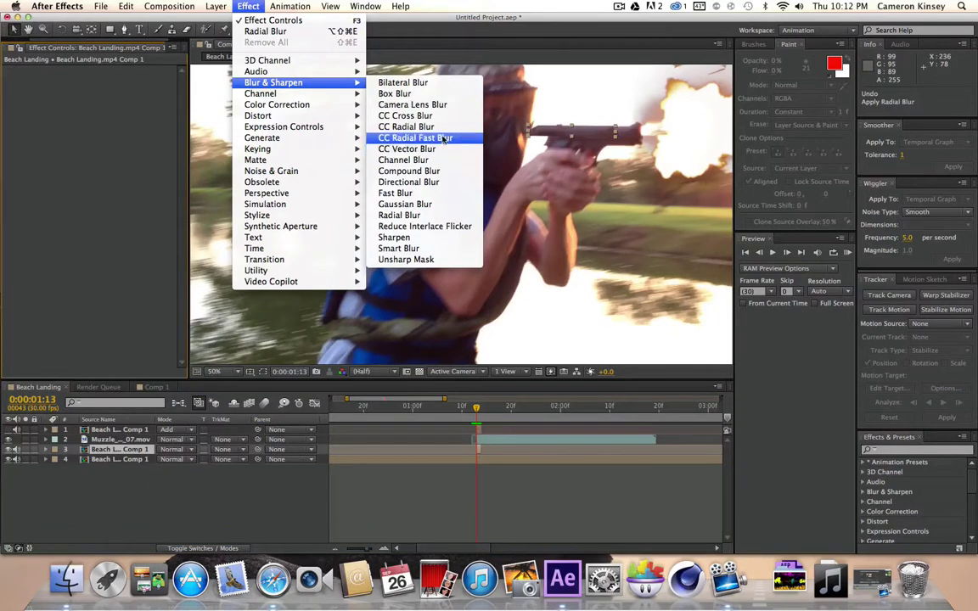
pyautogui.click(409, 170)
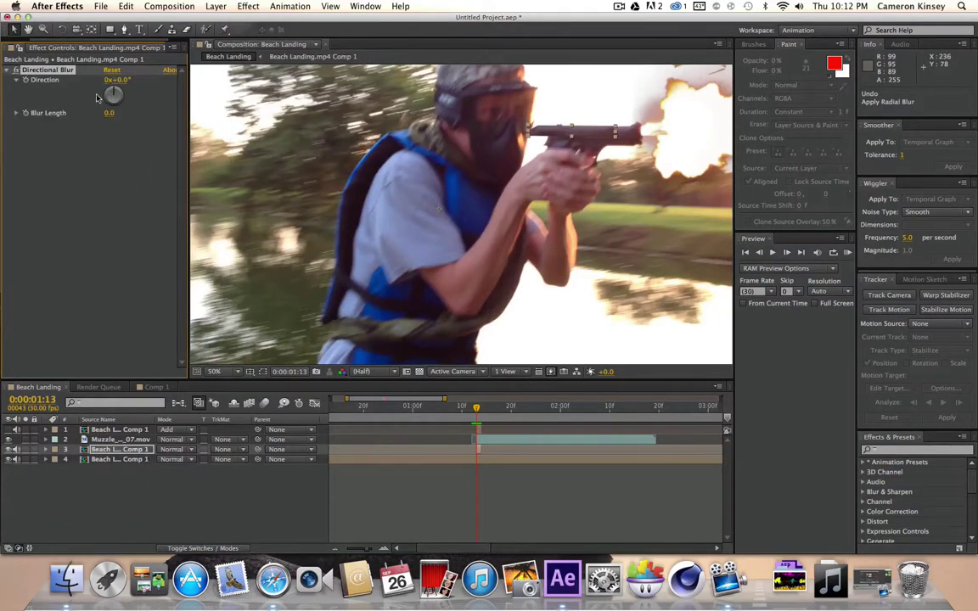
# Step: Set the Directional Blur to a direction of -269° and a blur length of 20, and nudge the slide layer to about 878, 526
pyautogui.moveTo(96, 99); pyautogui.dragTo(86, 102)
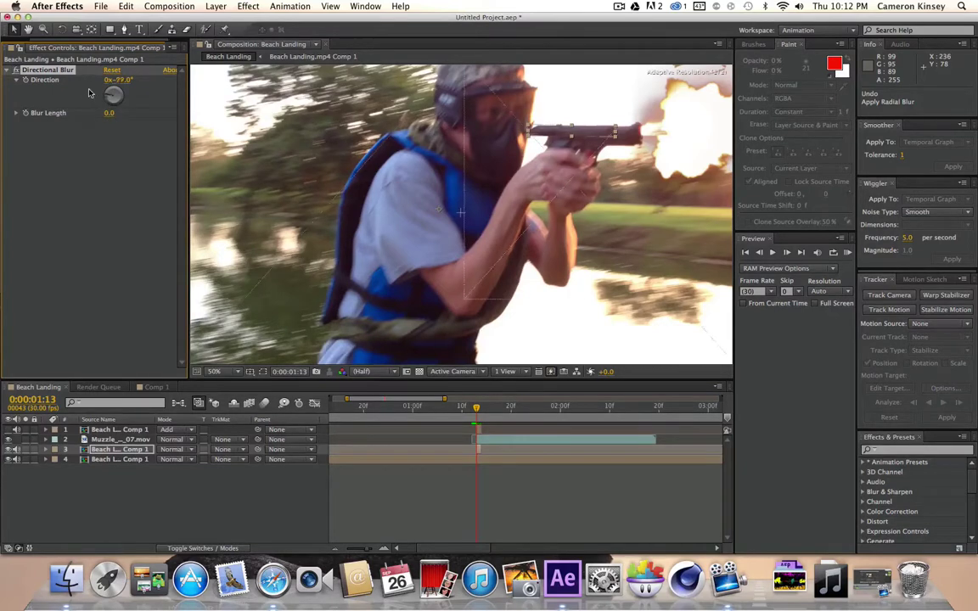
pyautogui.moveTo(88, 92); pyautogui.dragTo(99, 99)
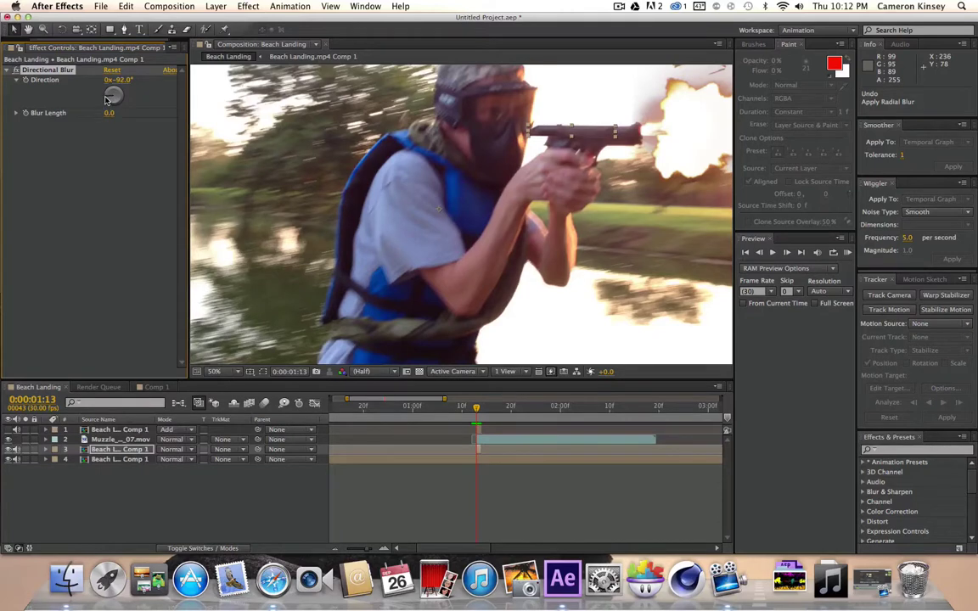
pyautogui.click(16, 114)
pyautogui.moveTo(42, 132); pyautogui.dragTo(67, 132)
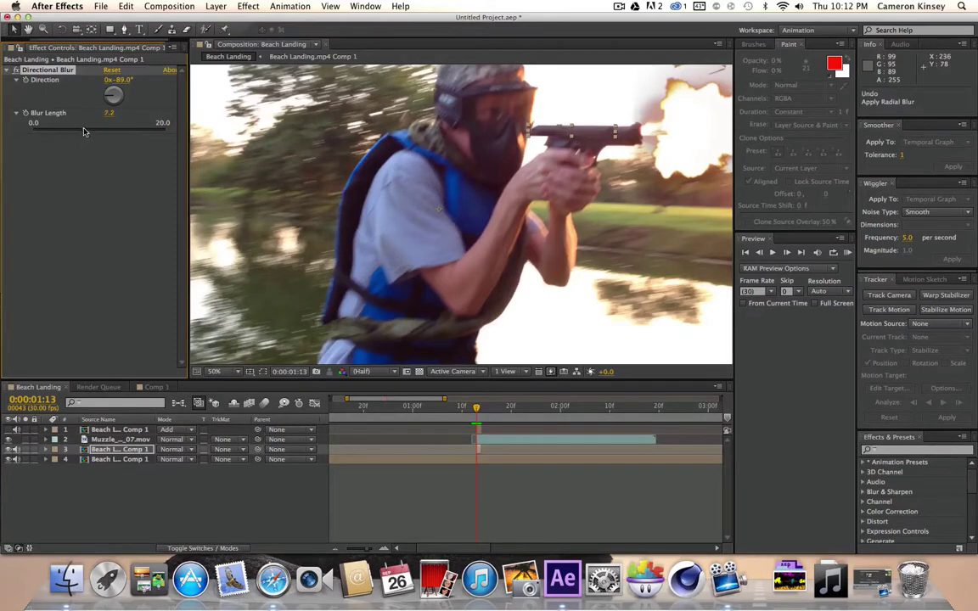
pyautogui.moveTo(96, 132); pyautogui.dragTo(101, 133)
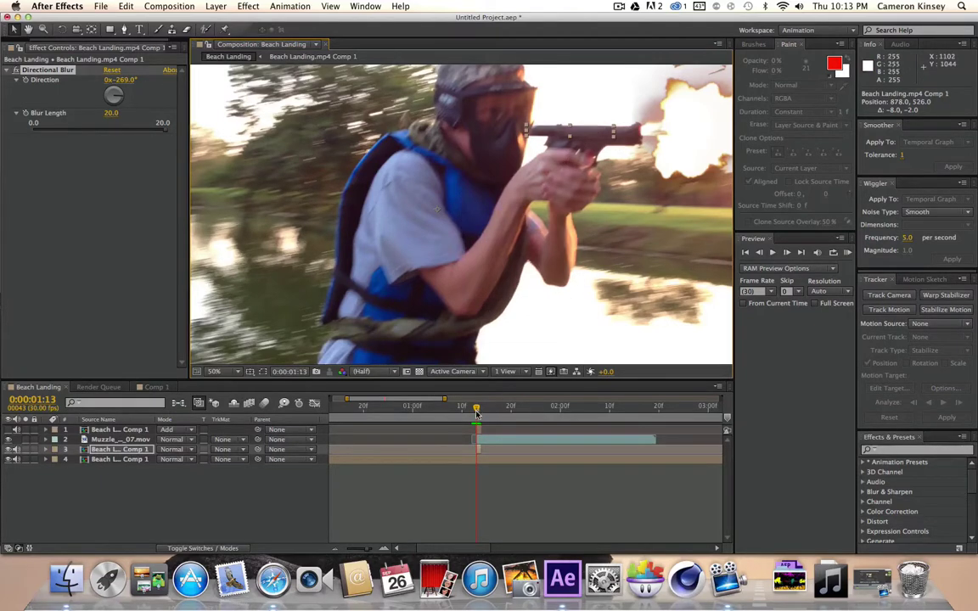
# Step: Delete the Directional Blur from the slide layer to compare the look, and undo the deletion
pyautogui.moveTo(475, 412); pyautogui.dragTo(476, 410)
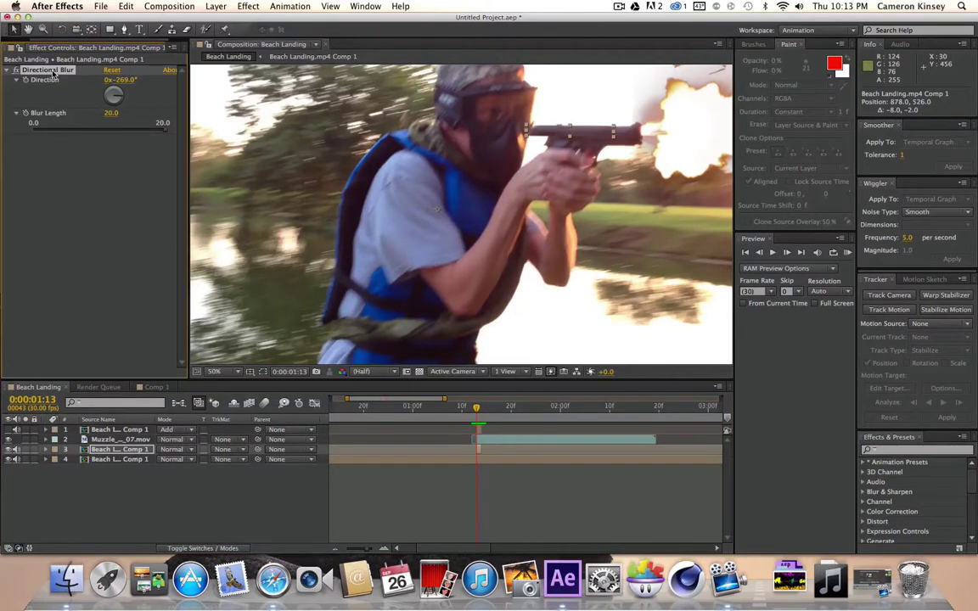
pyautogui.press('Delete')
pyautogui.press('super+z')
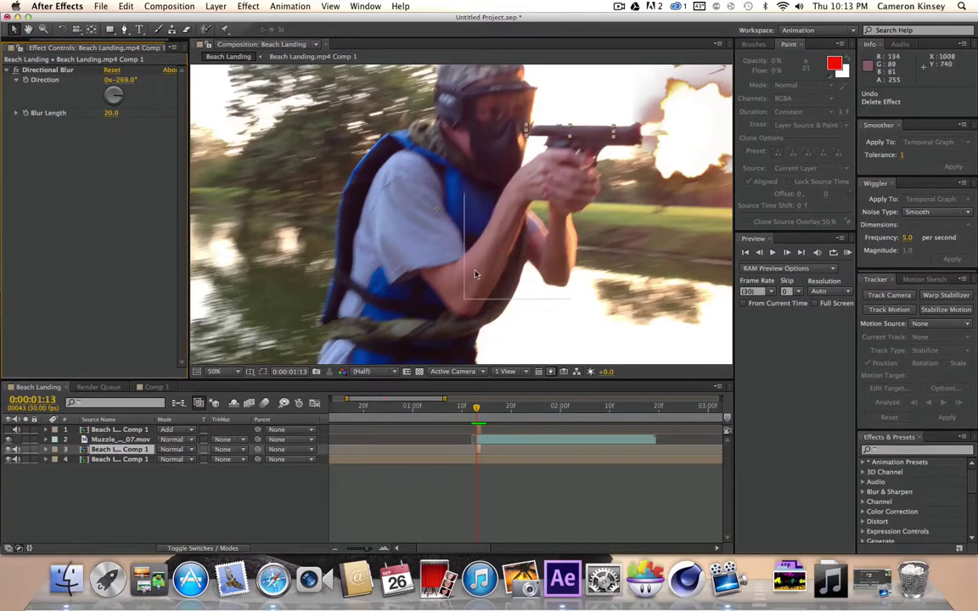
# Step: Turn the Add-mode light layer's visibility back on, toggling it off and on to compare the lighting
pyautogui.click(7, 430)
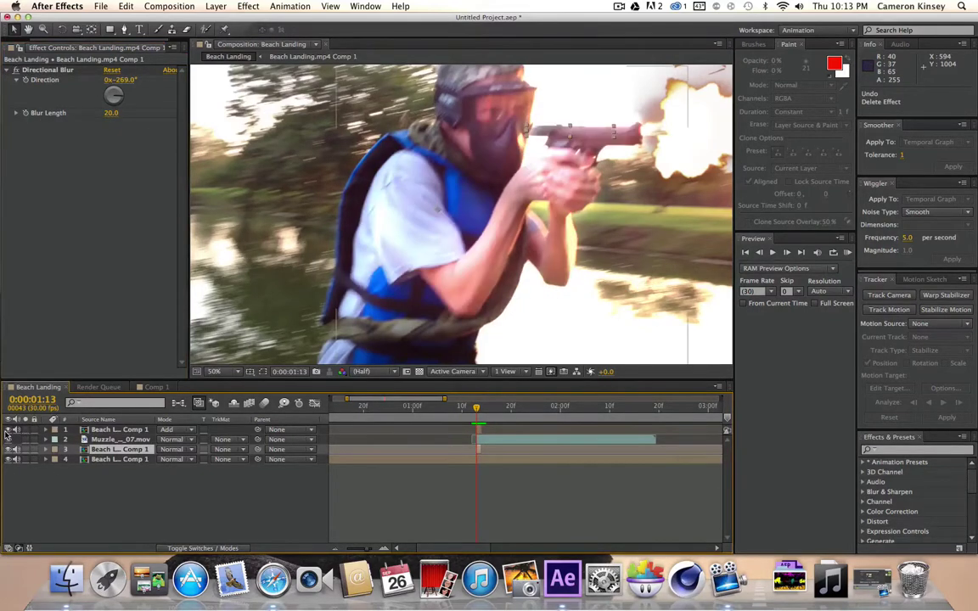
pyautogui.click(7, 430)
pyautogui.click(7, 430)
pyautogui.click(7, 431)
pyautogui.click(7, 431)
pyautogui.click(6, 431)
pyautogui.click(6, 431)
pyautogui.click(7, 431)
# Step: Place the blurred slide layer at the top of the layer stack, comparing it with the Add-mode light layer on top
pyautogui.moveTo(100, 432); pyautogui.dragTo(104, 431)
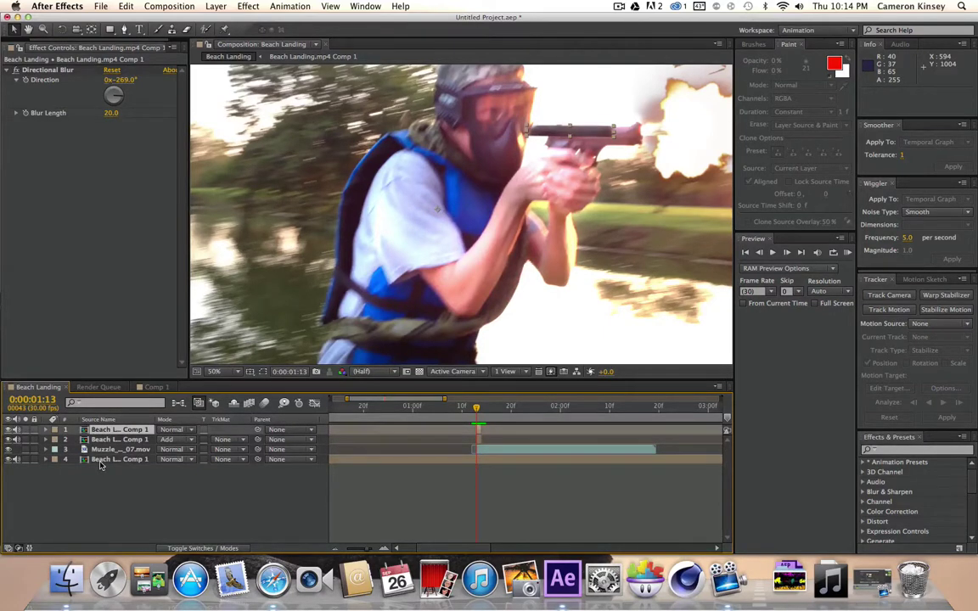
pyautogui.moveTo(134, 438); pyautogui.dragTo(132, 428)
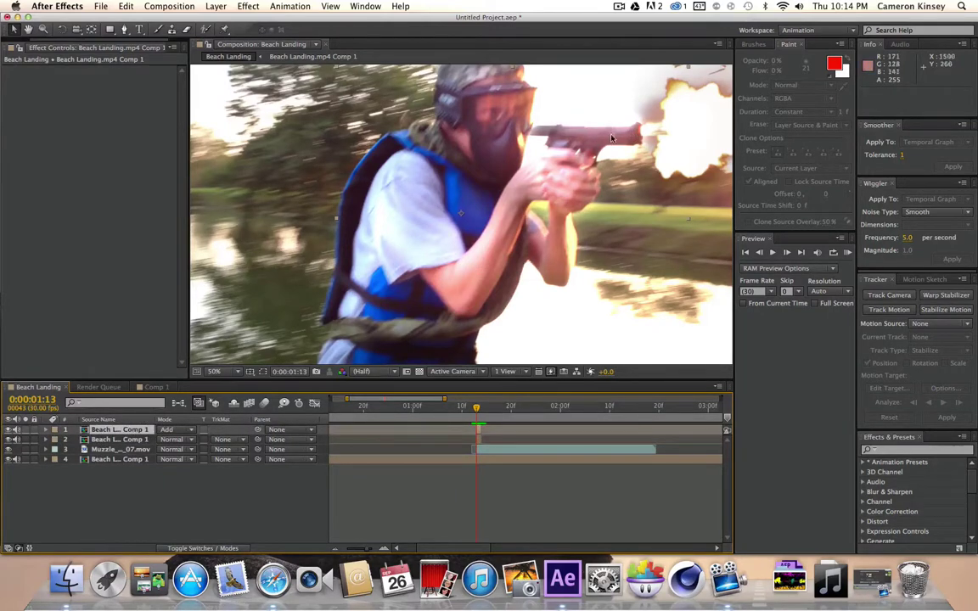
pyautogui.click(111, 440)
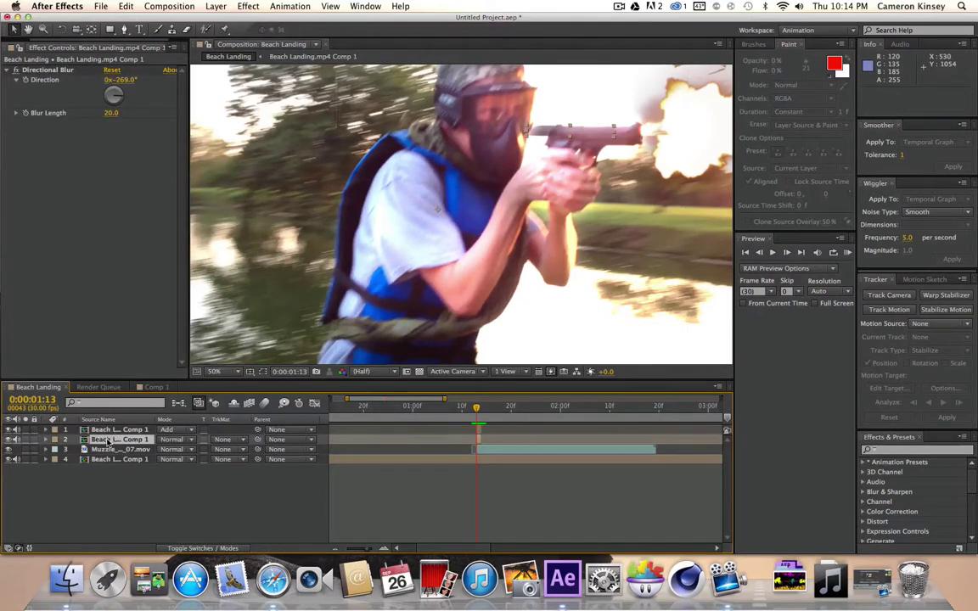
pyautogui.moveTo(109, 441); pyautogui.dragTo(109, 428)
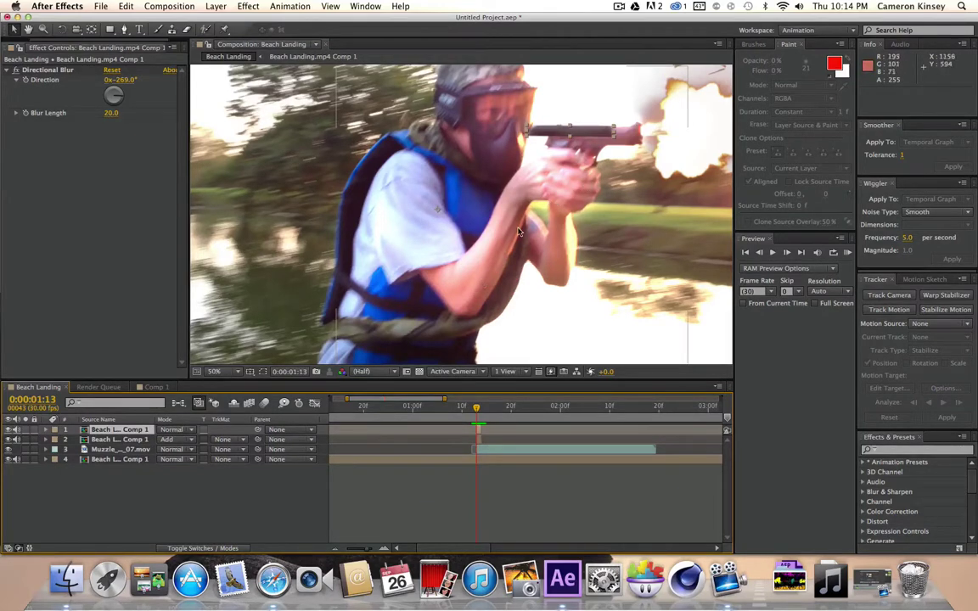
pyautogui.press(',')
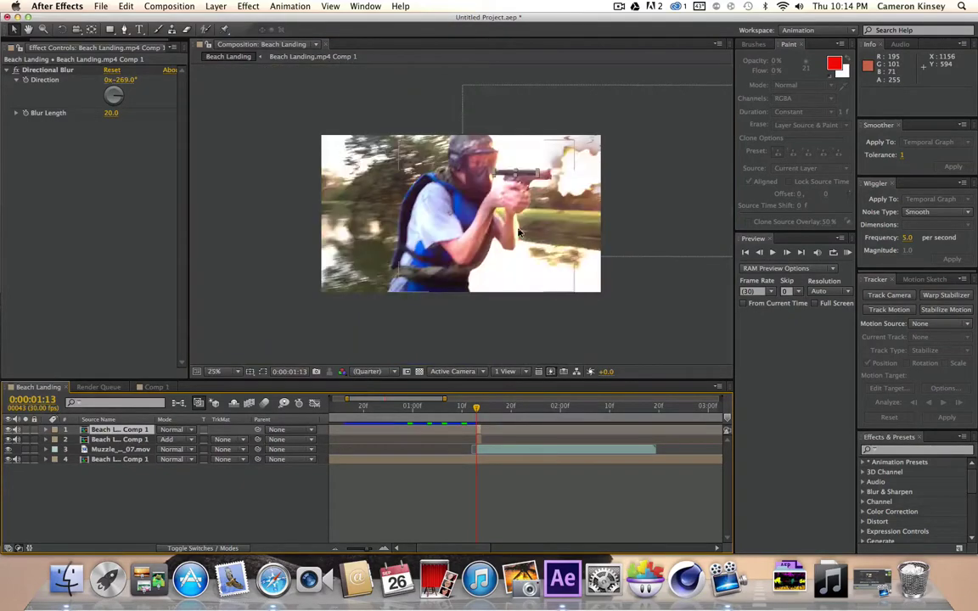
pyautogui.press('/')
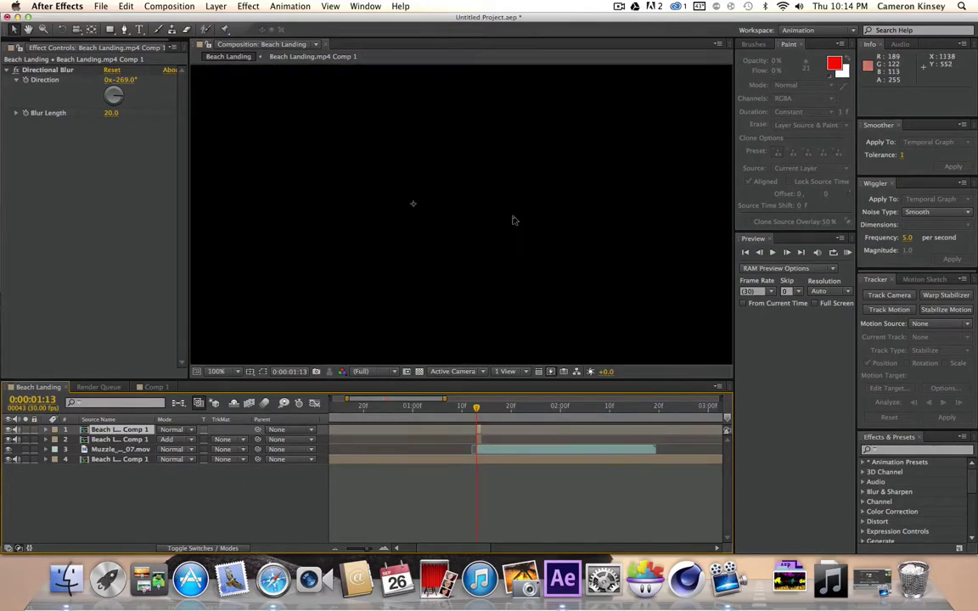
# Step: Move the blurred slide layer below the Add-mode light layer and play the frames around the shot to check the result
pyautogui.press(',')
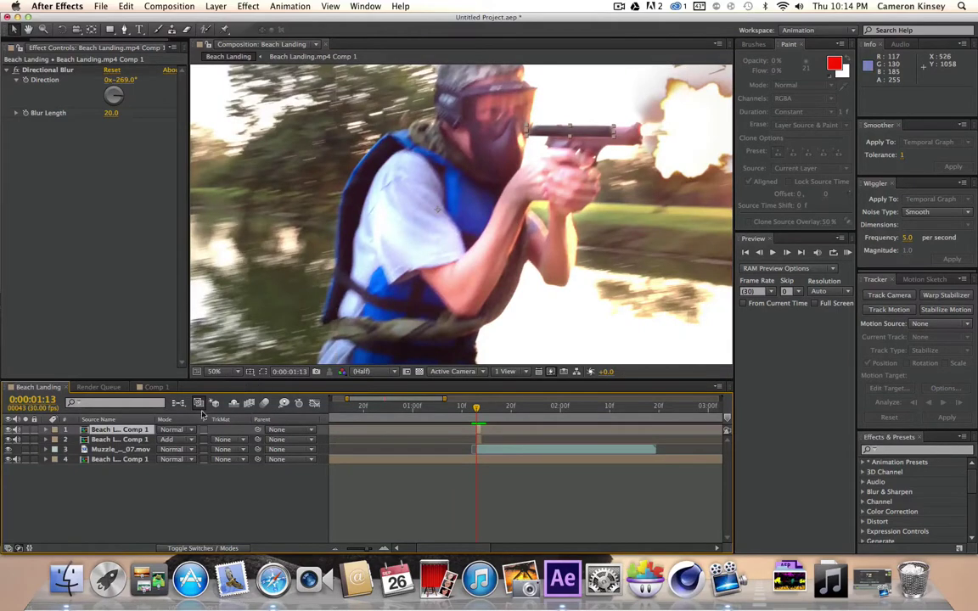
pyautogui.moveTo(114, 431)
pyautogui.mouseDown()
pyautogui.moveTo(100, 405)
pyautogui.moveTo(113, 447)
pyautogui.mouseUp()
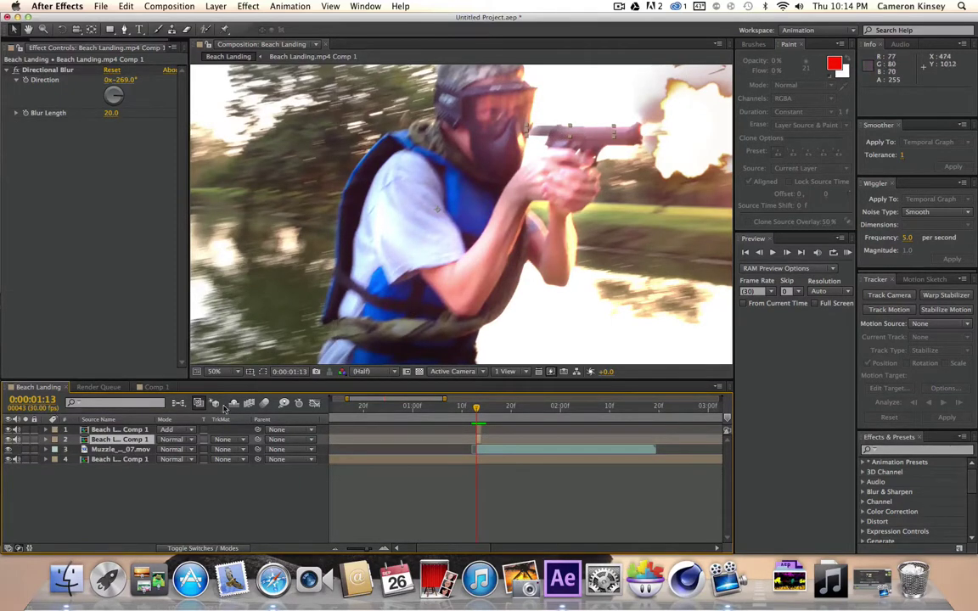
pyautogui.click(465, 407)
pyautogui.press('space')
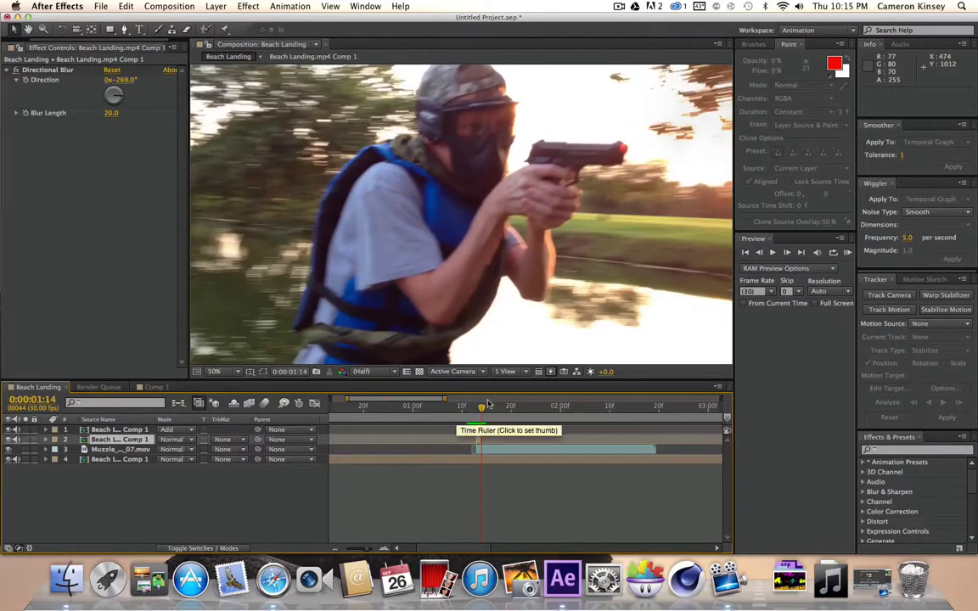
pyautogui.click(476, 408)
pyautogui.moveTo(477, 408); pyautogui.dragTo(472, 408)
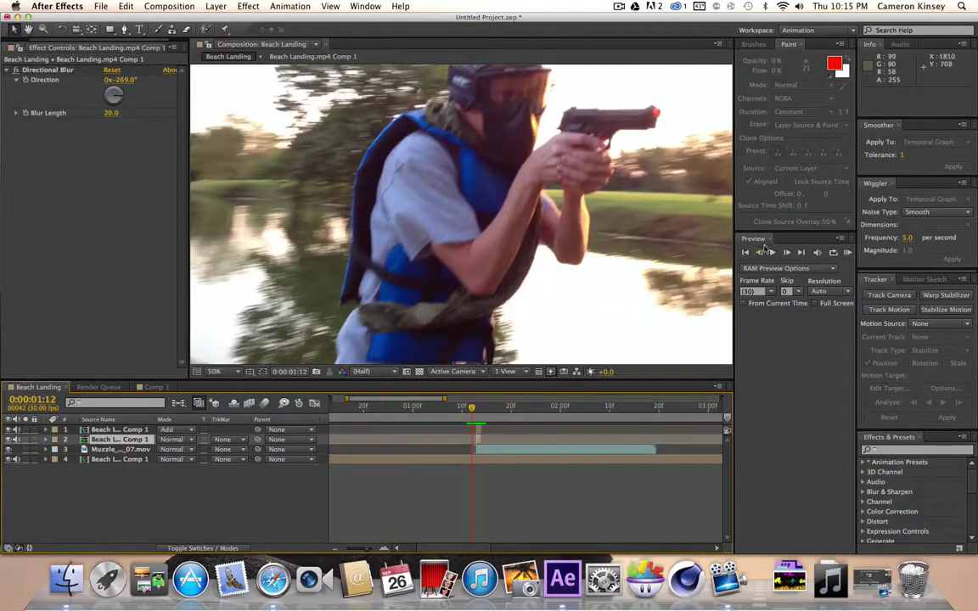
pyautogui.click(772, 252)
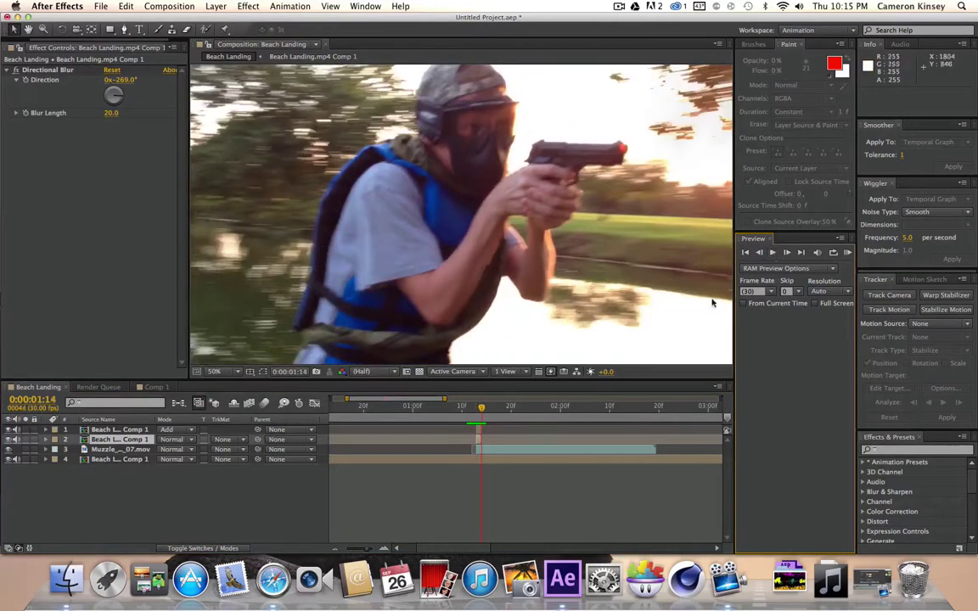
# Step: Return to frame 0:00:01:13 and brighten the slide layer with Levels at gamma 1.31 and output black 18
pyautogui.click(480, 408)
pyautogui.moveTo(480, 410); pyautogui.dragTo(476, 410)
pyautogui.click(103, 439)
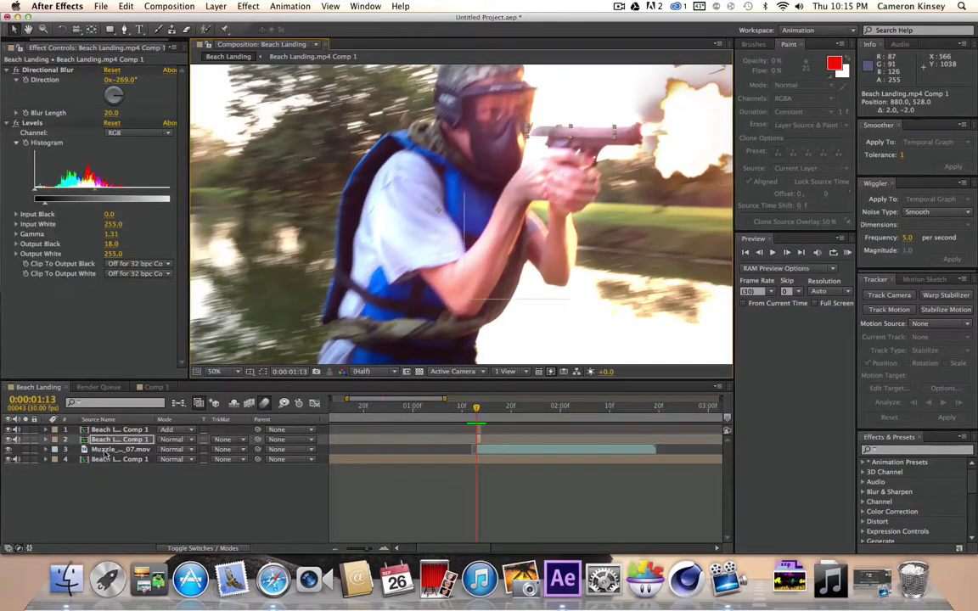
# Step: Show the Add-mode light layer's mask outlines and pull the pistol mask's upper edge down below the gun slide
pyautogui.click(106, 429)
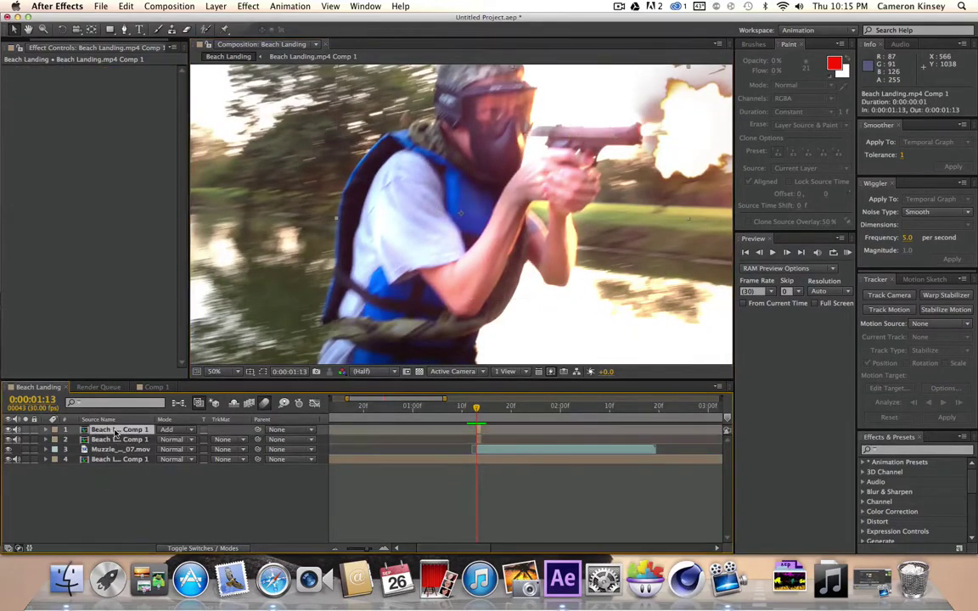
pyautogui.click(261, 372)
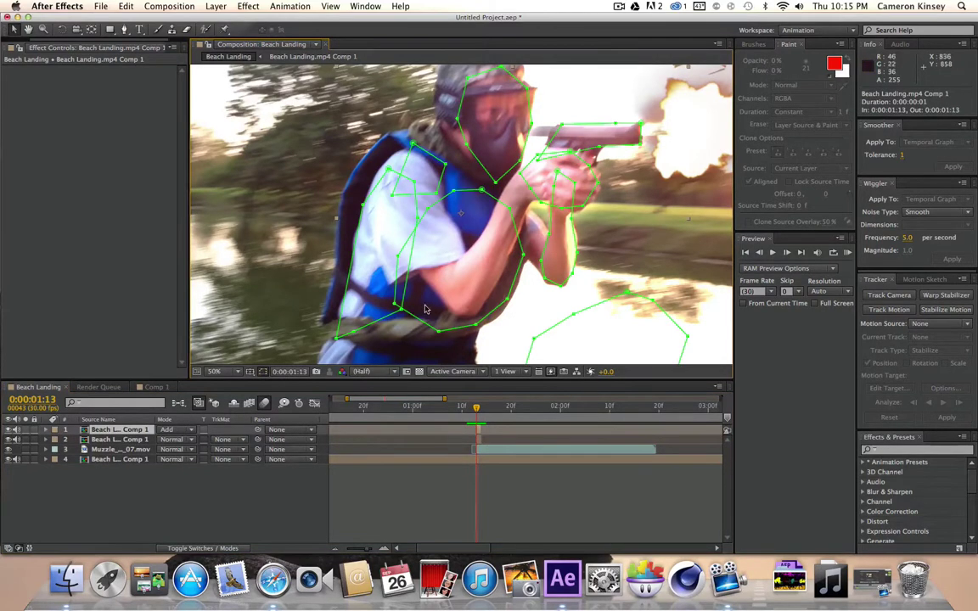
pyautogui.moveTo(640, 125); pyautogui.dragTo(506, 131)
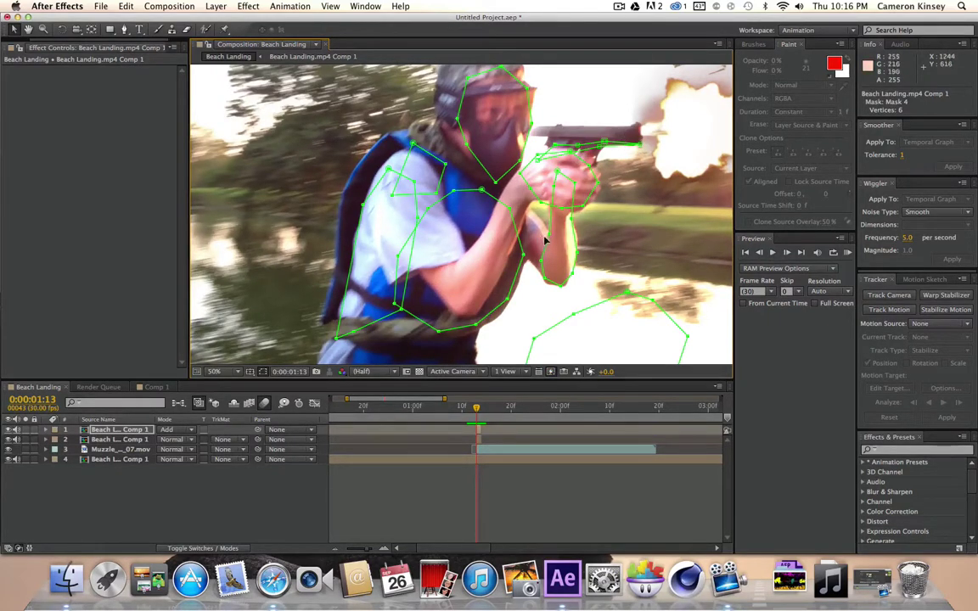
# Step: Delete the Levels effect from the slide layer and place that layer at the top of the layer stack
pyautogui.click(113, 441)
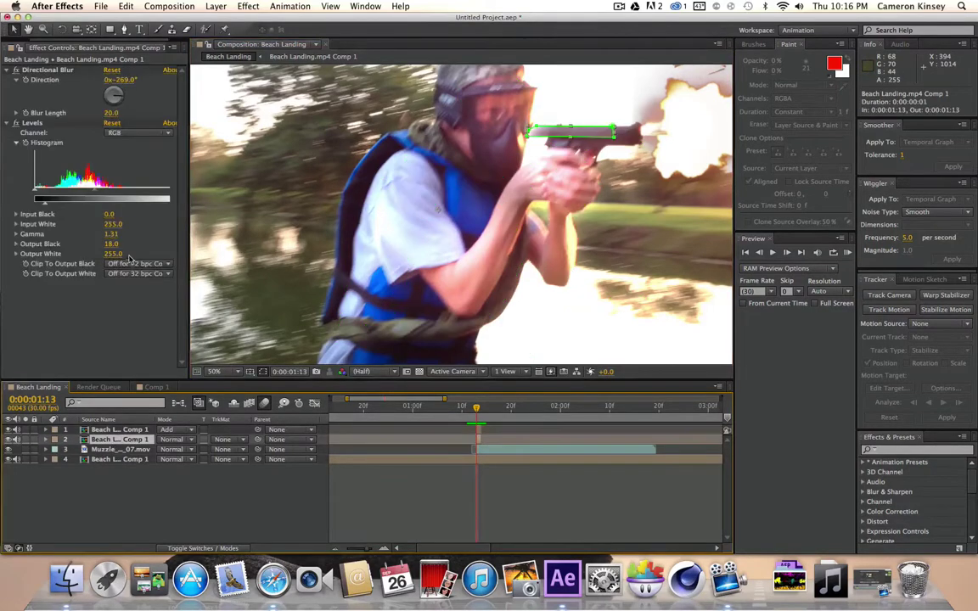
pyautogui.click(34, 122)
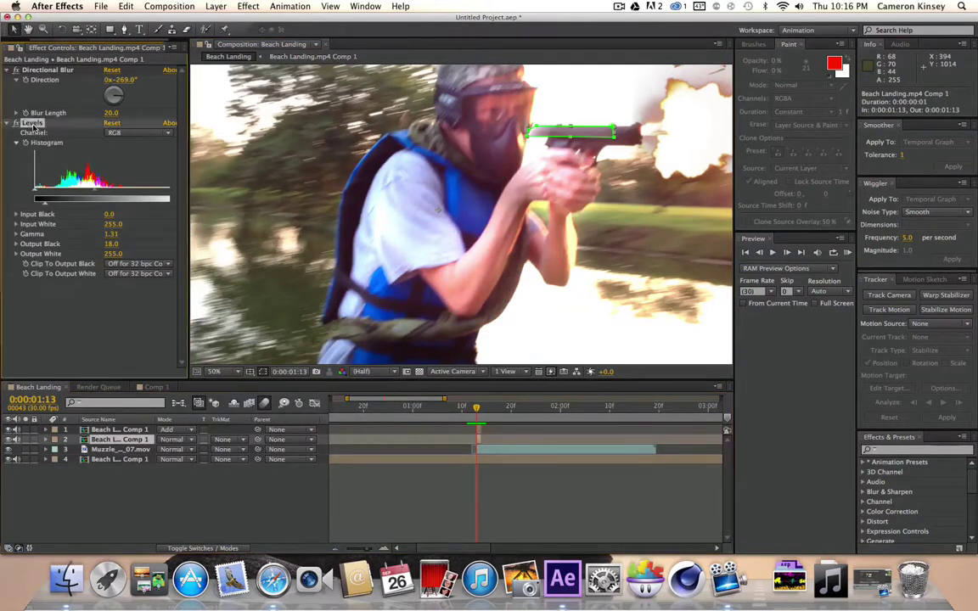
pyautogui.press('Delete')
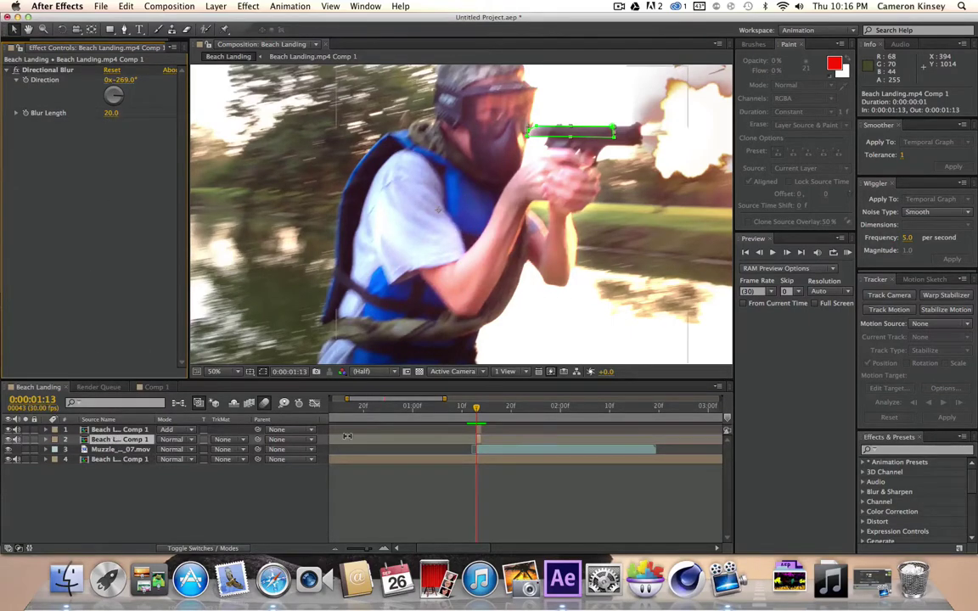
pyautogui.moveTo(117, 441); pyautogui.dragTo(117, 431)
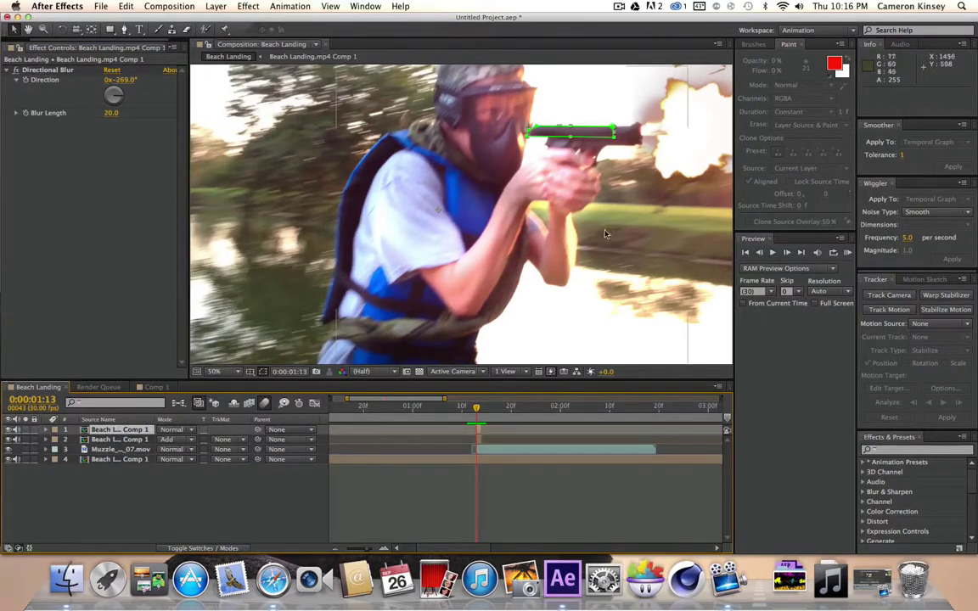
pyautogui.click(489, 482)
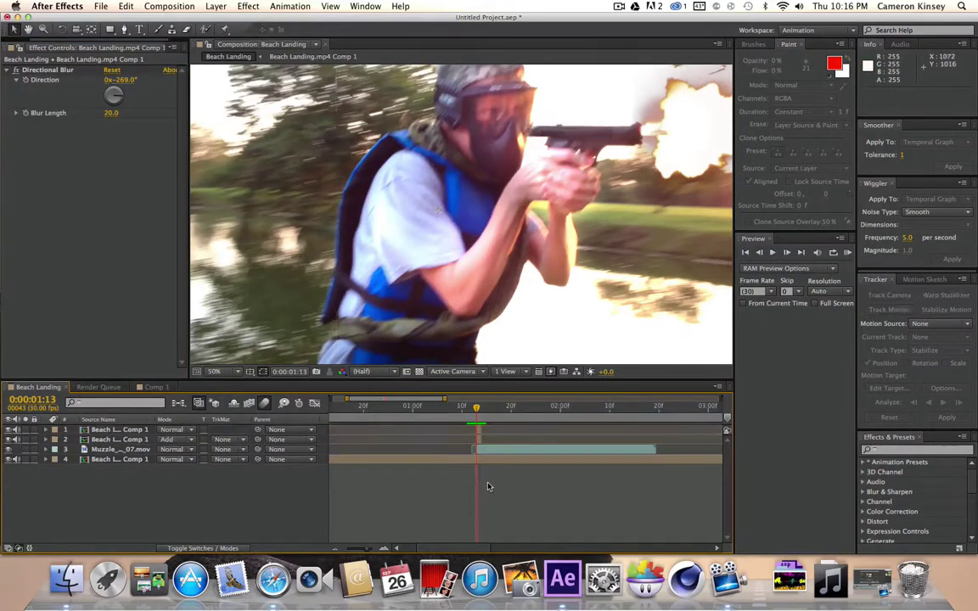
# Step: Examine the recoiling slide and the muzzle flash at frame 0:00:01:13, both close up at 100% and at 50%
pyautogui.moveTo(477, 409)
pyautogui.mouseDown()
pyautogui.moveTo(467, 409)
pyautogui.moveTo(475, 411)
pyautogui.mouseUp()
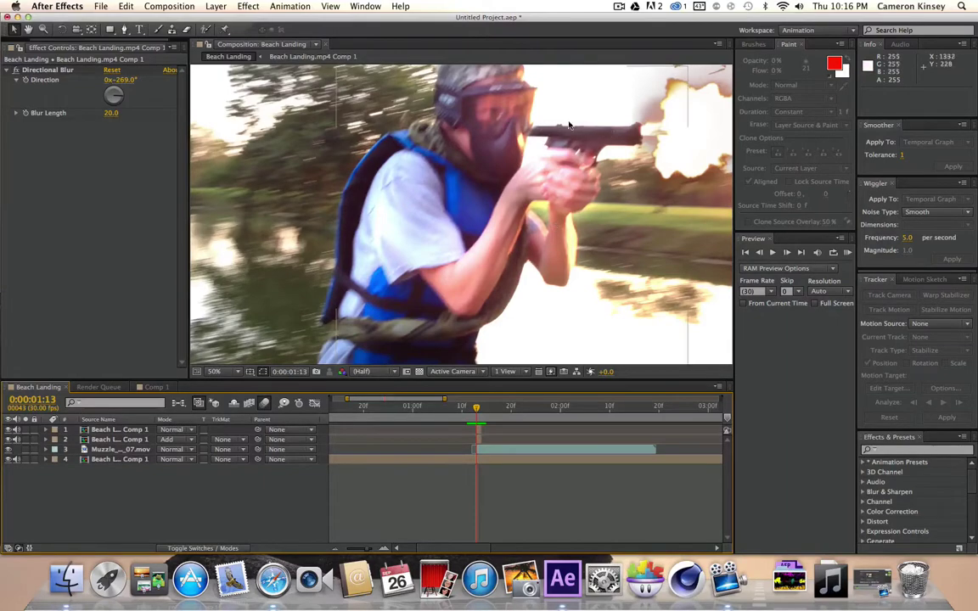
pyautogui.scroll(2, 560, 128)
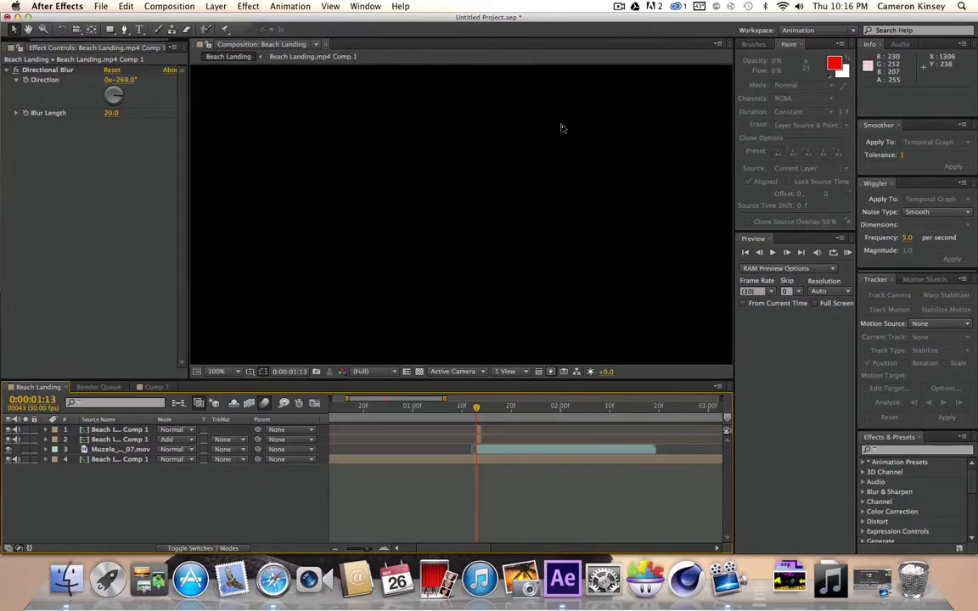
pyautogui.scroll(-3, 556, 187)
pyautogui.scroll(3, 440, 153)
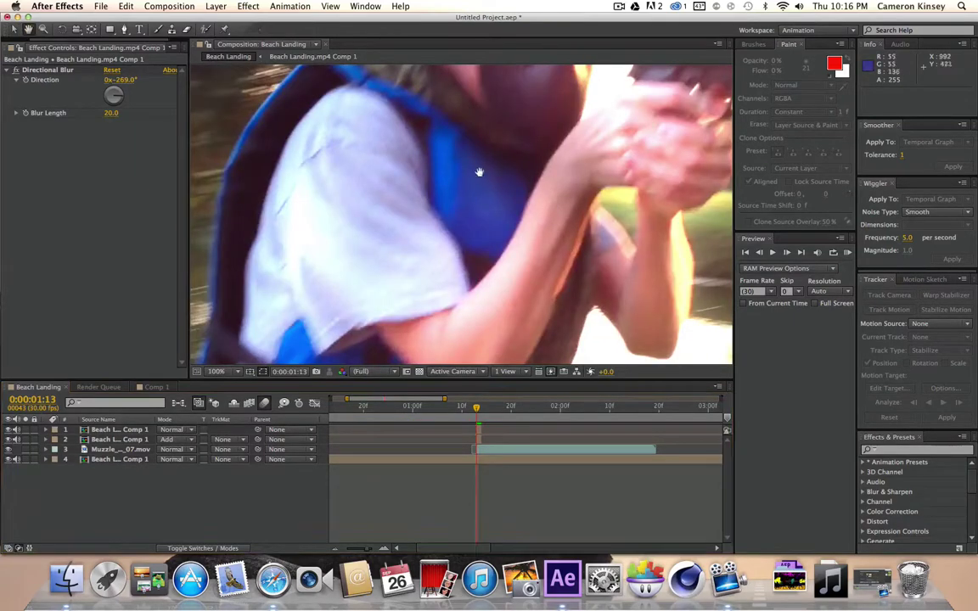
pyautogui.moveTo(476, 170); pyautogui.dragTo(323, 286)
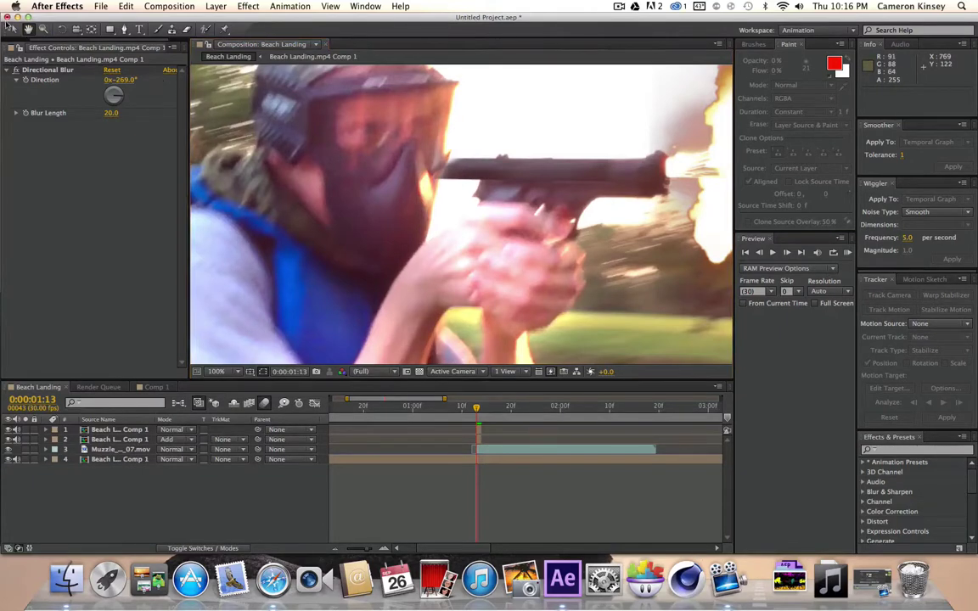
pyautogui.click(13, 30)
pyautogui.scroll(-1, 432, 201)
pyautogui.press('h')
pyautogui.moveTo(431, 200); pyautogui.dragTo(348, 212)
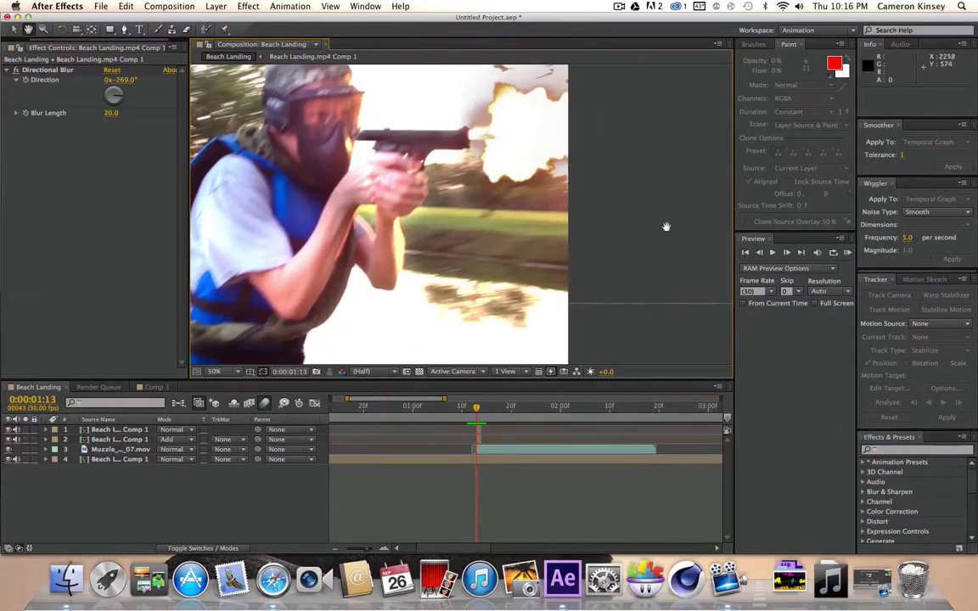
# Step: Advance to frame 0:00:01:14 and import Shot Side 02.mov, browsing in Finder to the Effects folder on the Desktop
pyautogui.click(786, 252)
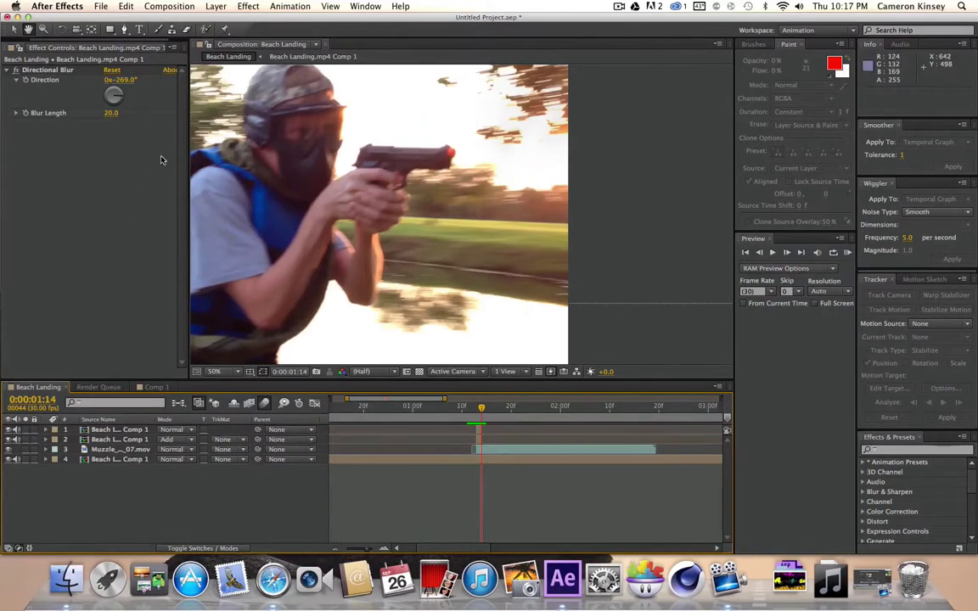
pyautogui.click(98, 6)
pyautogui.moveTo(116, 19)
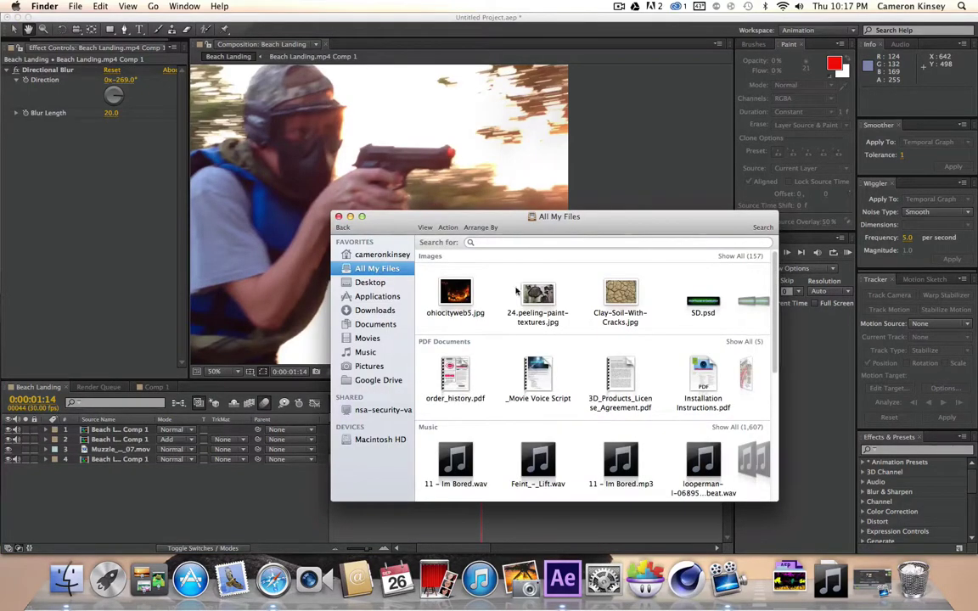
pyautogui.click(367, 283)
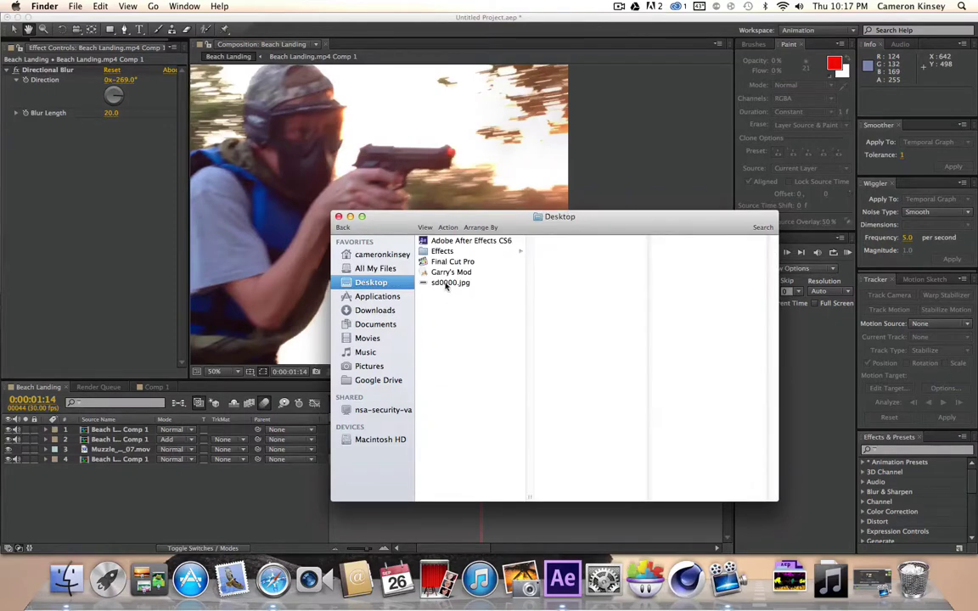
pyautogui.click(452, 252)
pyautogui.moveTo(561, 231); pyautogui.dragTo(516, 224)
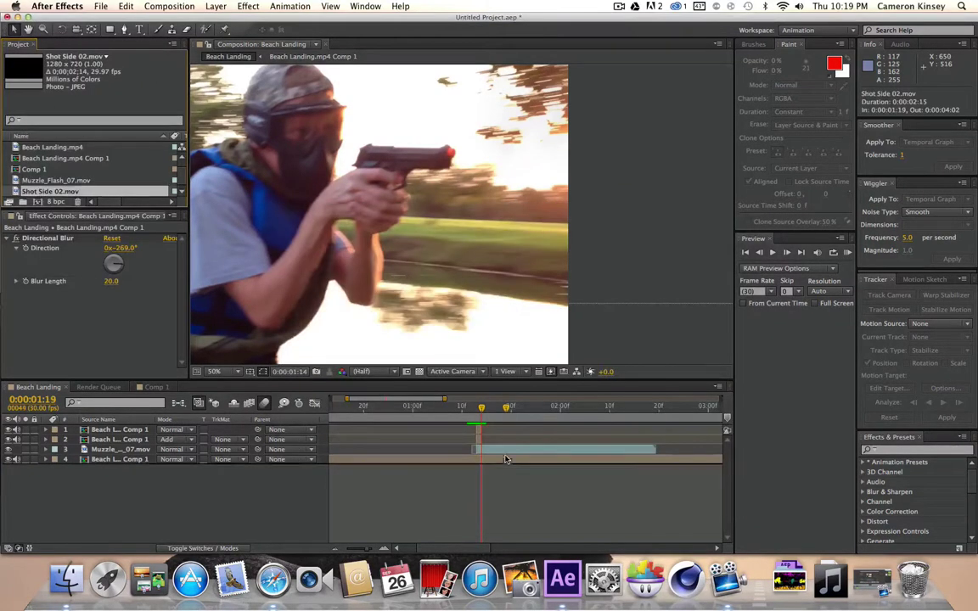
# Step: Add Shot Side 02.mov as the top layer of Beach Landing, starting at 0:00:01:14, and position it at about 1348, 510
pyautogui.click(486, 422)
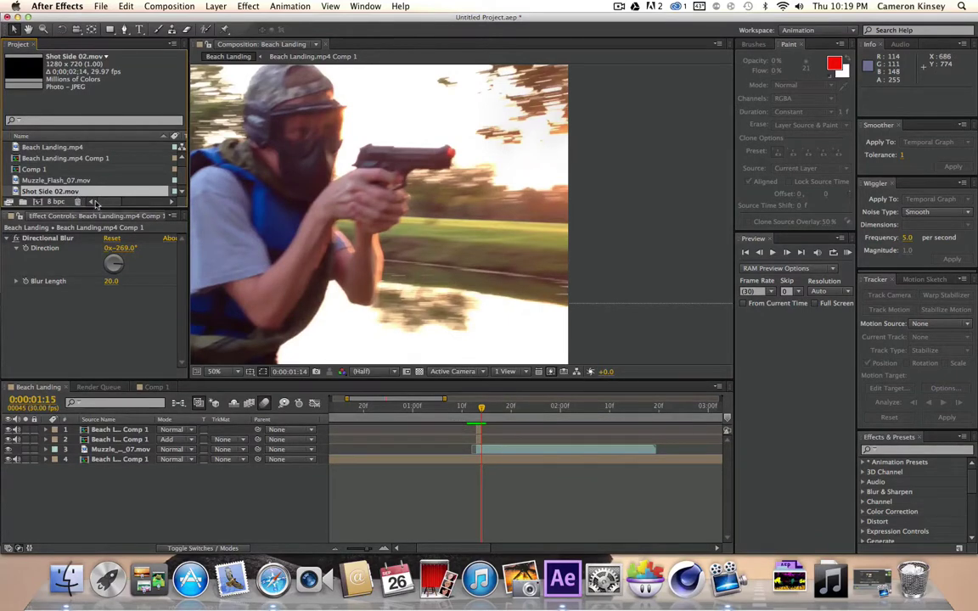
pyautogui.click(482, 425)
pyautogui.moveTo(481, 428); pyautogui.dragTo(496, 433)
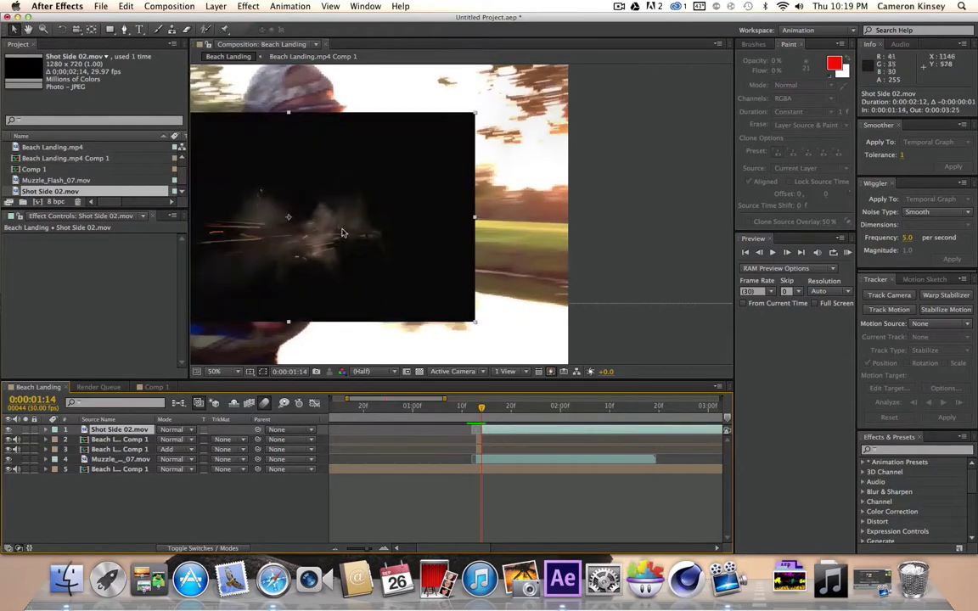
pyautogui.moveTo(343, 237); pyautogui.dragTo(473, 258)
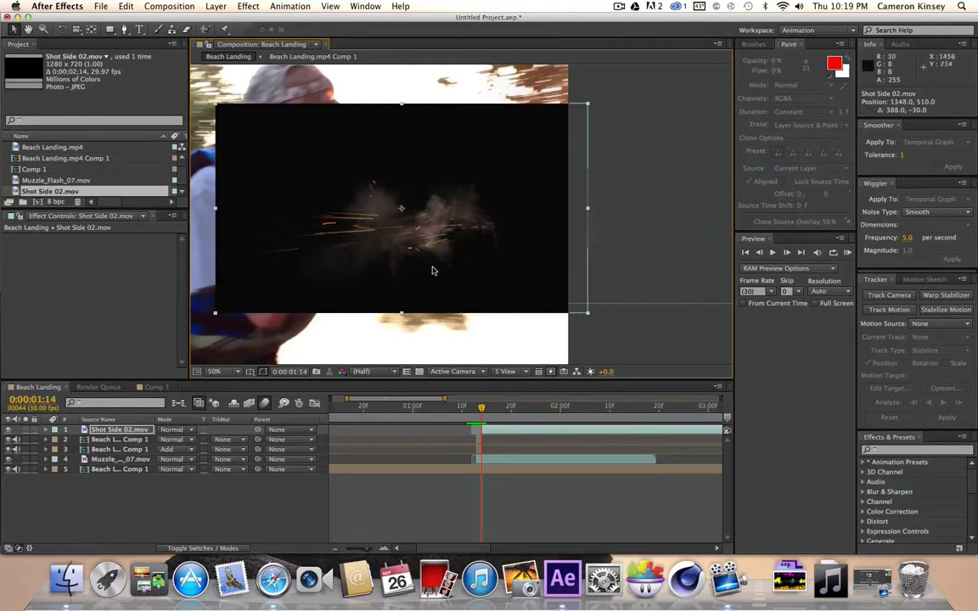
# Step: Set the Shot Side 02.mov layer's blending mode to Screen, trying Add and Overlay for comparison
pyautogui.click(170, 431)
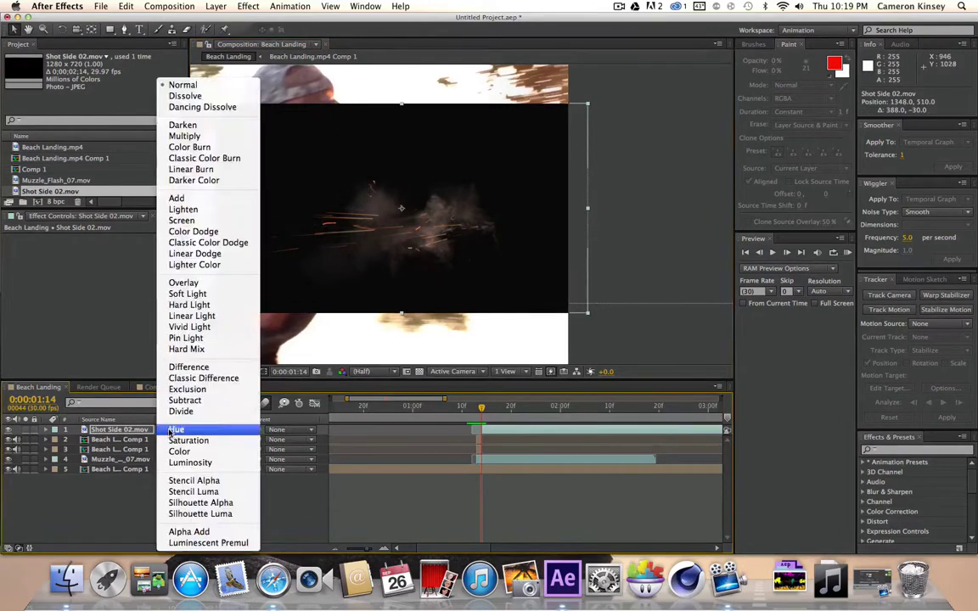
pyautogui.click(224, 196)
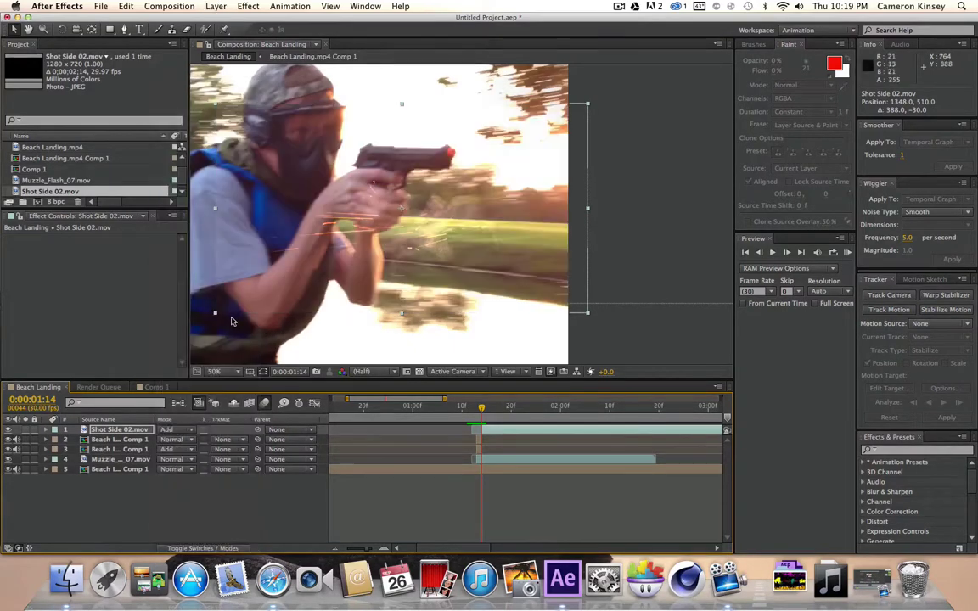
pyautogui.click(175, 431)
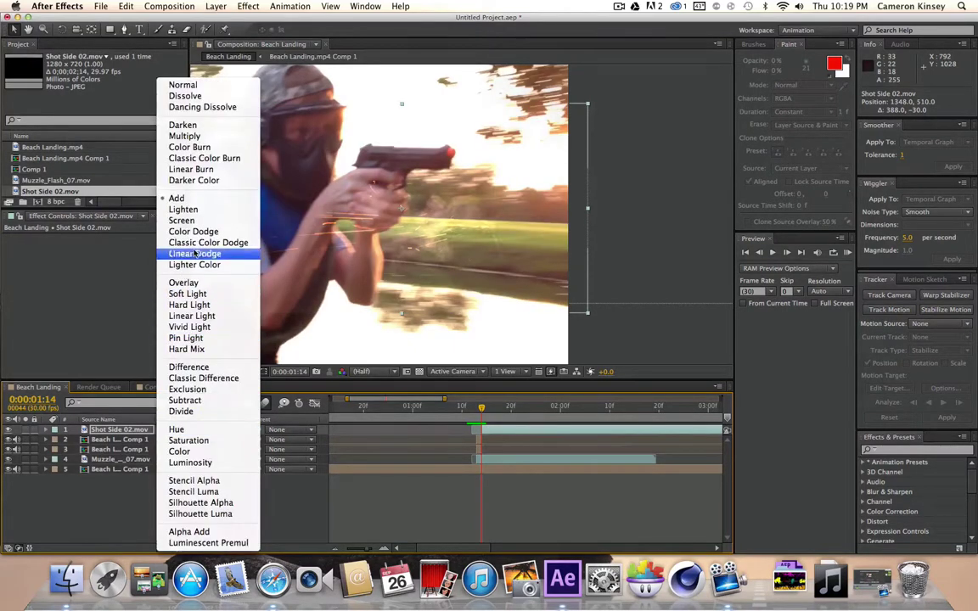
pyautogui.click(182, 220)
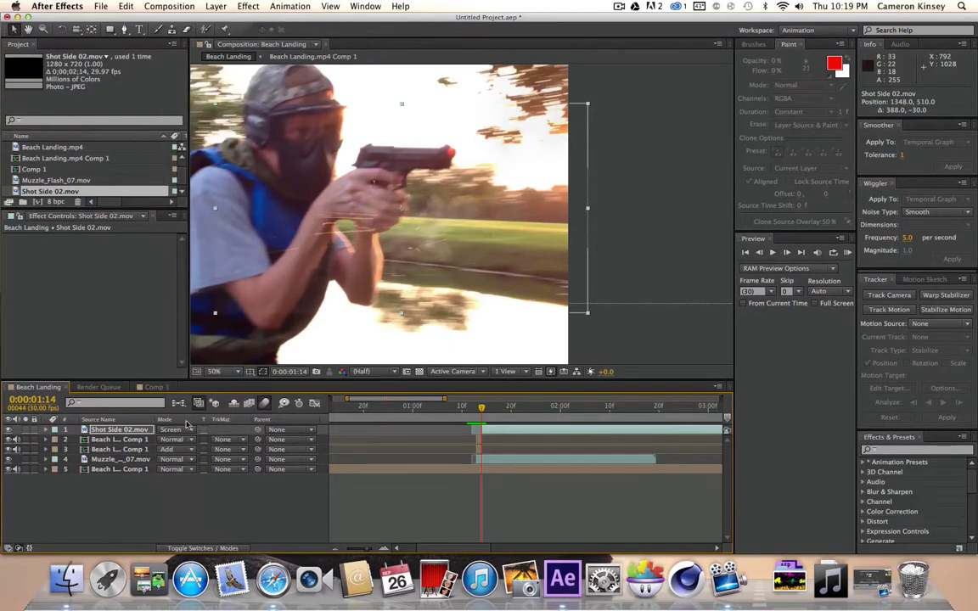
pyautogui.click(187, 429)
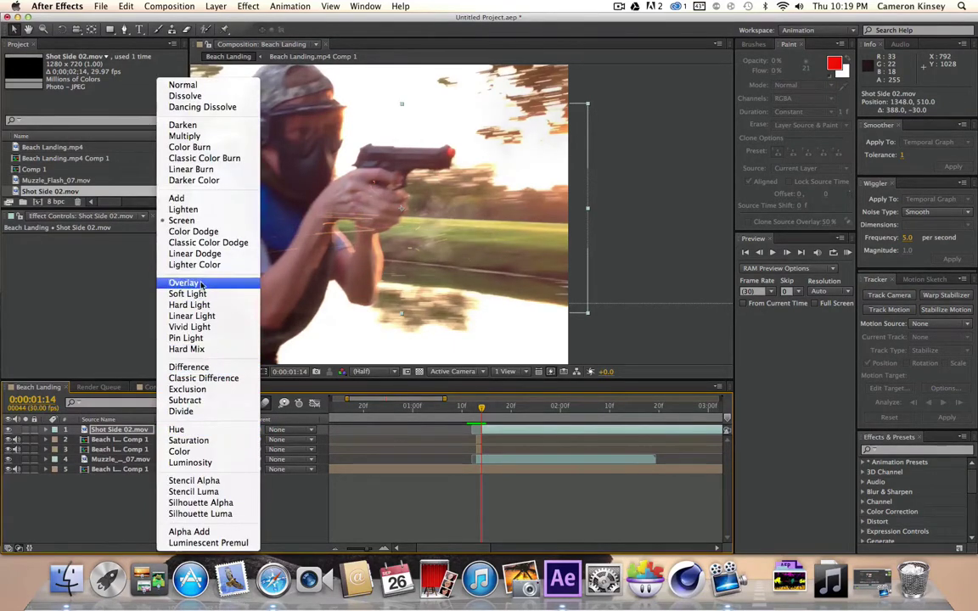
pyautogui.click(200, 285)
pyautogui.click(179, 430)
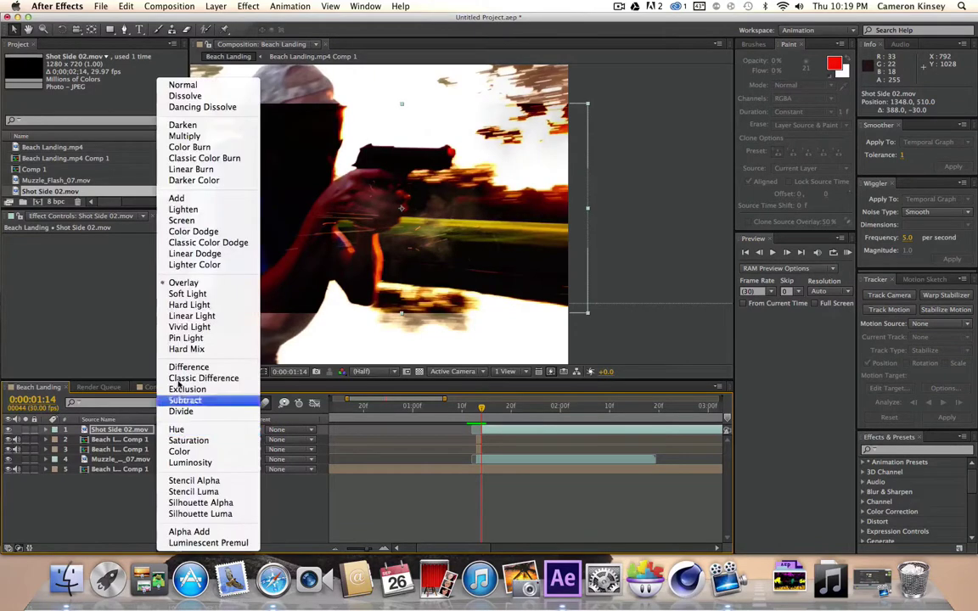
pyautogui.click(187, 212)
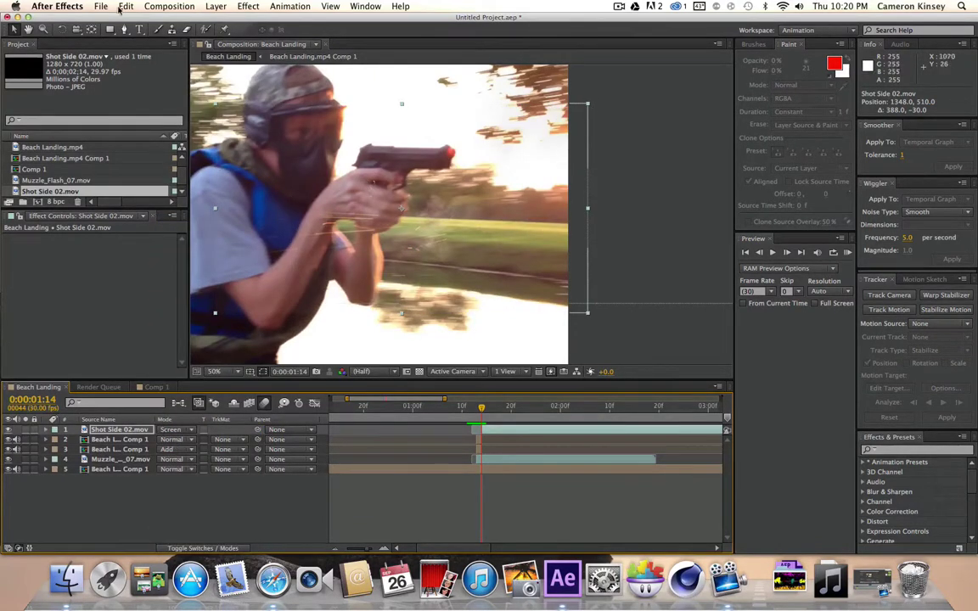
# Step: Rotate the Shot Side 02.mov layer to about 179.8° and move its smoke and sparks toward the area beyond the pistol's muzzle
pyautogui.click(61, 29)
pyautogui.moveTo(596, 126); pyautogui.dragTo(377, 265)
pyautogui.moveTo(273, 176); pyautogui.dragTo(597, 260)
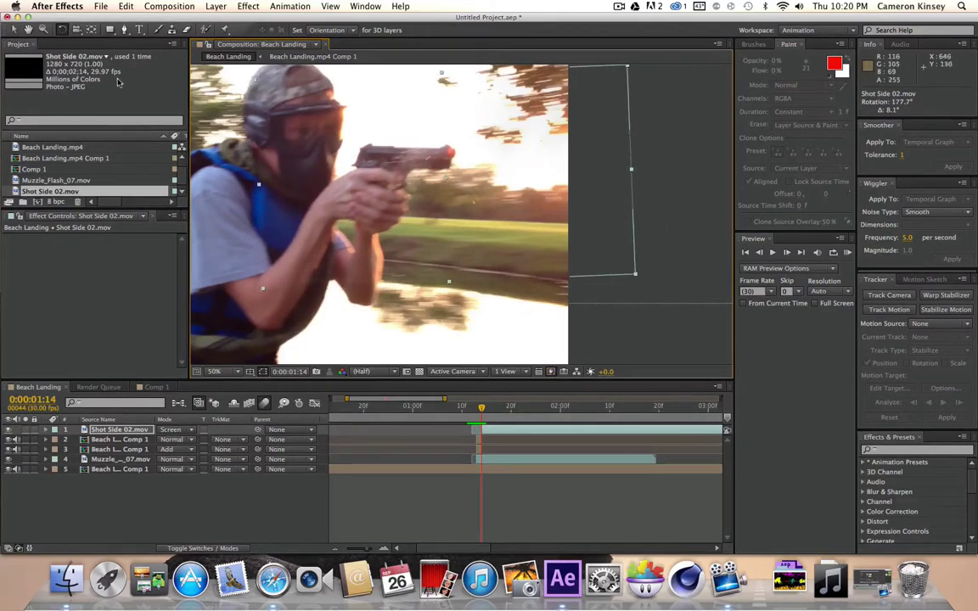
pyautogui.click(10, 28)
pyautogui.moveTo(446, 252); pyautogui.dragTo(478, 312)
pyautogui.click(59, 30)
pyautogui.moveTo(622, 304); pyautogui.dragTo(681, 338)
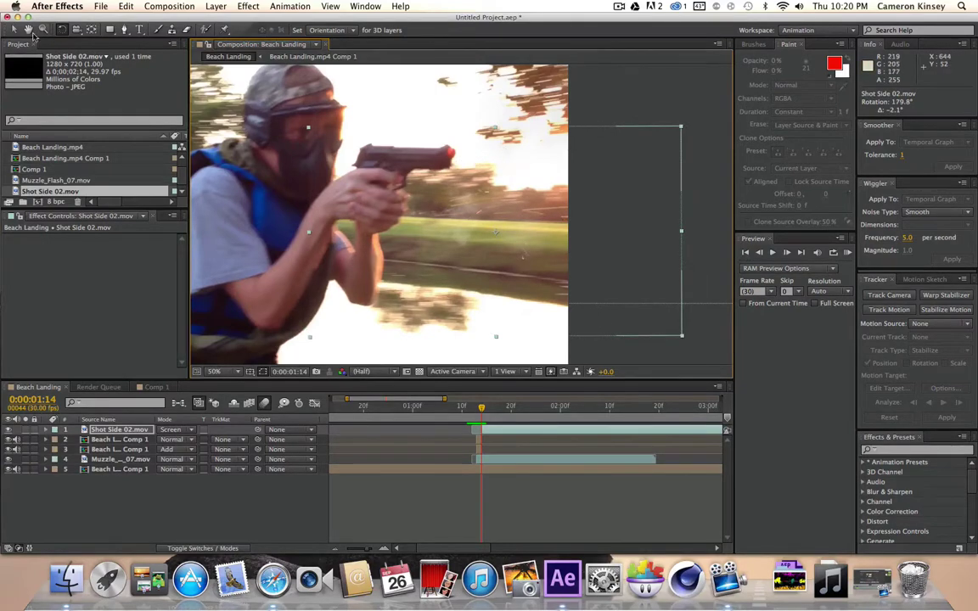
# Step: Try different positions for the Shot Side 02.mov layer, placing it at about 1546, 554
pyautogui.click(14, 29)
pyautogui.moveTo(553, 295); pyautogui.dragTo(598, 247)
pyautogui.moveTo(545, 275)
pyautogui.mouseDown()
pyautogui.moveTo(594, 218)
pyautogui.moveTo(585, 257)
pyautogui.moveTo(461, 280)
pyautogui.moveTo(528, 284)
pyautogui.mouseUp()
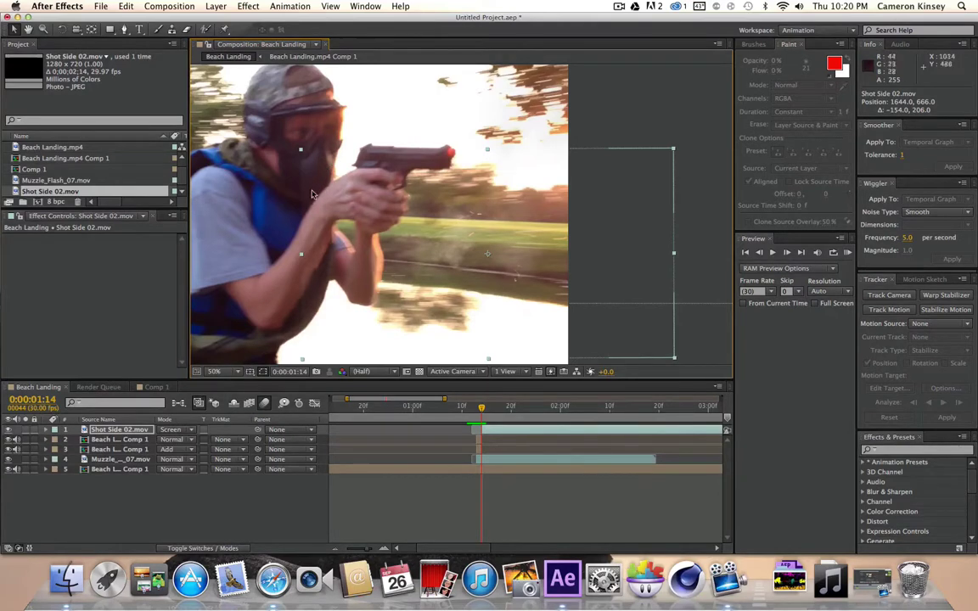
pyautogui.moveTo(437, 259); pyautogui.dragTo(408, 226)
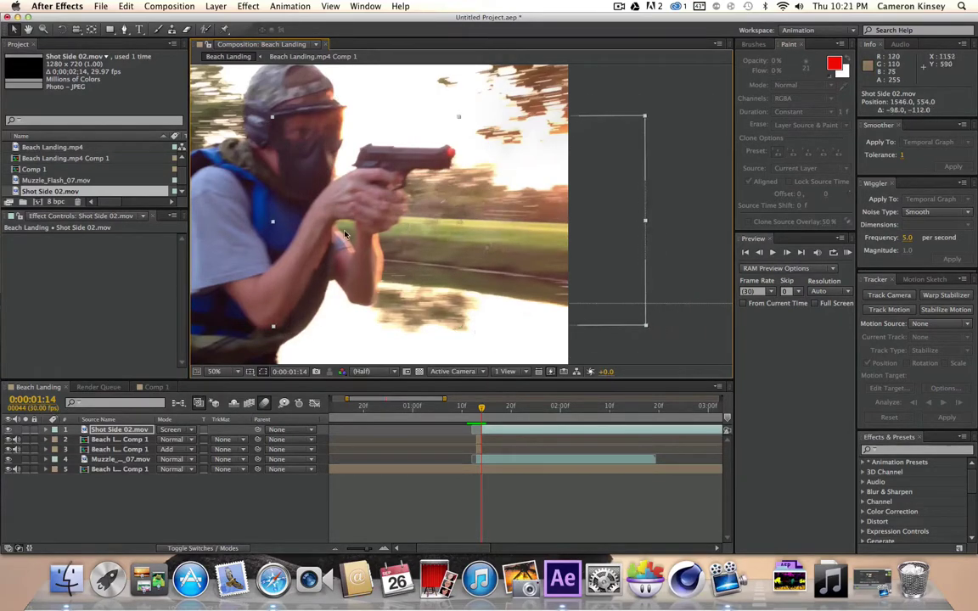
# Step: Apply the Levels color correction effect to the Shot Side 02.mov layer and set its gamma to about 0.72
pyautogui.click(215, 6)
pyautogui.moveTo(248, 6)
pyautogui.moveTo(276, 106)
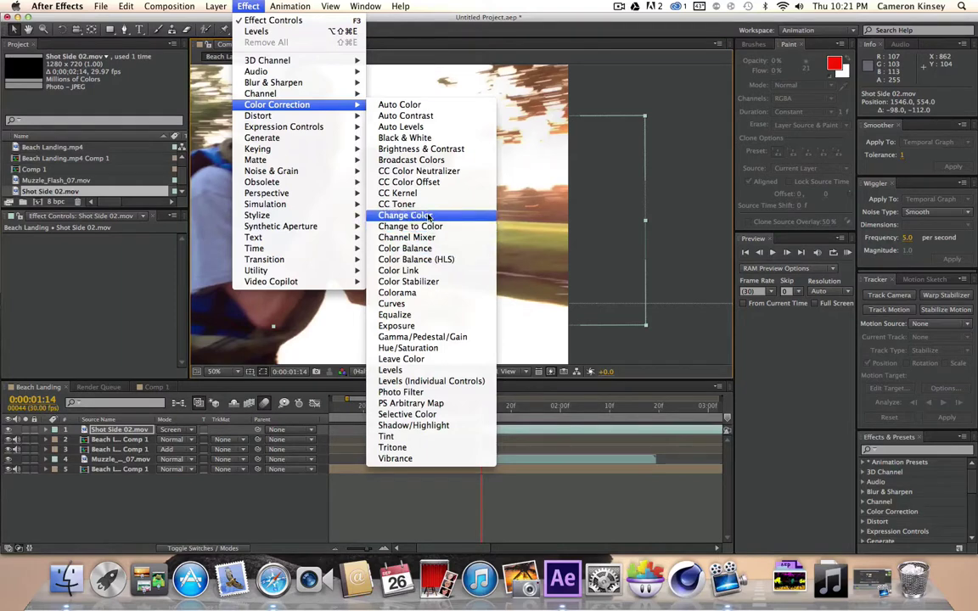
pyautogui.click(405, 372)
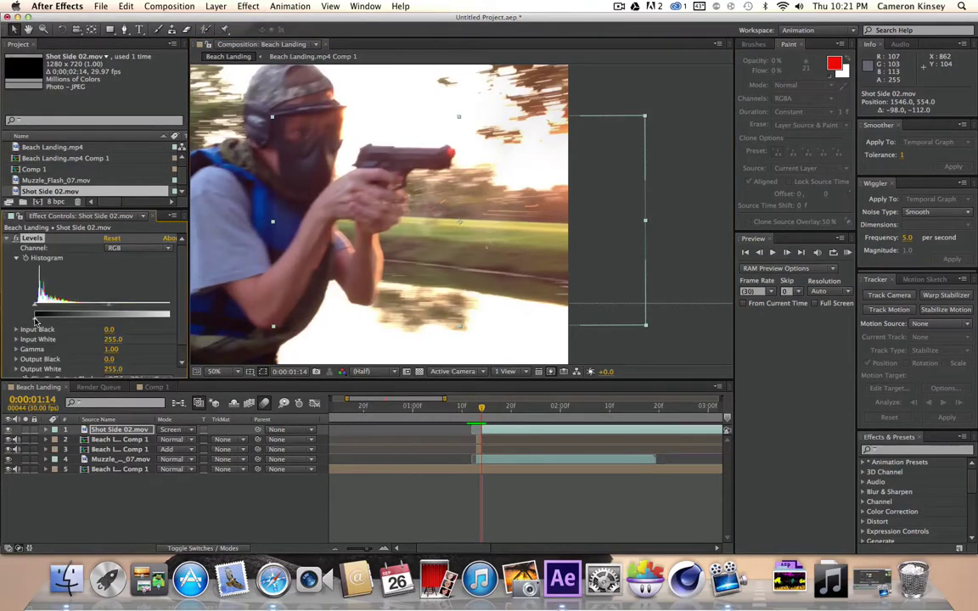
pyautogui.moveTo(36, 319); pyautogui.dragTo(28, 317)
pyautogui.moveTo(101, 306)
pyautogui.mouseDown()
pyautogui.moveTo(85, 306)
pyautogui.moveTo(110, 306)
pyautogui.mouseUp()
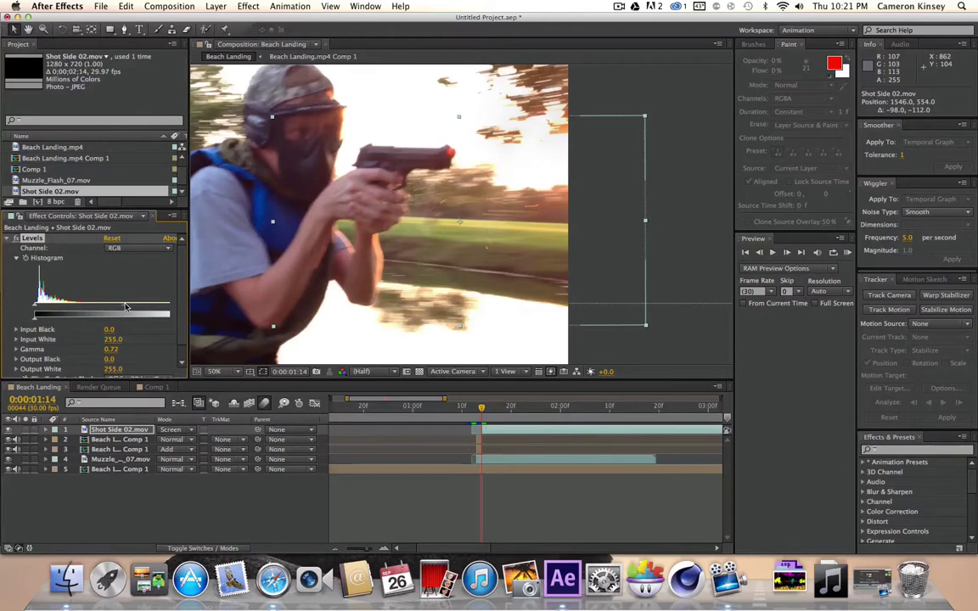
# Step: Position the Shot Side 02.mov layer at about 1952, 322, starting at 0:00:01:13, and check it against the muzzle flash in the whole frame
pyautogui.moveTo(343, 293); pyautogui.dragTo(457, 205)
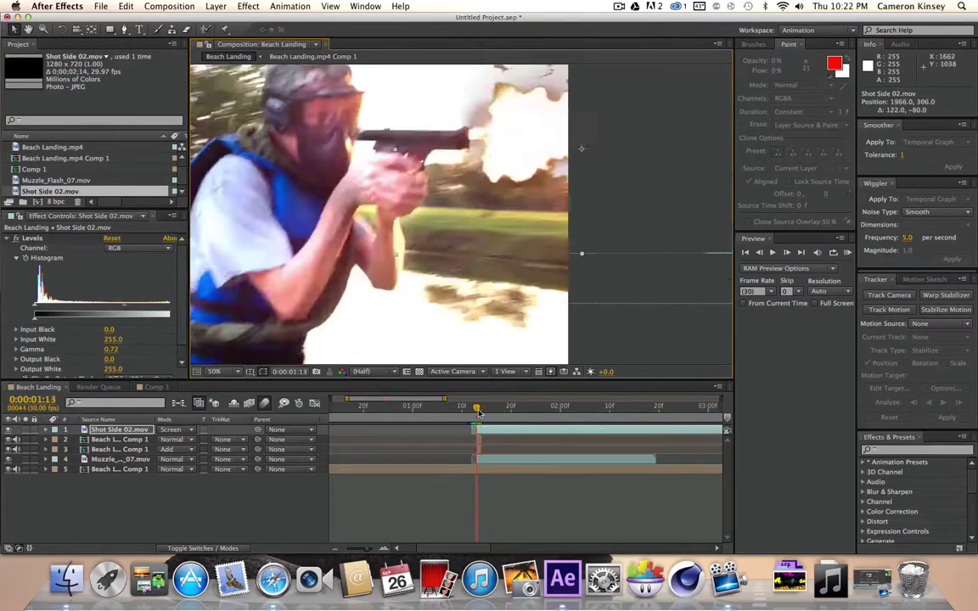
pyautogui.moveTo(476, 414); pyautogui.dragTo(480, 411)
pyautogui.moveTo(485, 157)
pyautogui.mouseDown()
pyautogui.moveTo(481, 185)
pyautogui.moveTo(480, 177)
pyautogui.mouseUp()
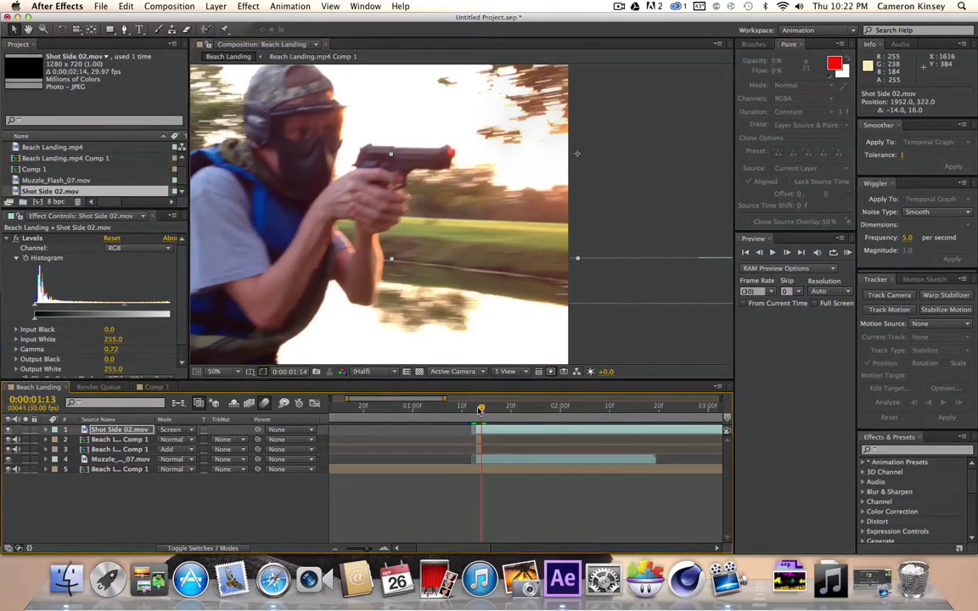
pyautogui.moveTo(478, 410); pyautogui.dragTo(476, 409)
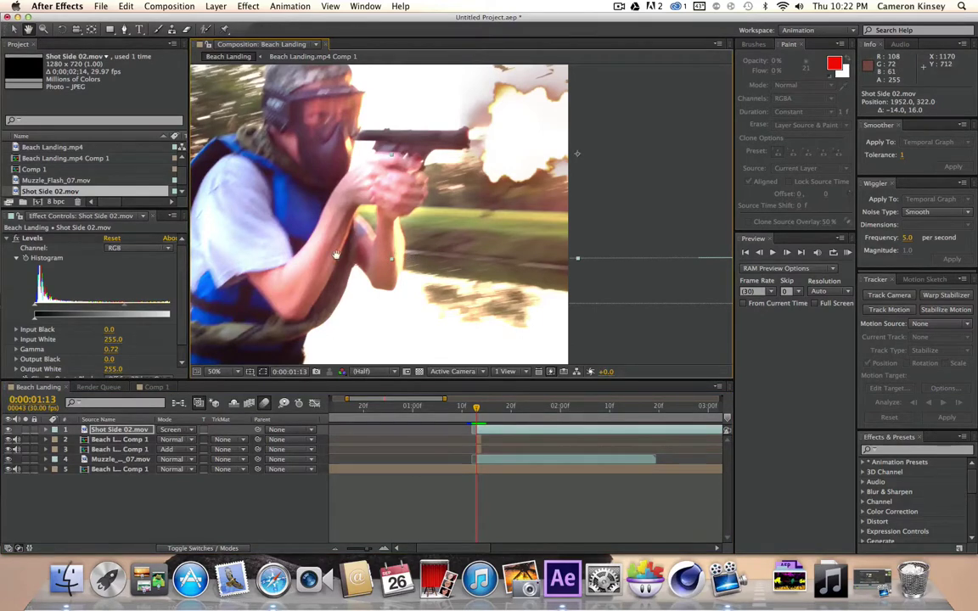
pyautogui.moveTo(308, 262); pyautogui.dragTo(456, 268)
pyautogui.press(',')
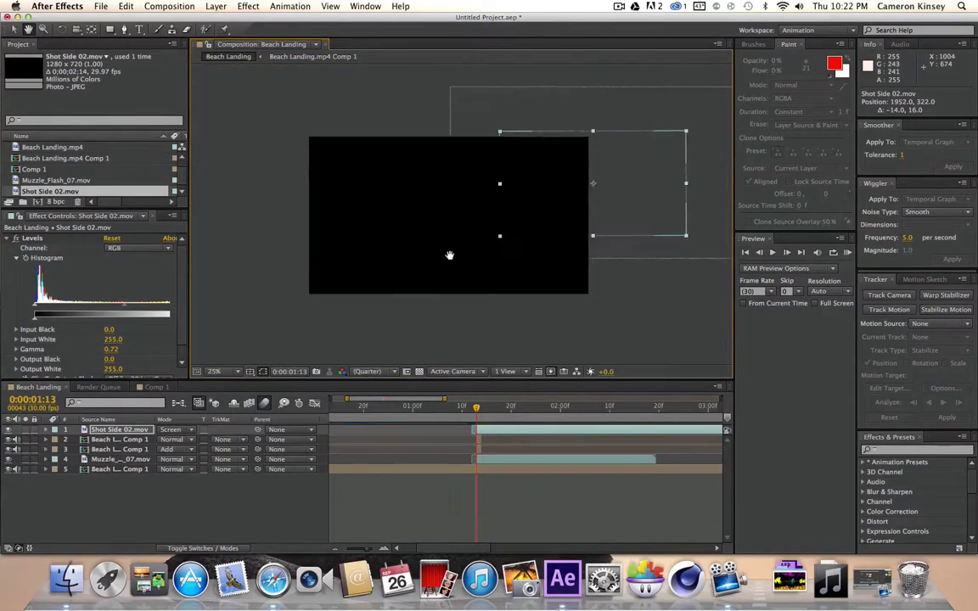
pyautogui.scroll(1, 450, 258)
pyautogui.scroll(-2, 450, 255)
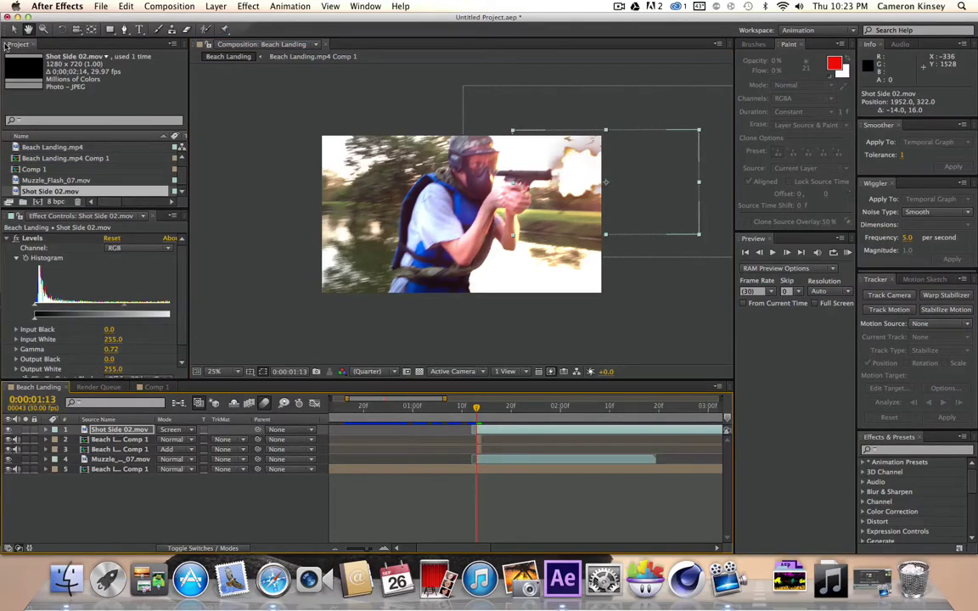
pyautogui.rightClick(85, 169)
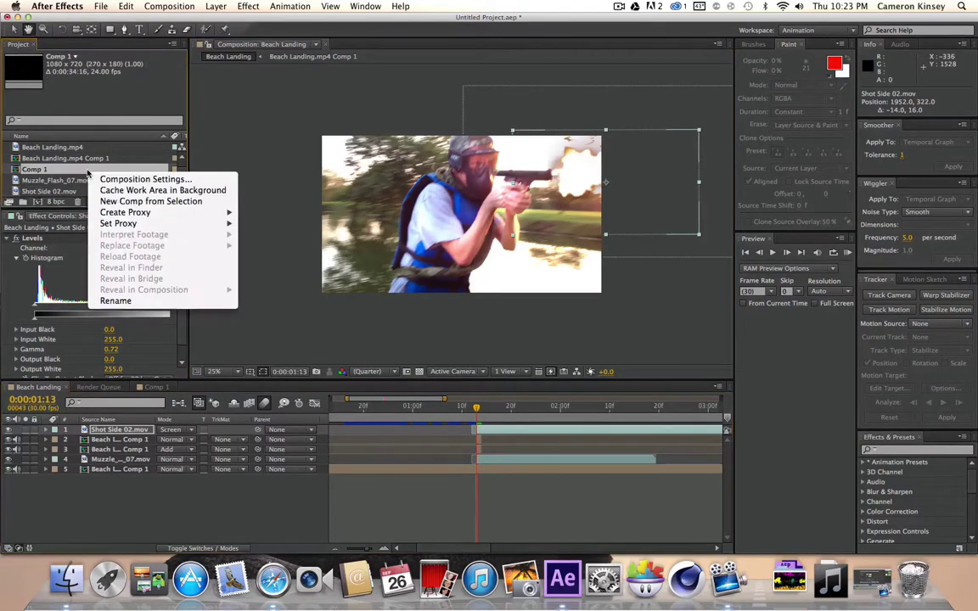
pyautogui.click(94, 141)
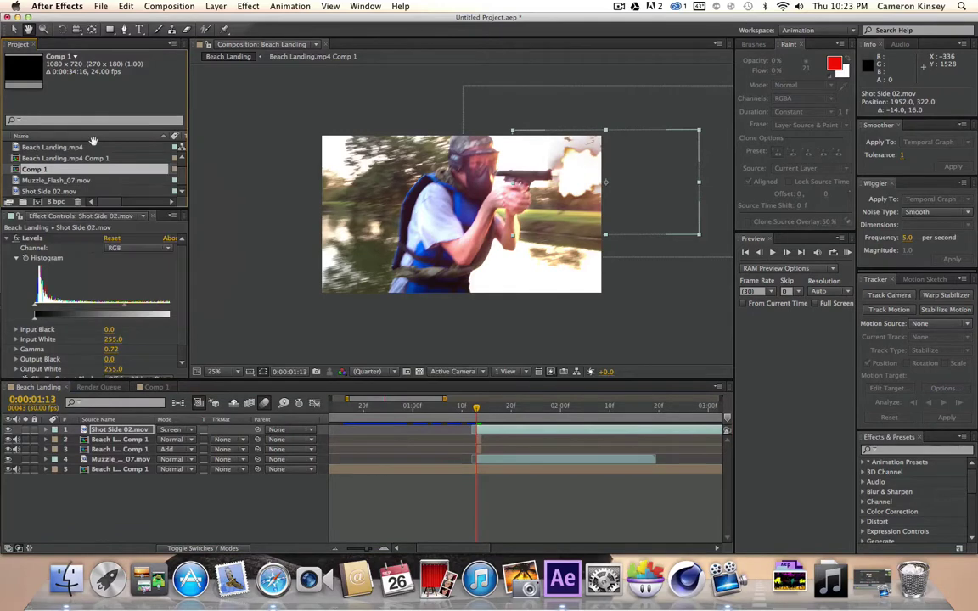
pyautogui.rightClick(93, 143)
pyautogui.click(53, 135)
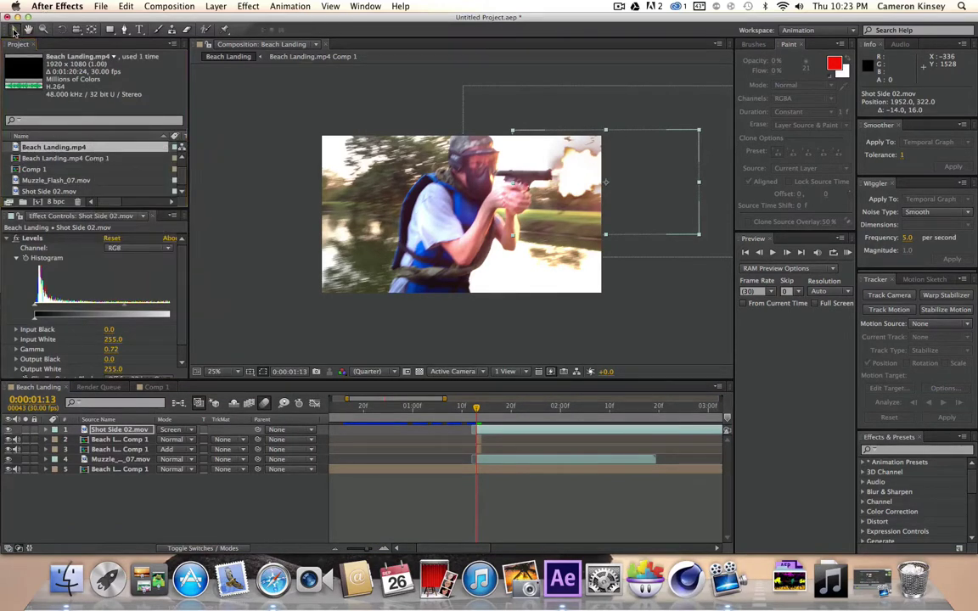
pyautogui.rightClick(54, 142)
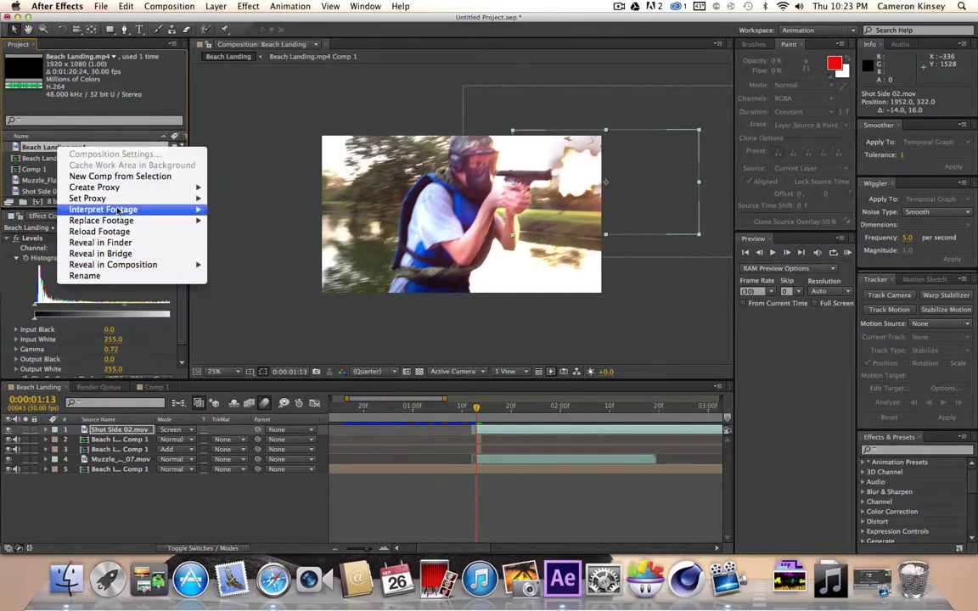
pyautogui.click(48, 138)
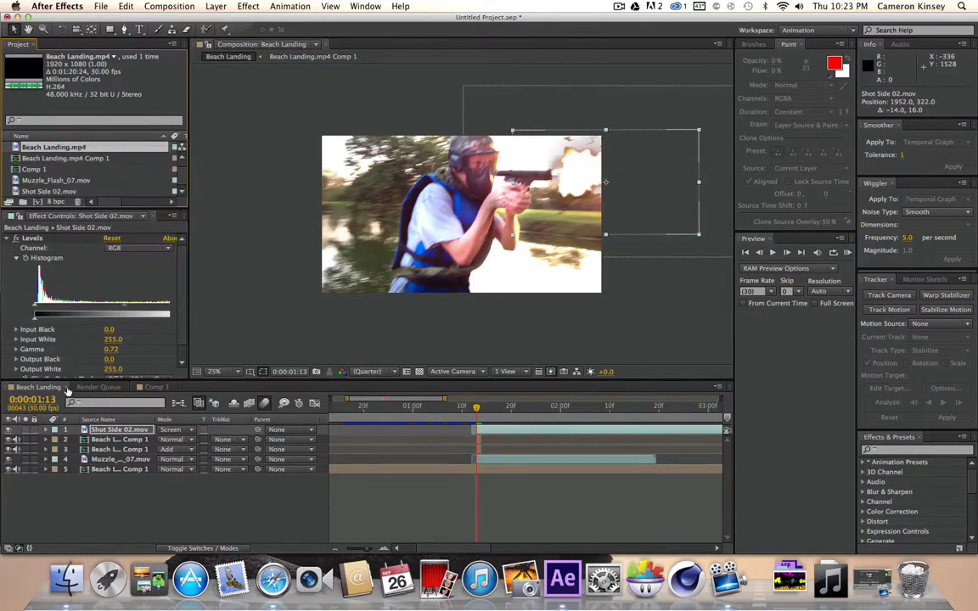
# Step: Switch to Finder, go back up to the folder holding the effects collections, and open Action_Essentials_720p_D2-B
pyautogui.click(66, 580)
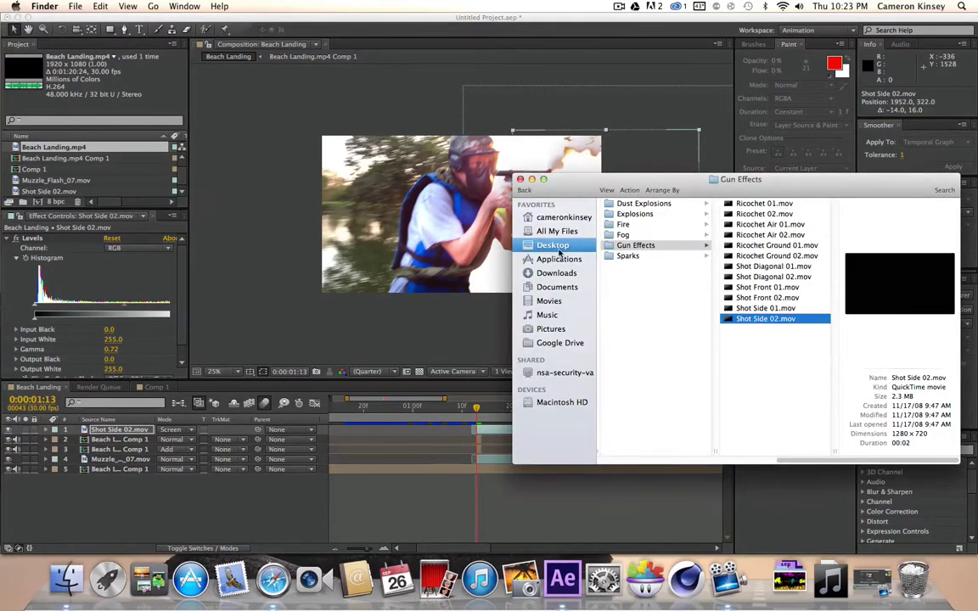
pyautogui.moveTo(571, 183); pyautogui.dragTo(488, 176)
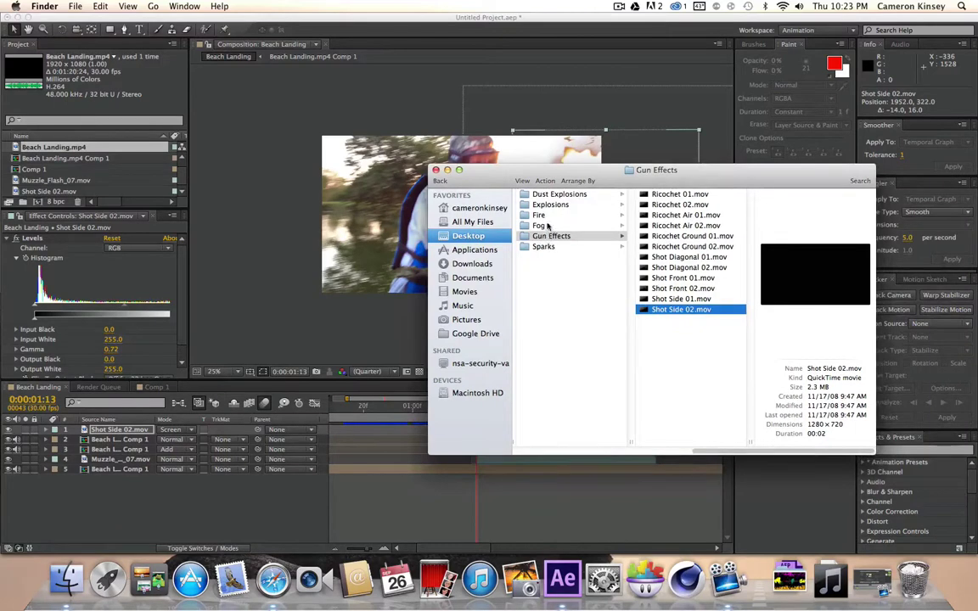
pyautogui.hscroll(-2, 685, 395)
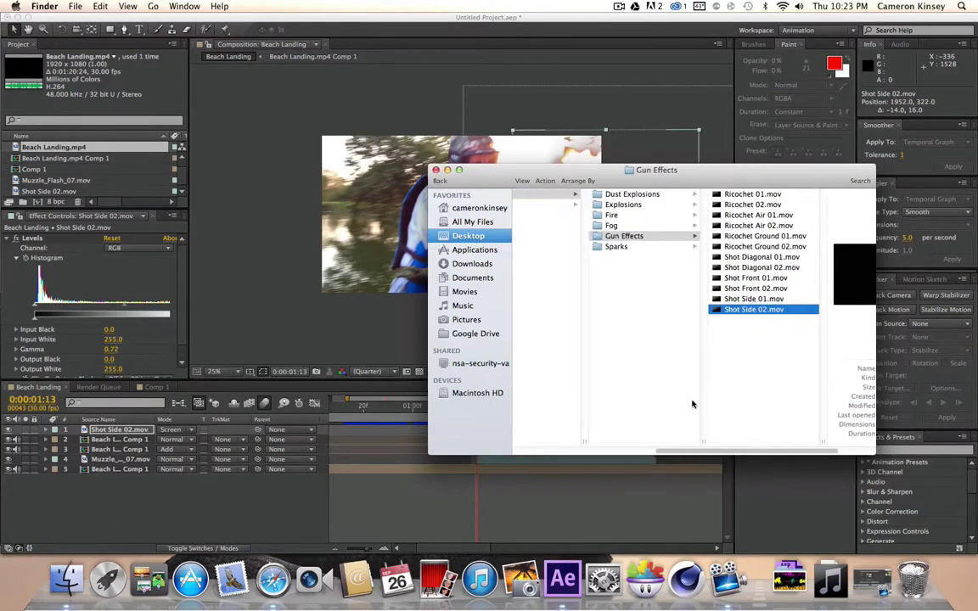
pyautogui.rightClick(701, 455)
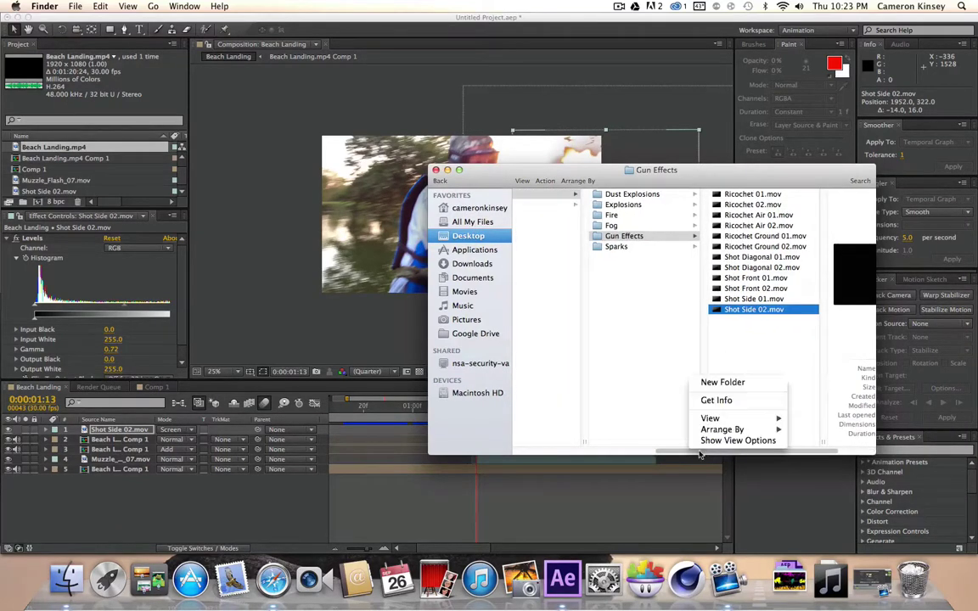
pyautogui.click(666, 452)
pyautogui.hscroll(-5, 628, 424)
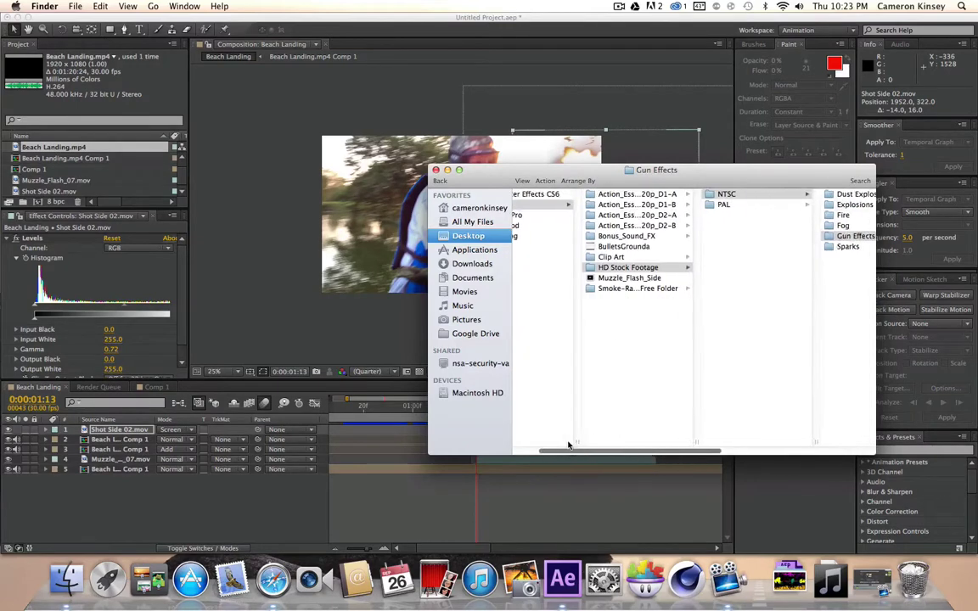
pyautogui.click(559, 258)
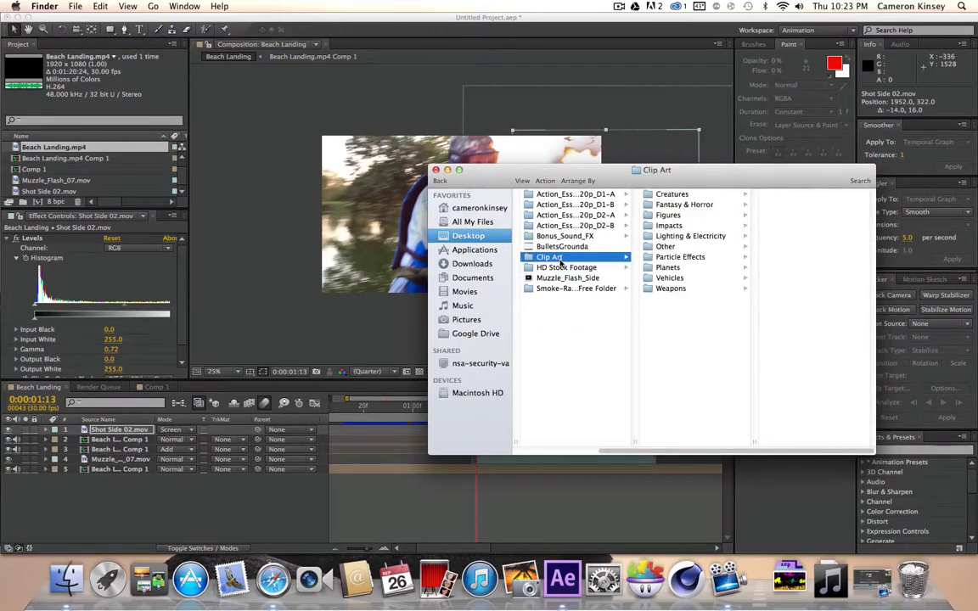
pyautogui.click(586, 215)
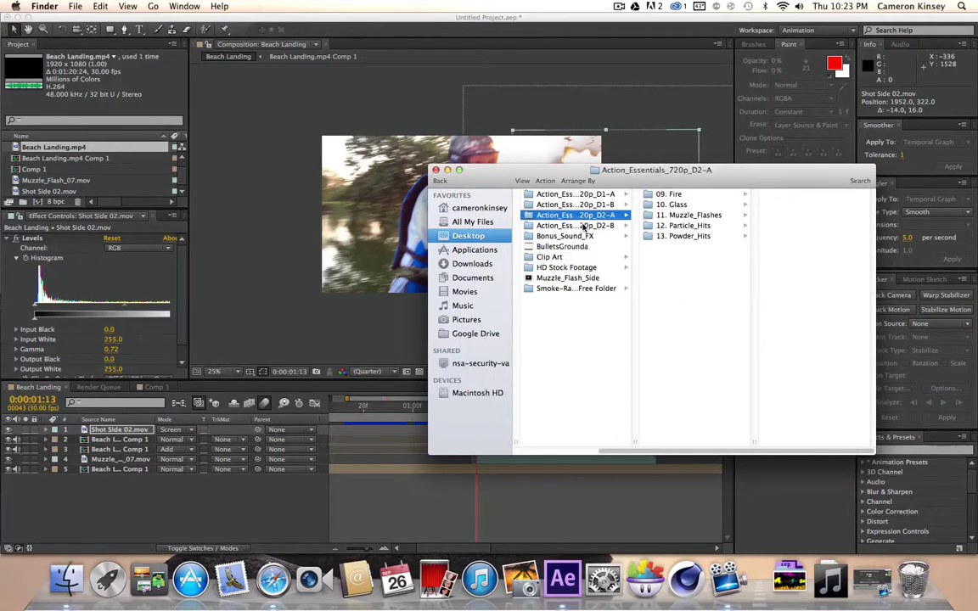
pyautogui.click(584, 226)
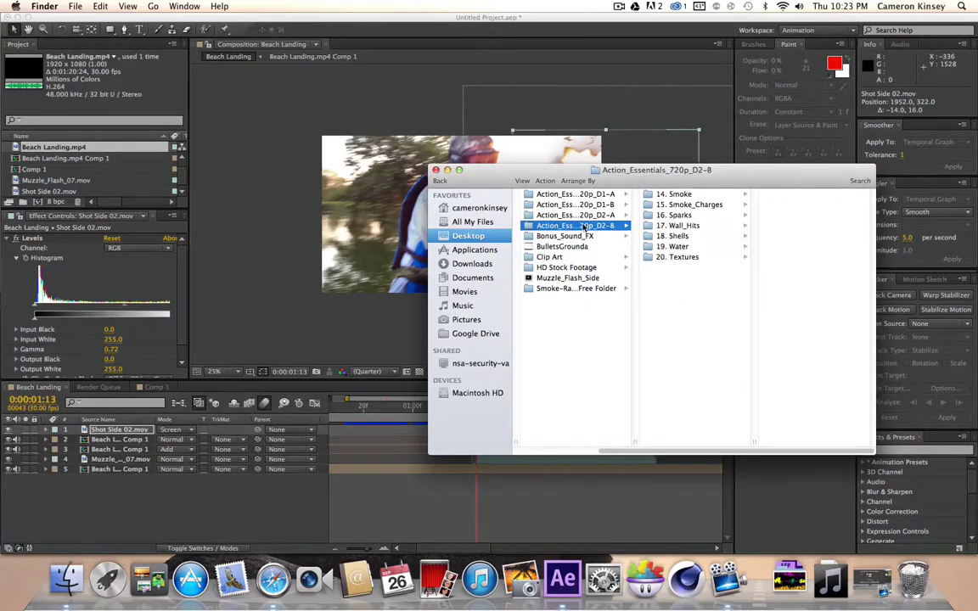
# Step: Preview 8mm_03.mov and 45Cal_03.mov in the 18. Shells folder and import 45Cal_03.mov into the After Effects project
pyautogui.click(683, 235)
pyautogui.click(812, 216)
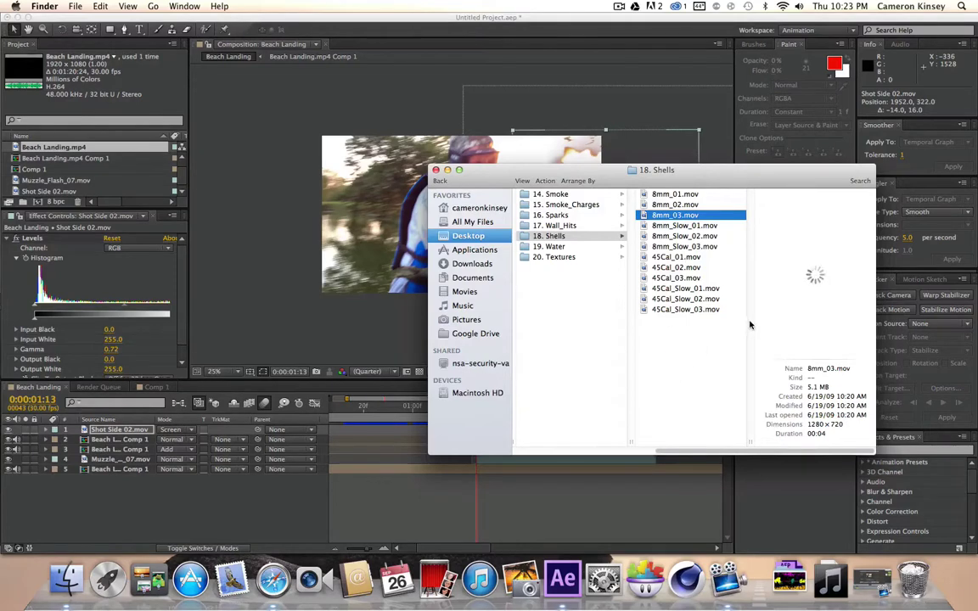
pyautogui.moveTo(821, 275)
pyautogui.click(655, 278)
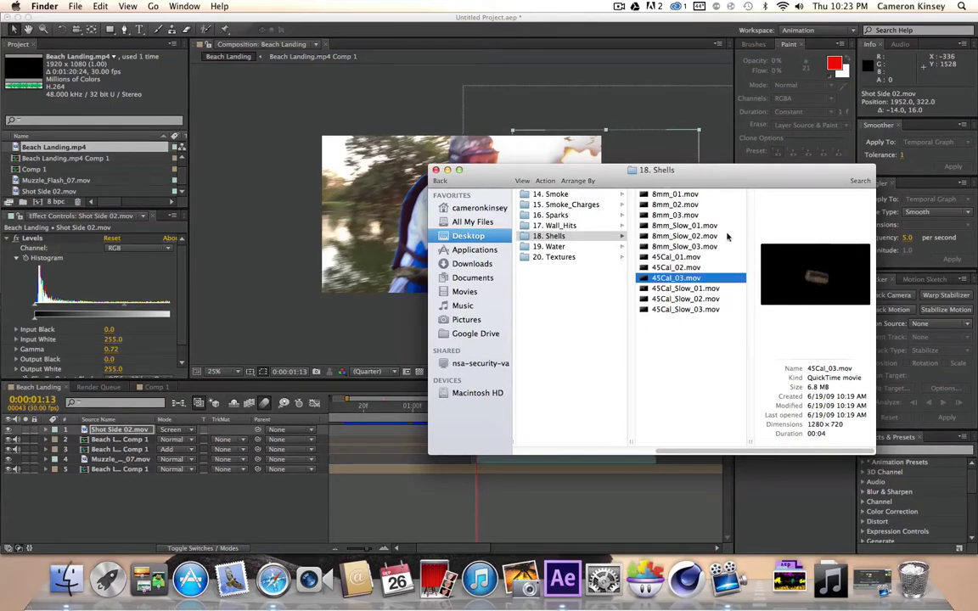
pyautogui.moveTo(731, 176); pyautogui.dragTo(821, 159)
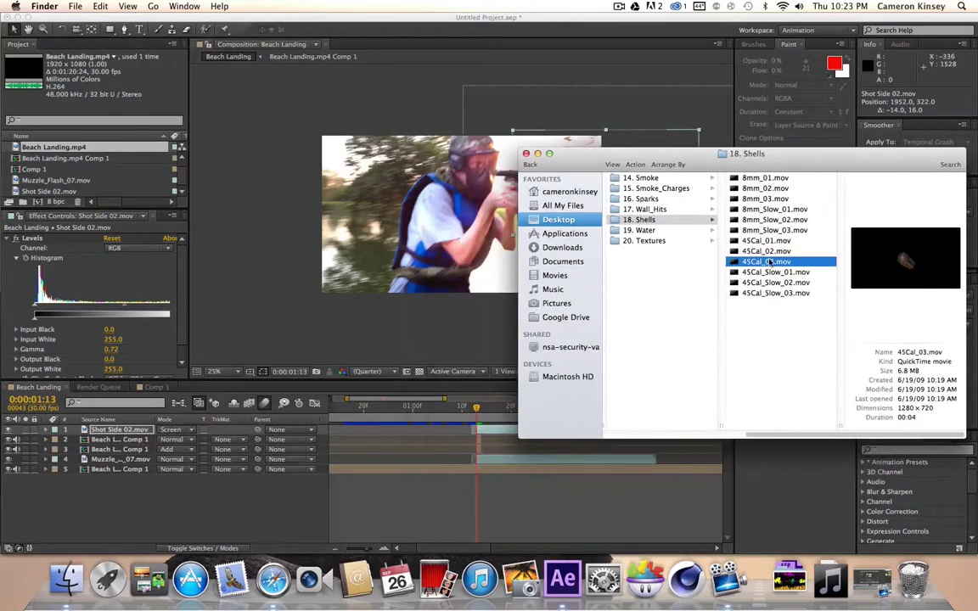
pyautogui.moveTo(720, 261); pyautogui.dragTo(69, 155)
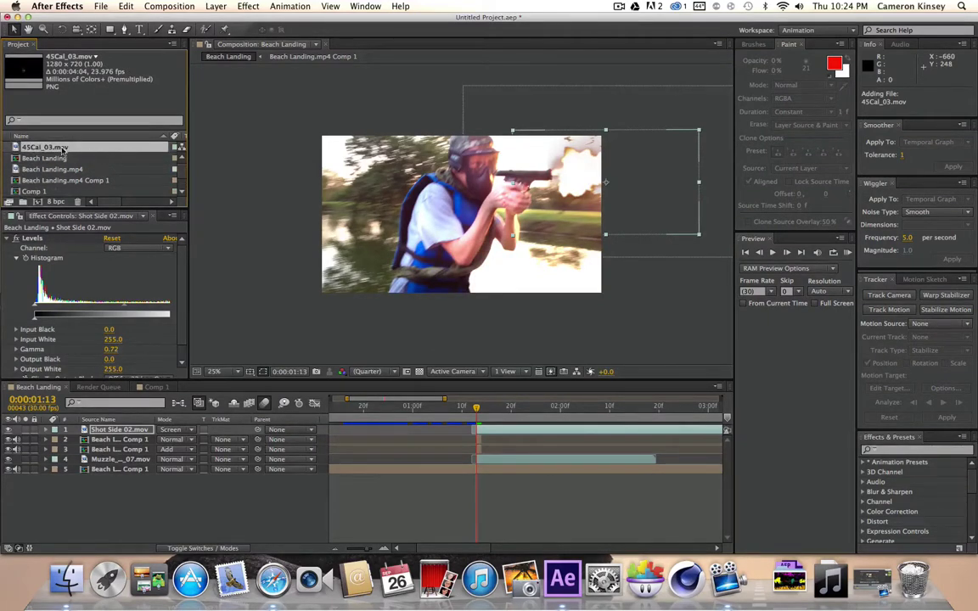
# Step: Add 45Cal_03.mov as the top layer at 0:00:01:13, scale it to about 18.2, 17.8%, and position it over the pistol's slide at about 1382, 240
pyautogui.moveTo(61, 148); pyautogui.dragTo(510, 224)
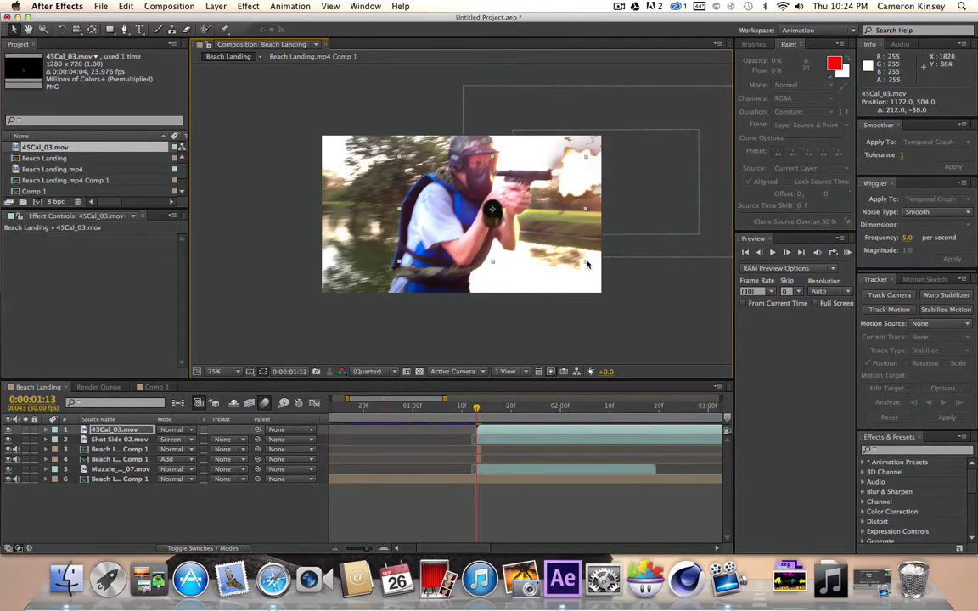
pyautogui.moveTo(585, 266); pyautogui.dragTo(526, 225)
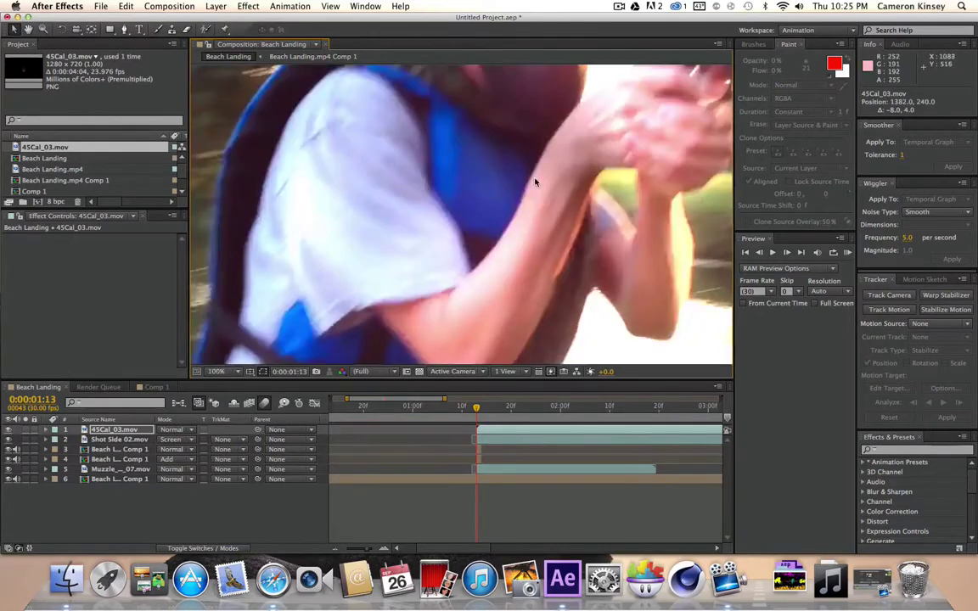
pyautogui.scroll(-2, 534, 179)
pyautogui.press('.')
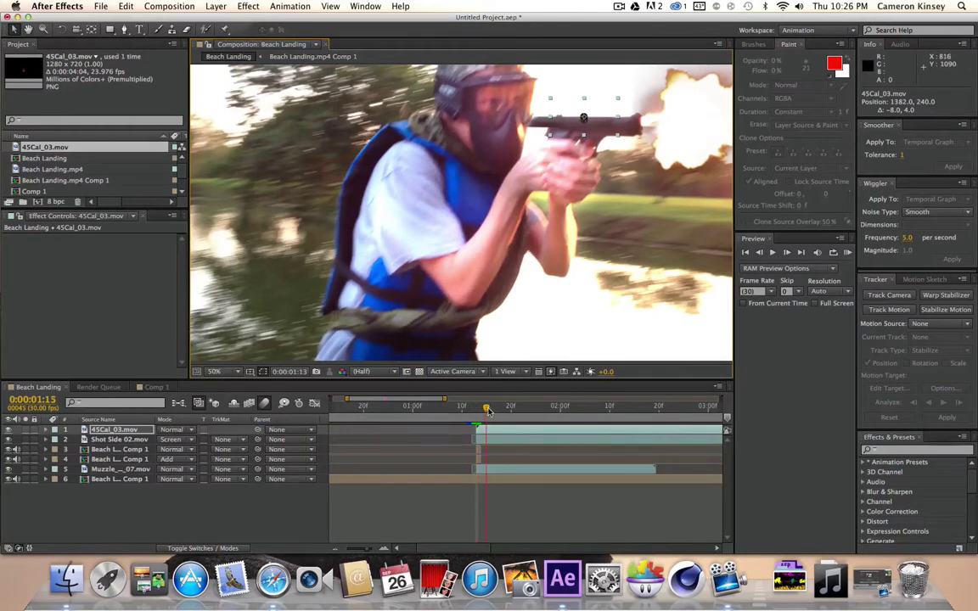
pyautogui.moveTo(485, 411); pyautogui.dragTo(488, 413)
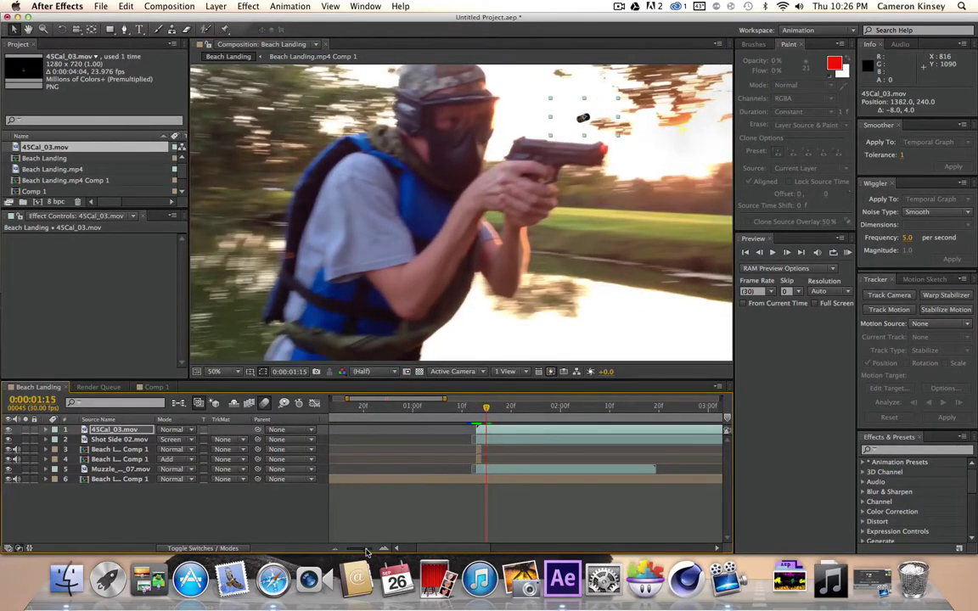
pyautogui.moveTo(366, 551); pyautogui.dragTo(368, 551)
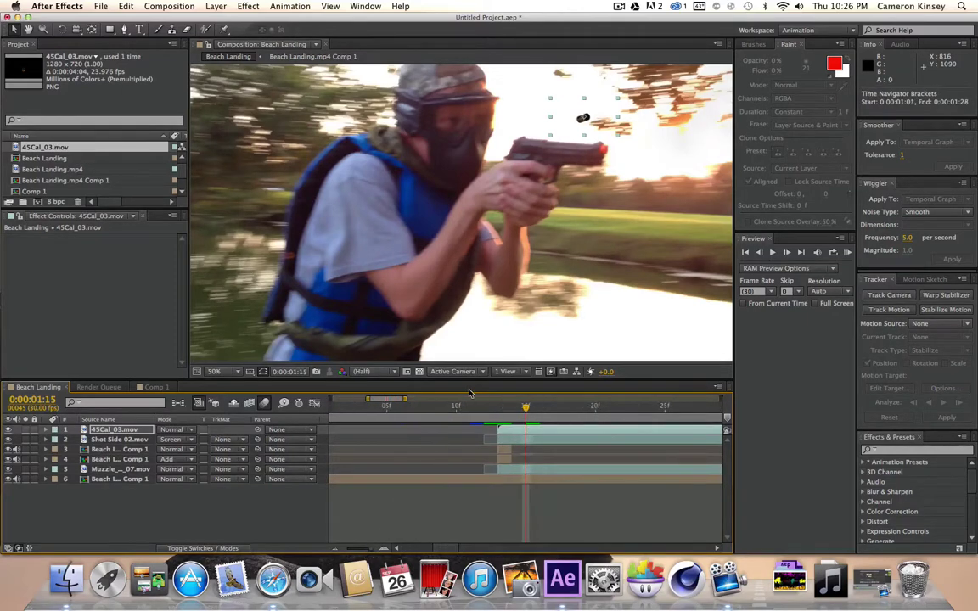
pyautogui.scroll(-2, 486, 242)
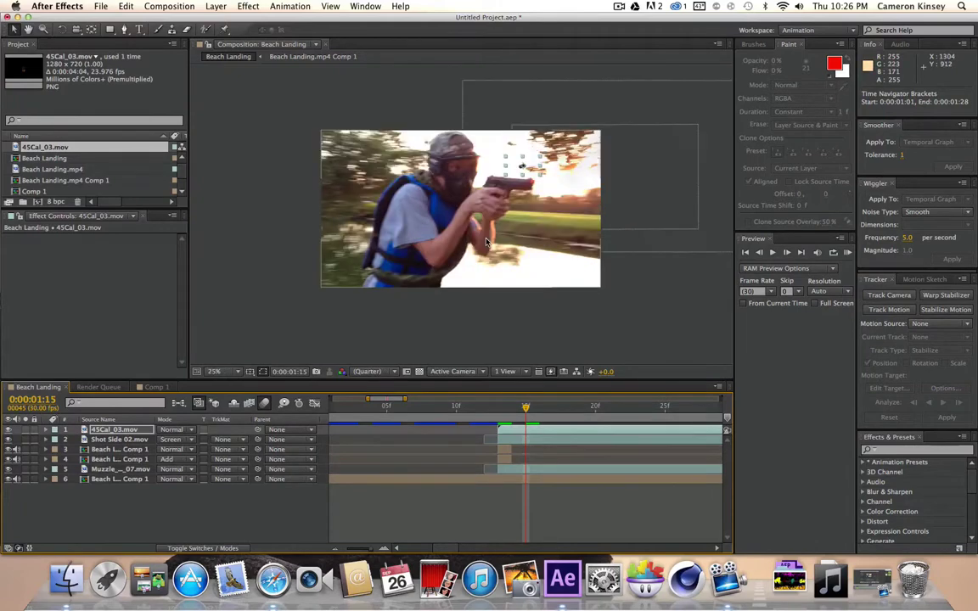
# Step: Start keyframing the Position of the 45Cal_03.mov layer at 0:00:01:13, where the casing leaves the pistol
pyautogui.click(498, 408)
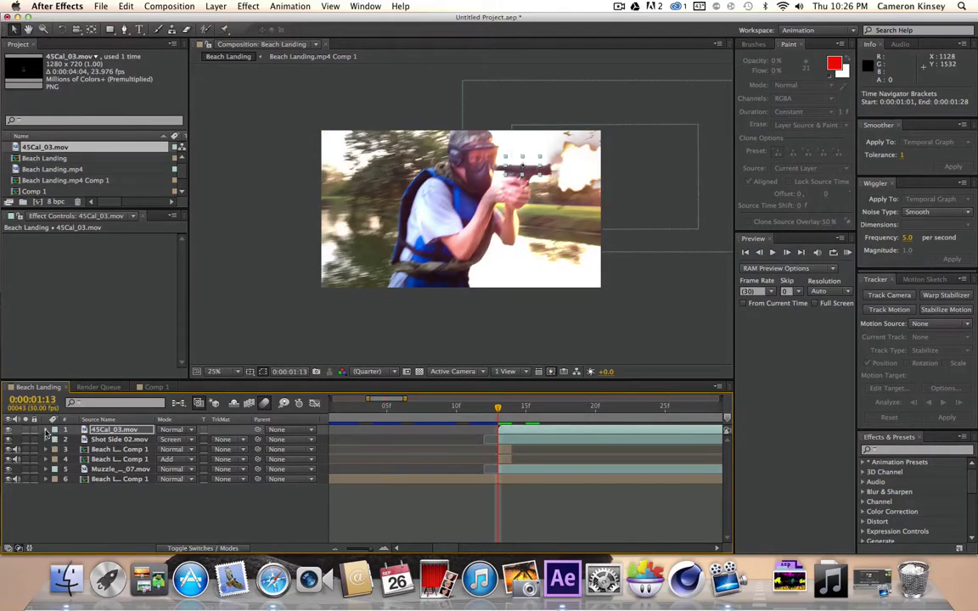
pyautogui.click(47, 430)
pyautogui.click(56, 442)
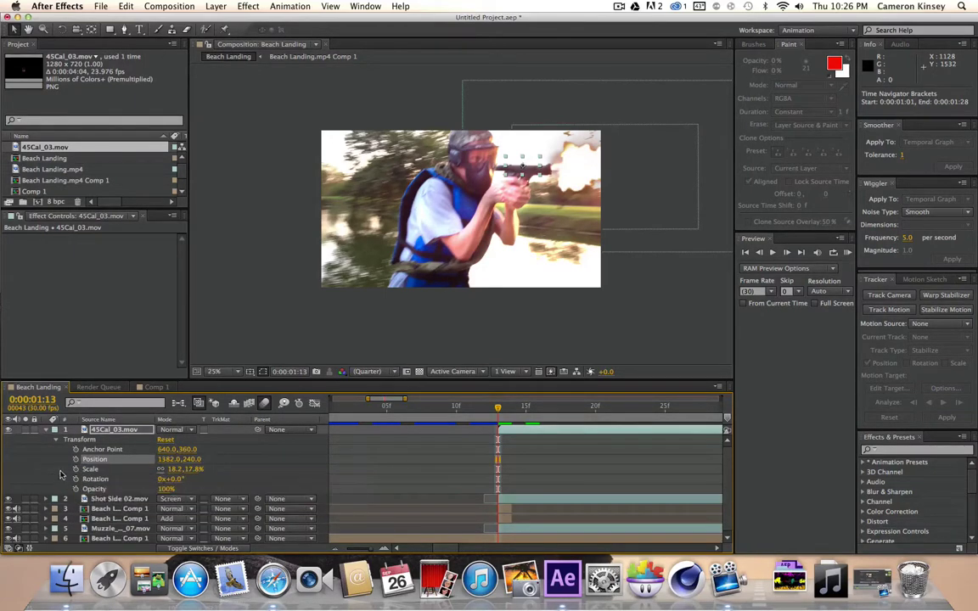
pyautogui.click(76, 460)
# Step: Keyframe the casing at 0:00:01:15 below the frame's lower-left corner, at about 206, 1268 with a scale of about 33.8%
pyautogui.moveTo(505, 410); pyautogui.dragTo(510, 411)
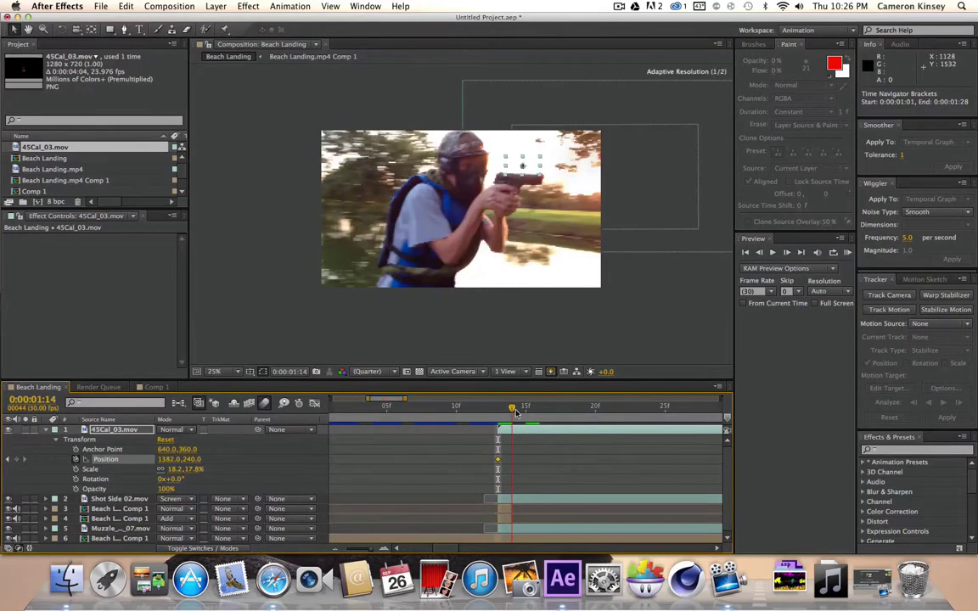
pyautogui.click(76, 469)
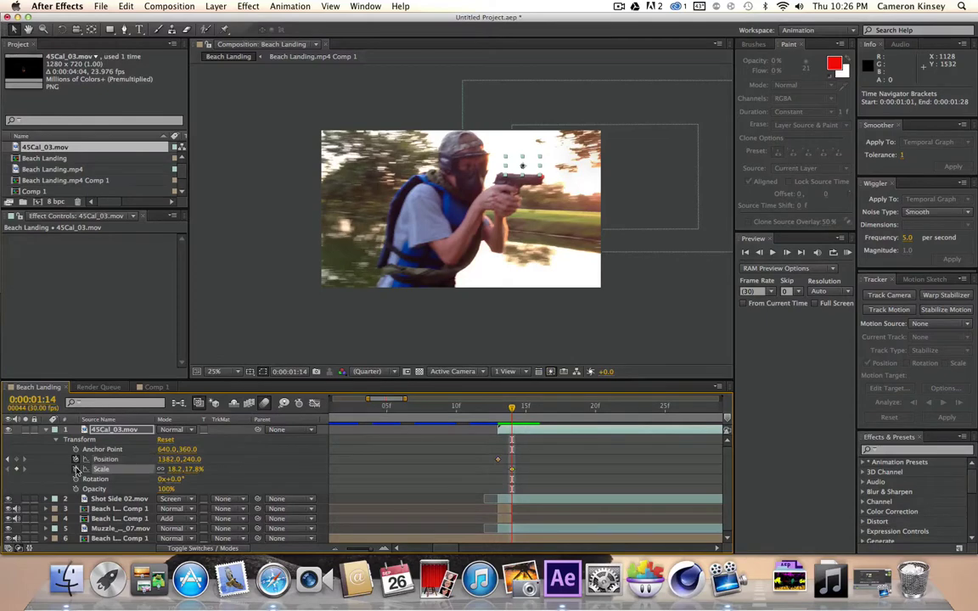
pyautogui.click(511, 469)
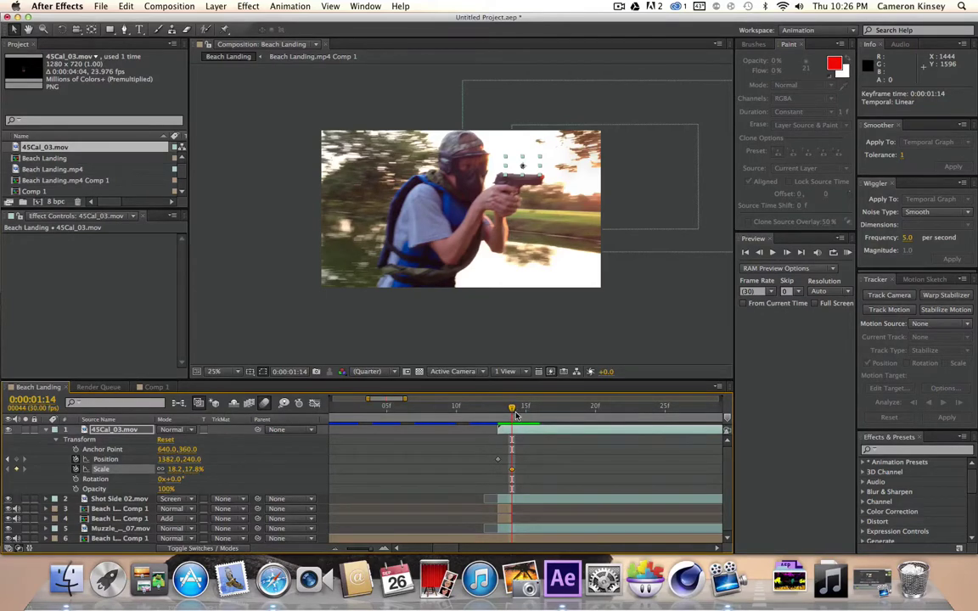
pyautogui.click(787, 252)
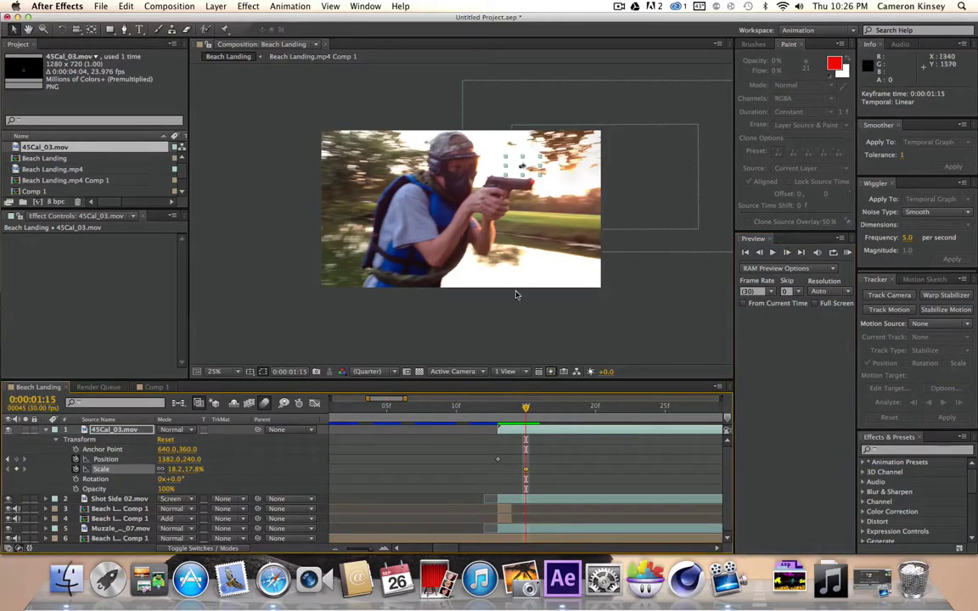
pyautogui.moveTo(532, 171); pyautogui.dragTo(382, 339)
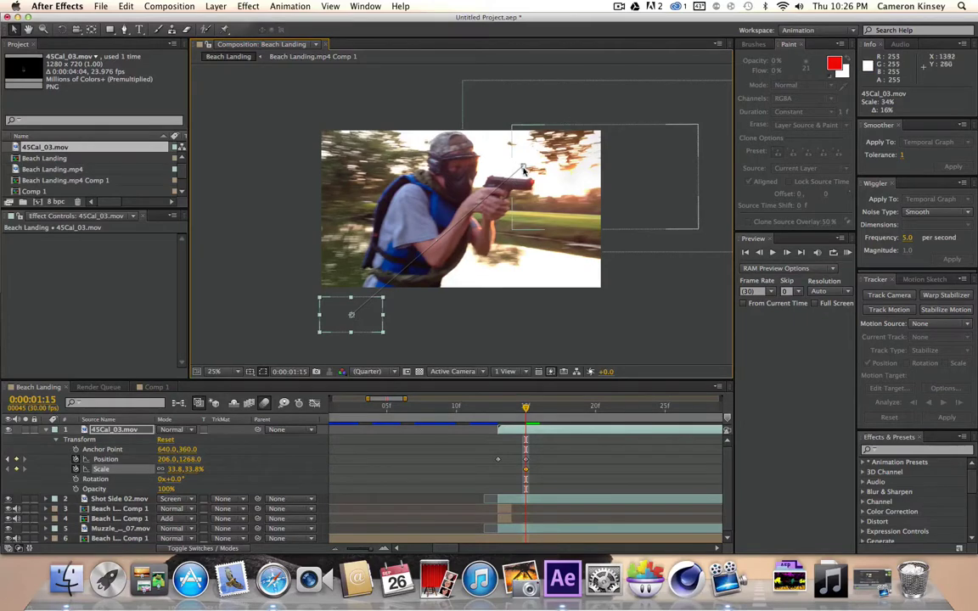
# Step: Undo the accidental shift of the background layer and bend the casing's motion path into an arc over the shooter's shoulder
pyautogui.moveTo(393, 217); pyautogui.dragTo(389, 216)
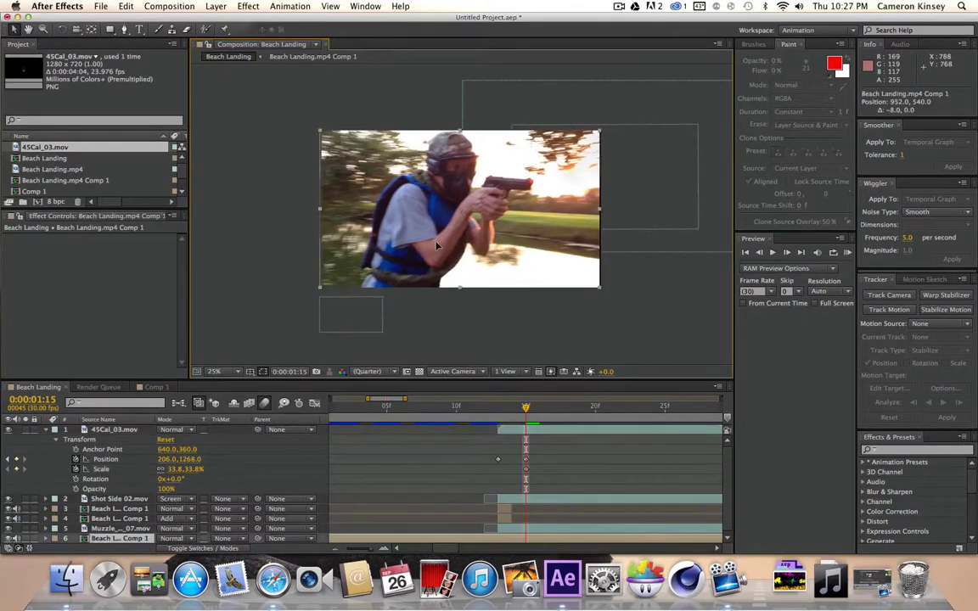
pyautogui.press('super+z')
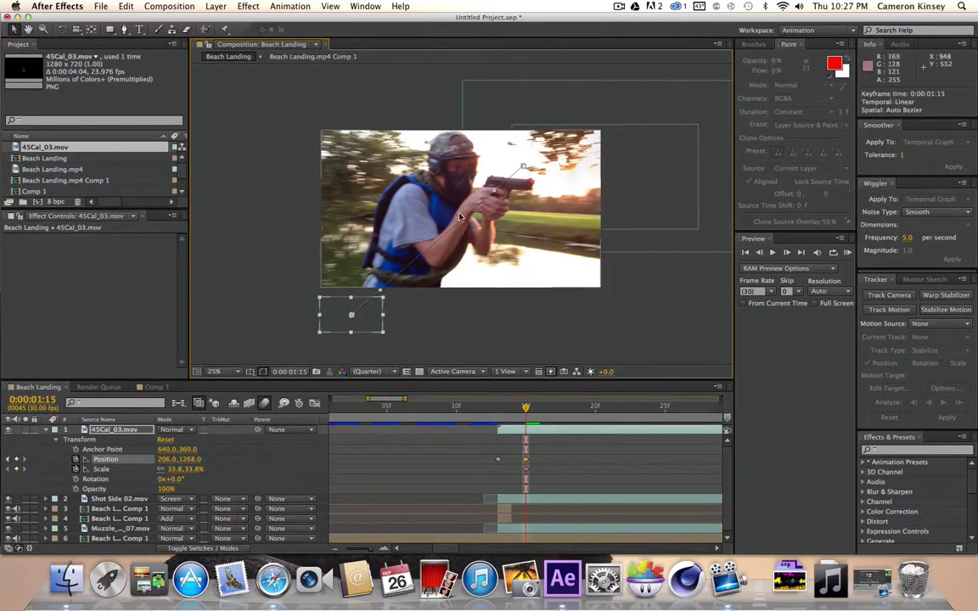
pyautogui.moveTo(491, 190); pyautogui.dragTo(372, 187)
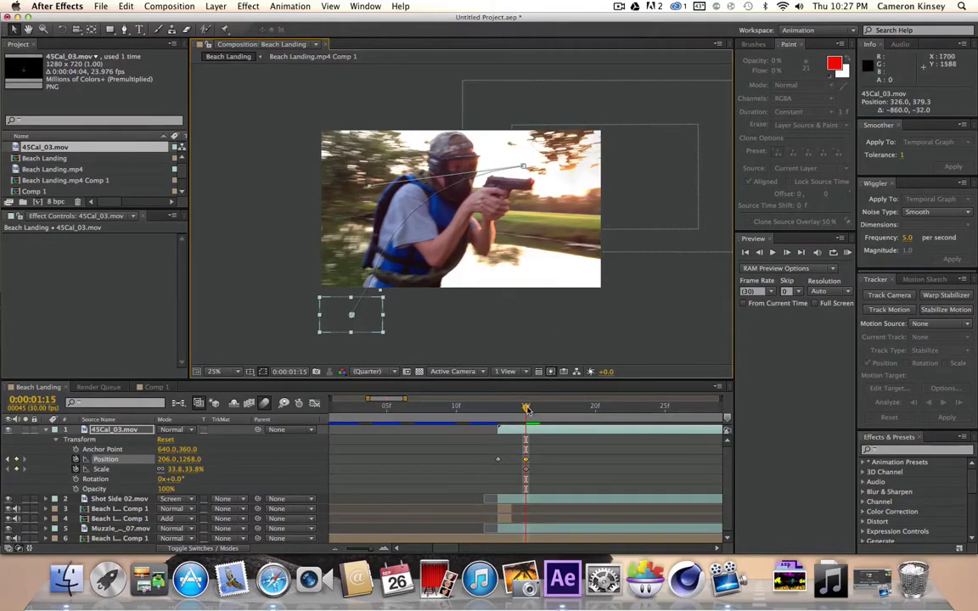
# Step: Play back the casing's ejection from just before the shot, around 0:00:01:12
pyautogui.moveTo(526, 409); pyautogui.dragTo(498, 409)
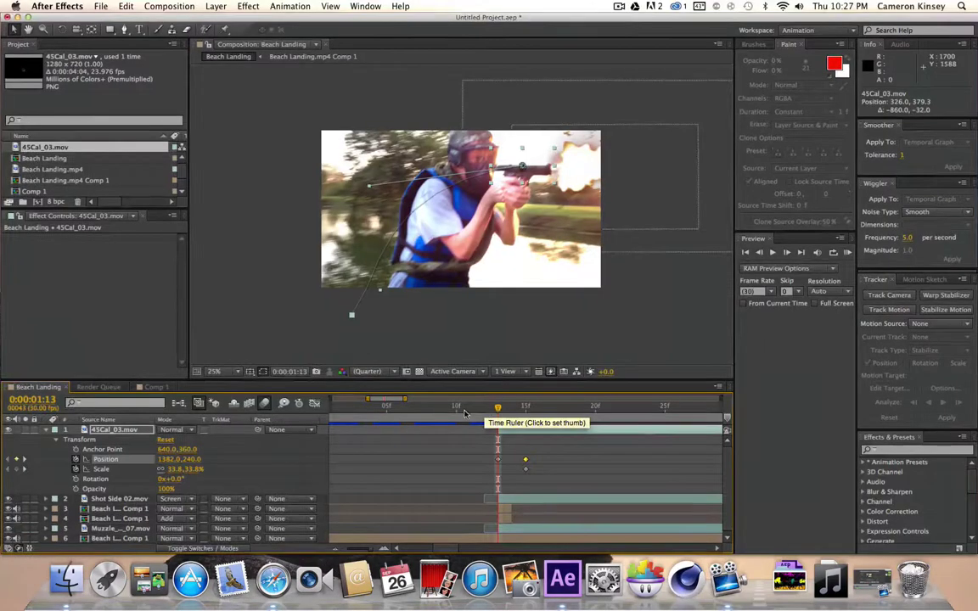
pyautogui.click(471, 415)
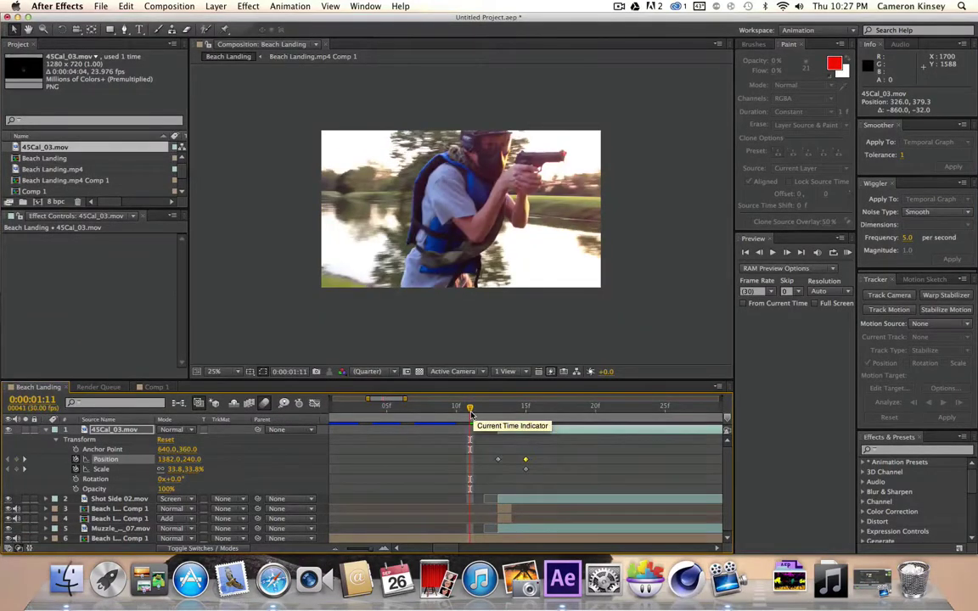
pyautogui.press('pagedown')
pyautogui.press('space')
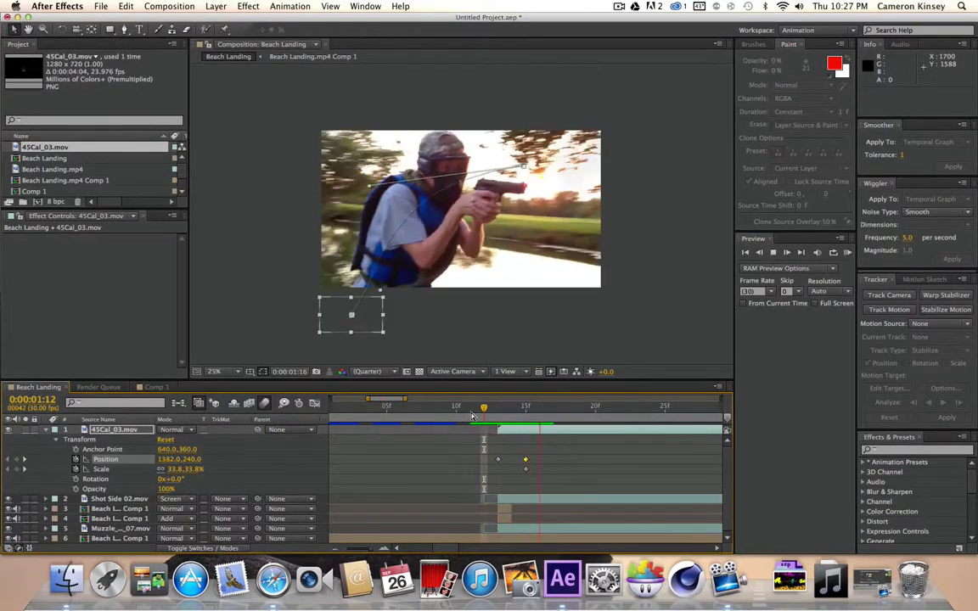
pyautogui.press('space')
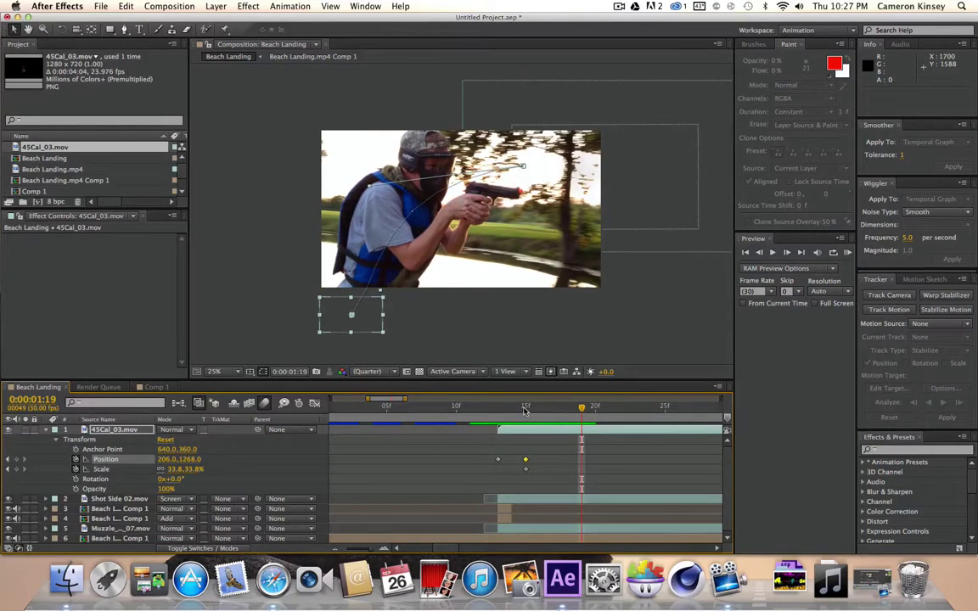
# Step: Collapse the casing layer's properties, select the base footage layer, and preview the ejection again without the path overlay
pyautogui.moveTo(524, 410); pyautogui.dragTo(503, 411)
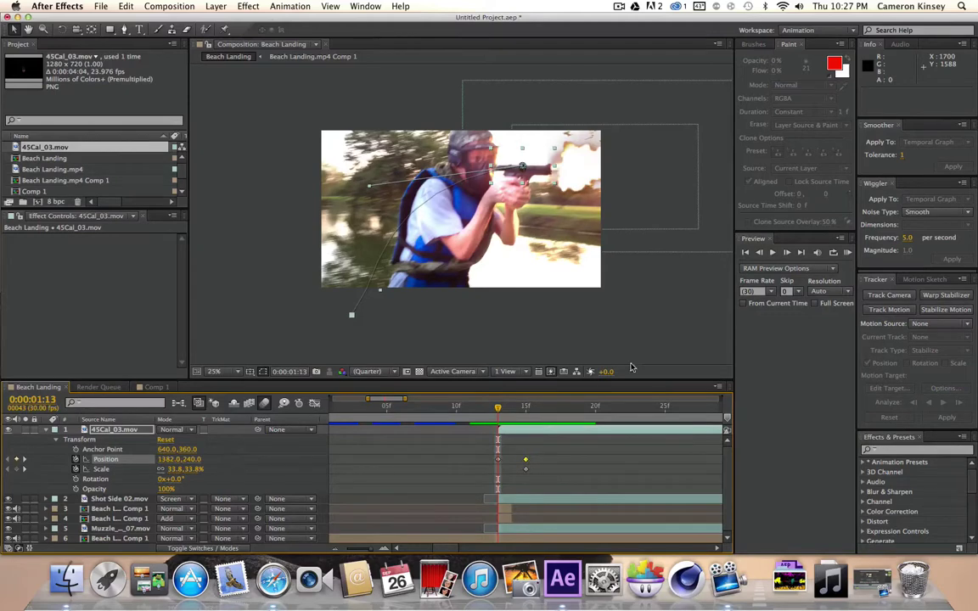
pyautogui.click(49, 430)
pyautogui.click(119, 479)
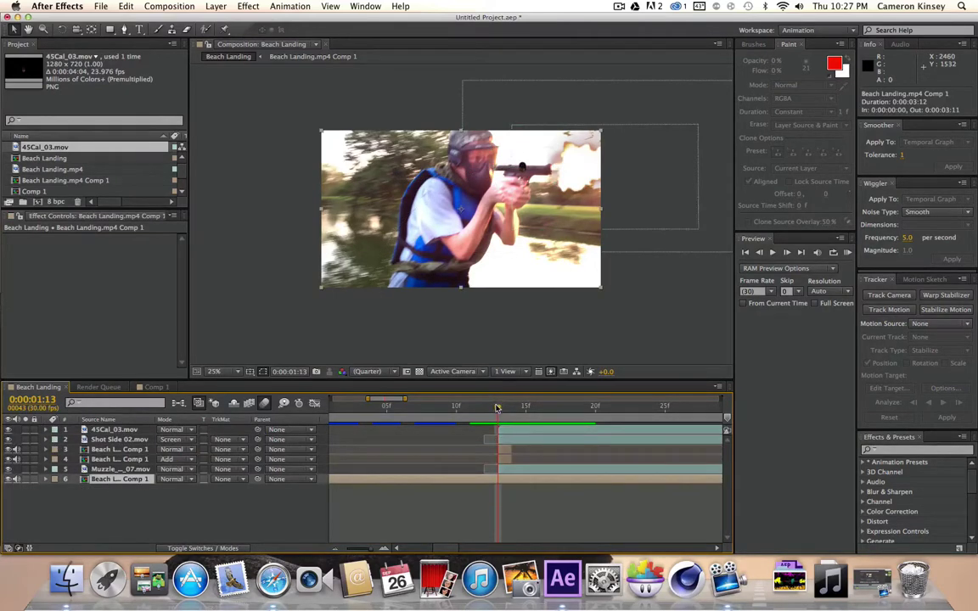
pyautogui.moveTo(498, 408); pyautogui.dragTo(486, 409)
pyautogui.press('space')
pyautogui.press('space')
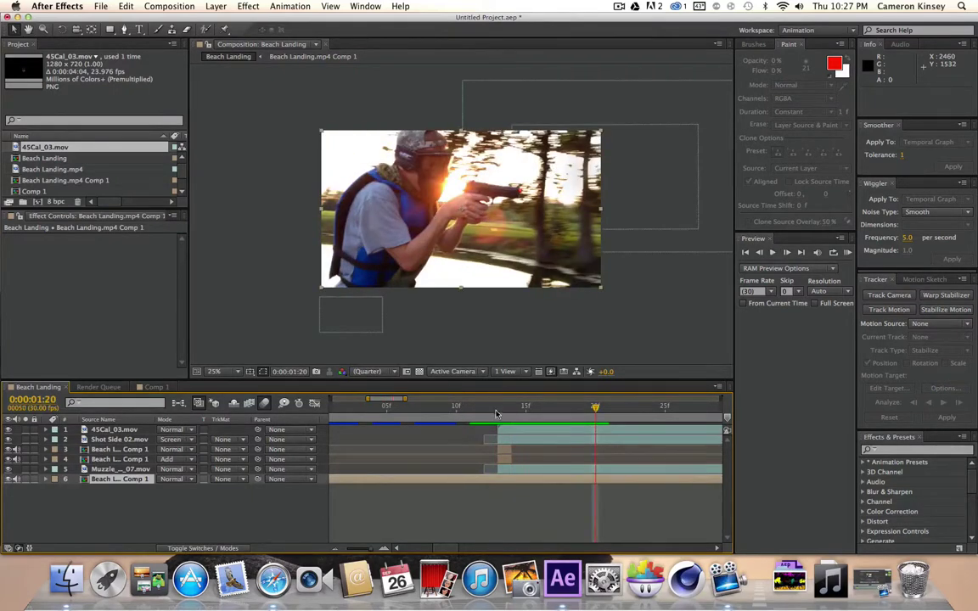
pyautogui.click(773, 253)
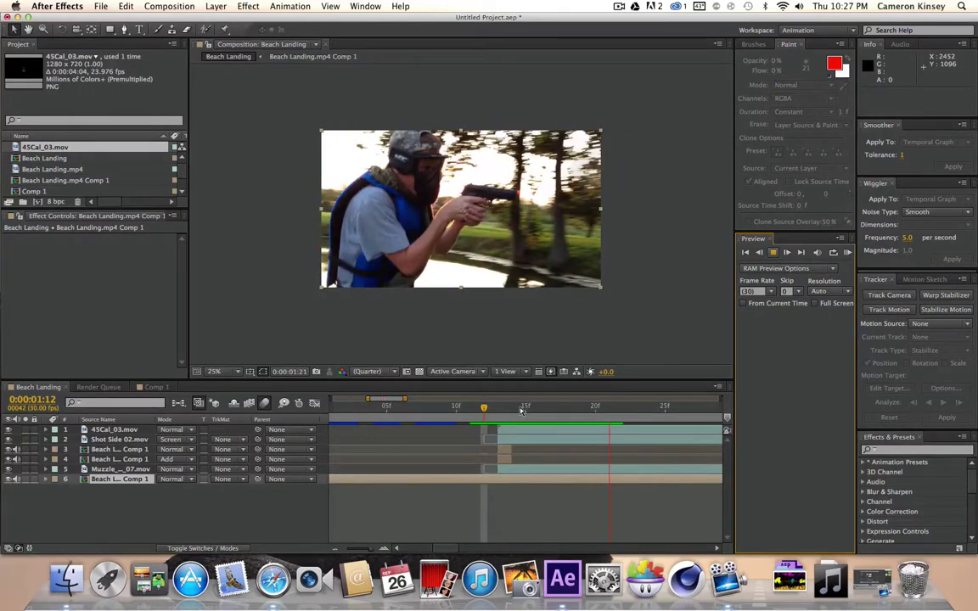
# Step: Move the casing's ending Position and Scale keyframes to 0:00:01:17 and preview the slower ejection from 0:00:01:10
pyautogui.click(497, 411)
pyautogui.click(110, 431)
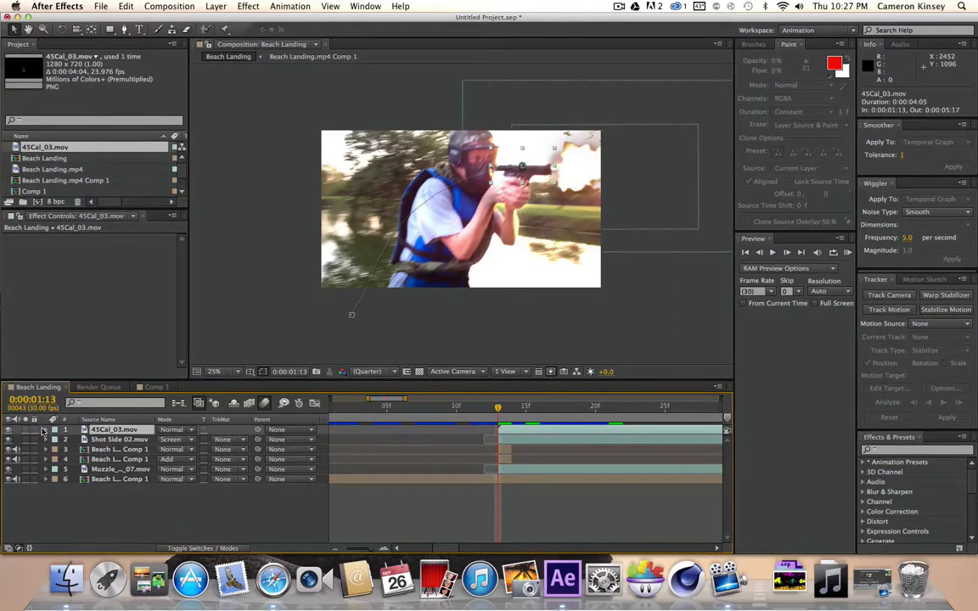
pyautogui.click(45, 430)
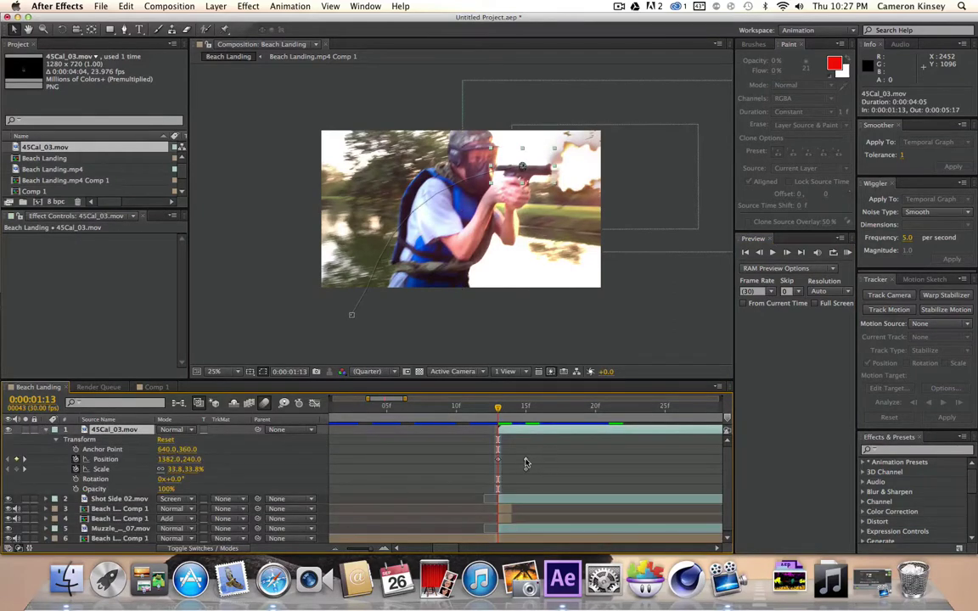
pyautogui.moveTo(525, 461); pyautogui.dragTo(553, 471)
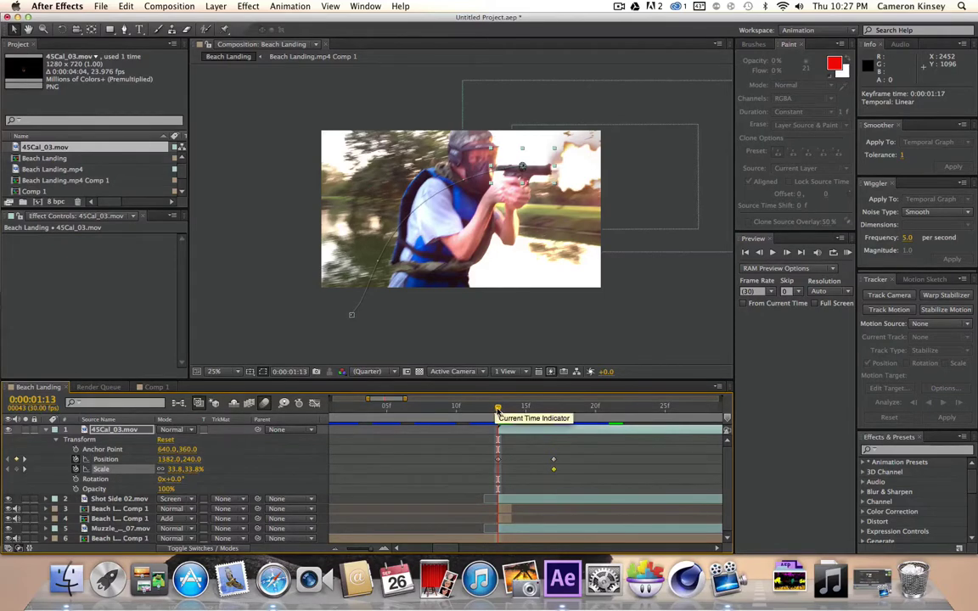
pyautogui.moveTo(498, 408); pyautogui.dragTo(455, 411)
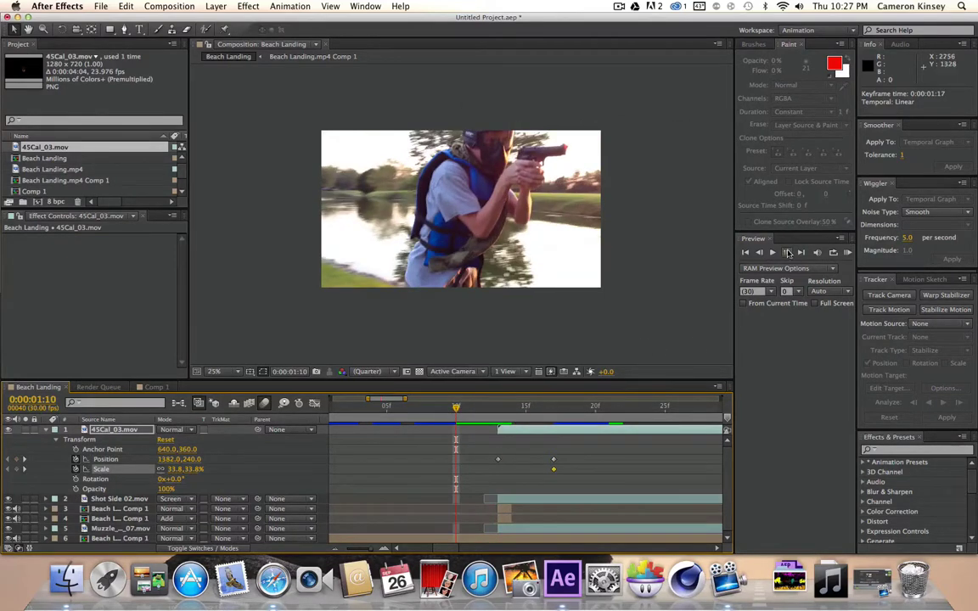
pyautogui.click(771, 252)
pyautogui.click(593, 426)
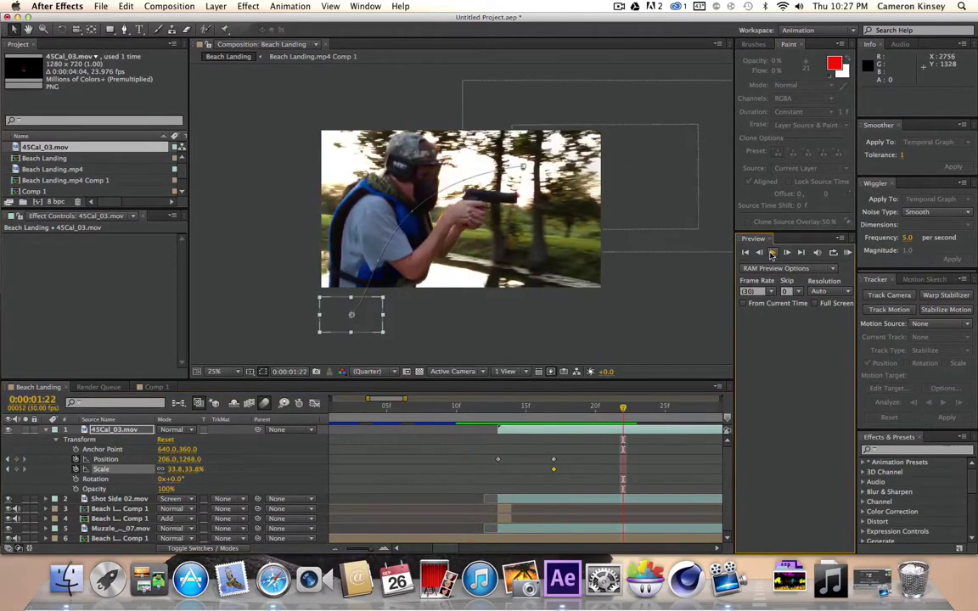
# Step: Move the casing's ending Position and Scale keyframes to 0:00:01:16 and preview the ejection from 0:00:01:10
pyautogui.moveTo(594, 426); pyautogui.dragTo(545, 468)
pyautogui.moveTo(538, 411); pyautogui.dragTo(455, 412)
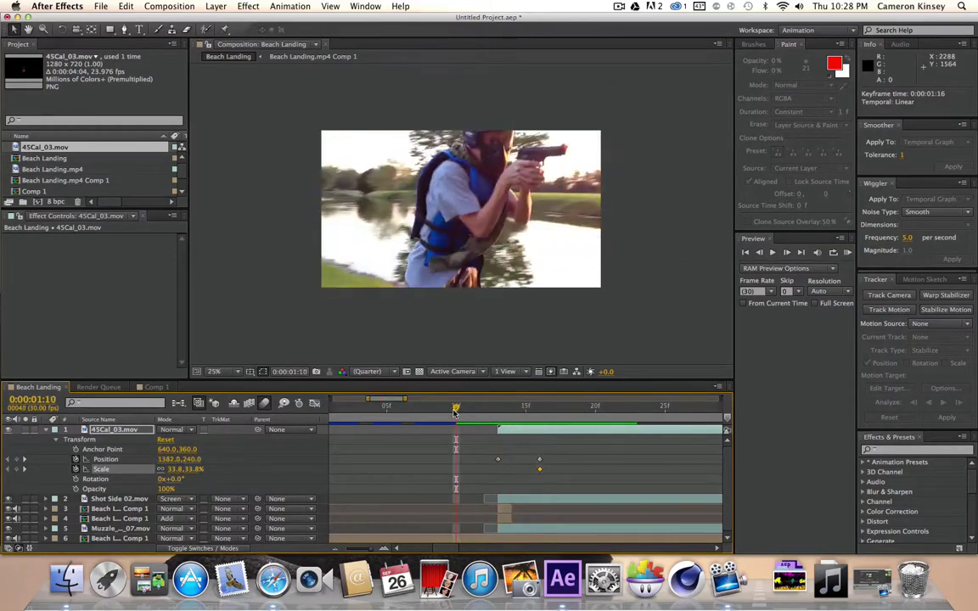
pyautogui.press('space')
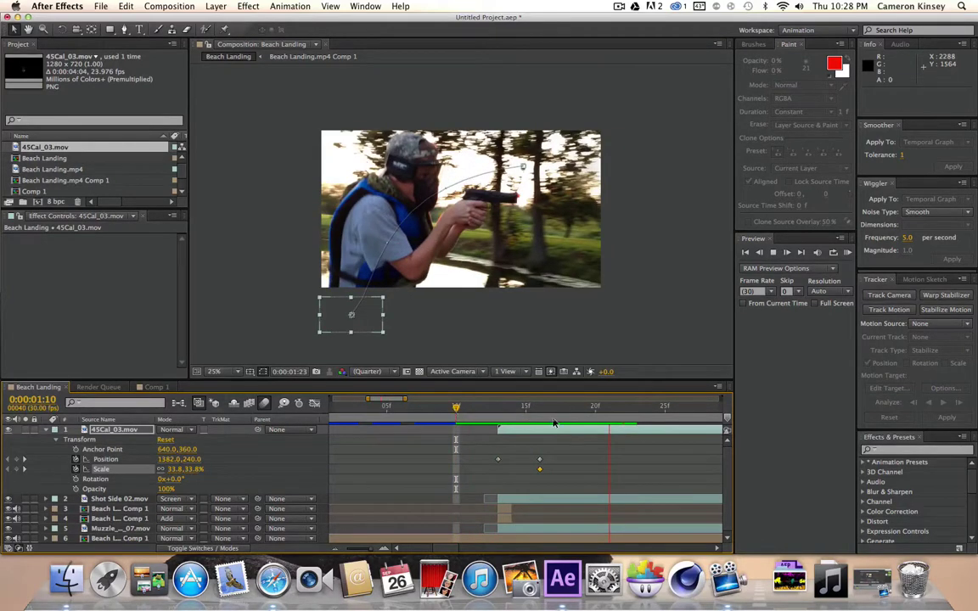
pyautogui.press('space')
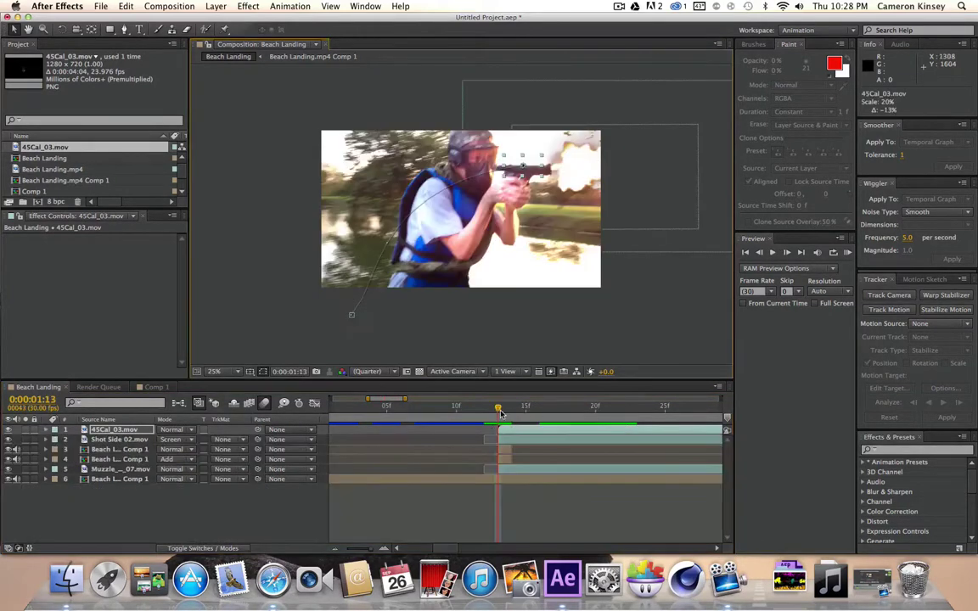
# Step: Scale the casing down to about 20% at 0:00:01:13 and check its flight frame by frame up to 0:00:01:15
pyautogui.click(500, 409)
pyautogui.click(511, 413)
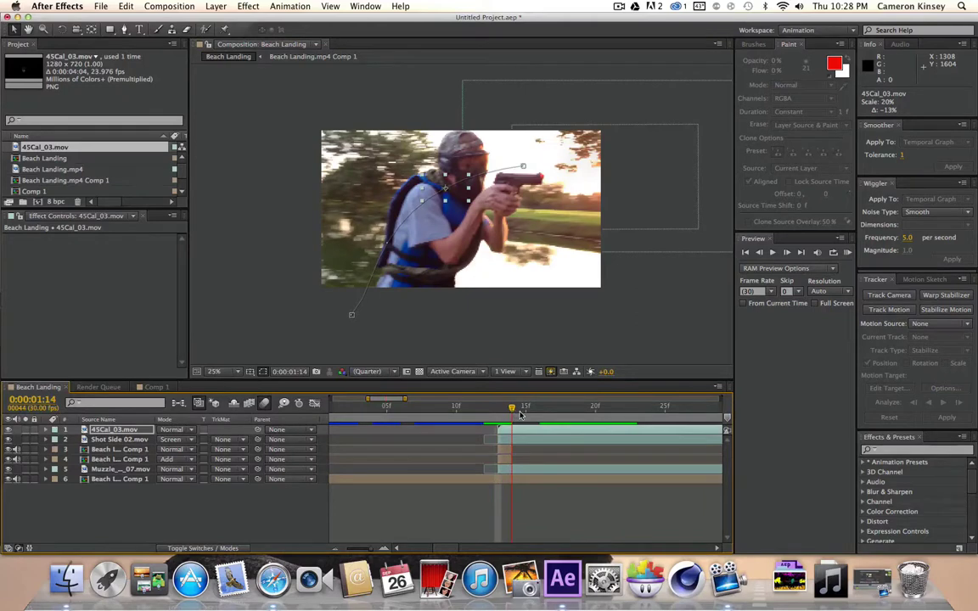
pyautogui.click(525, 414)
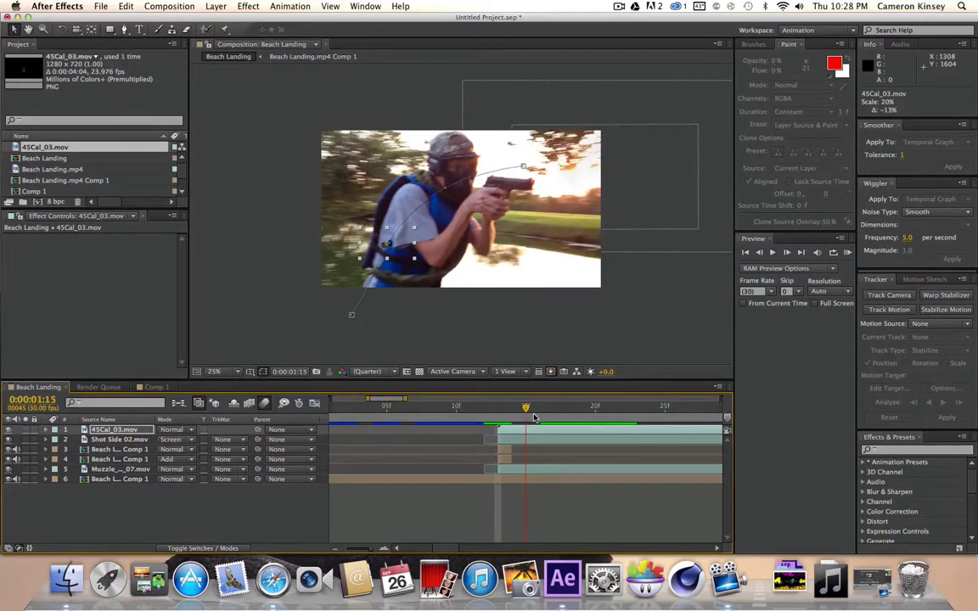
pyautogui.moveTo(533, 418); pyautogui.dragTo(506, 418)
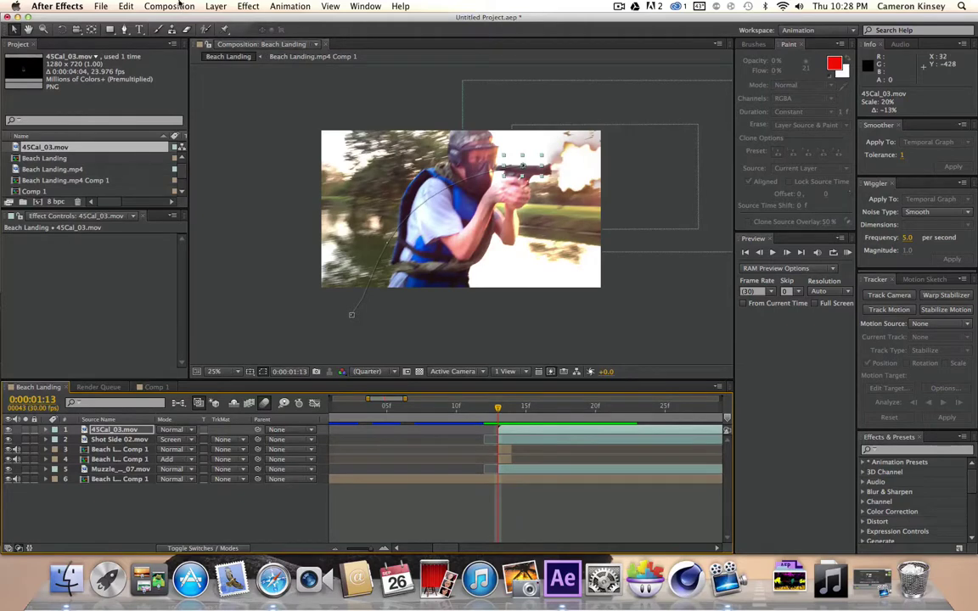
# Step: Apply Fast Blur to the 45Cal_03.mov layer with Blurriness at 20
pyautogui.click(248, 6)
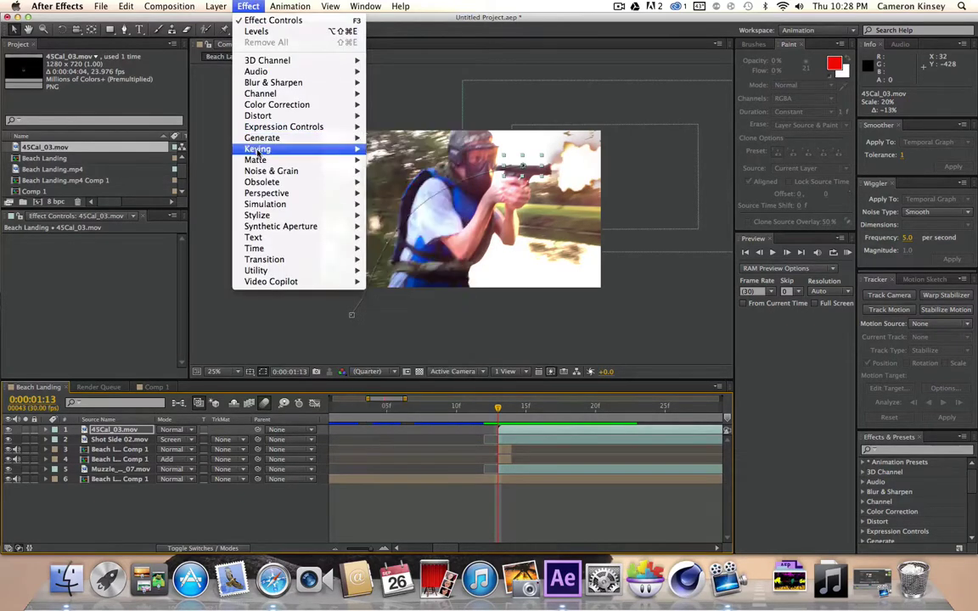
pyautogui.moveTo(275, 82)
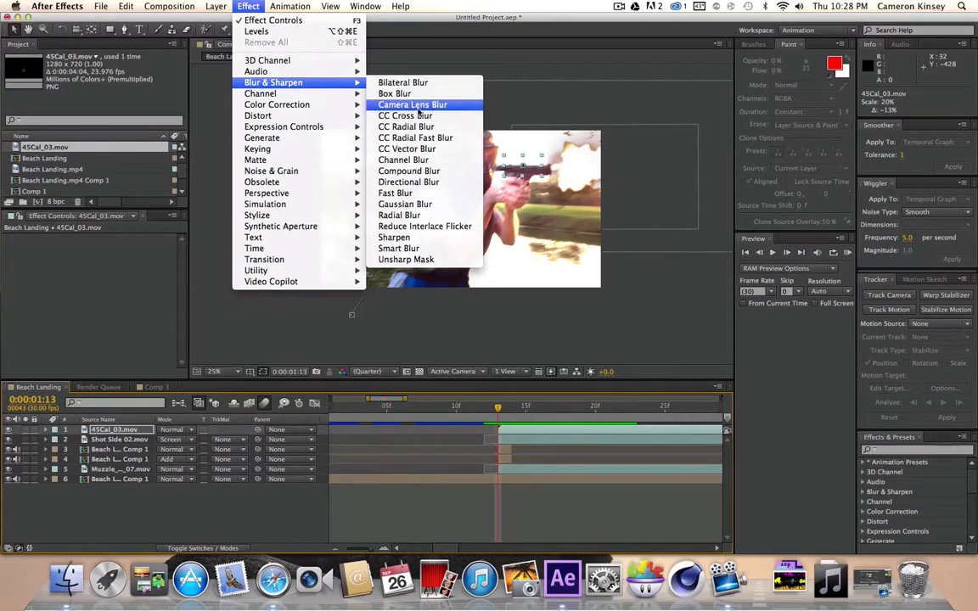
pyautogui.click(405, 194)
pyautogui.scroll(1, 553, 186)
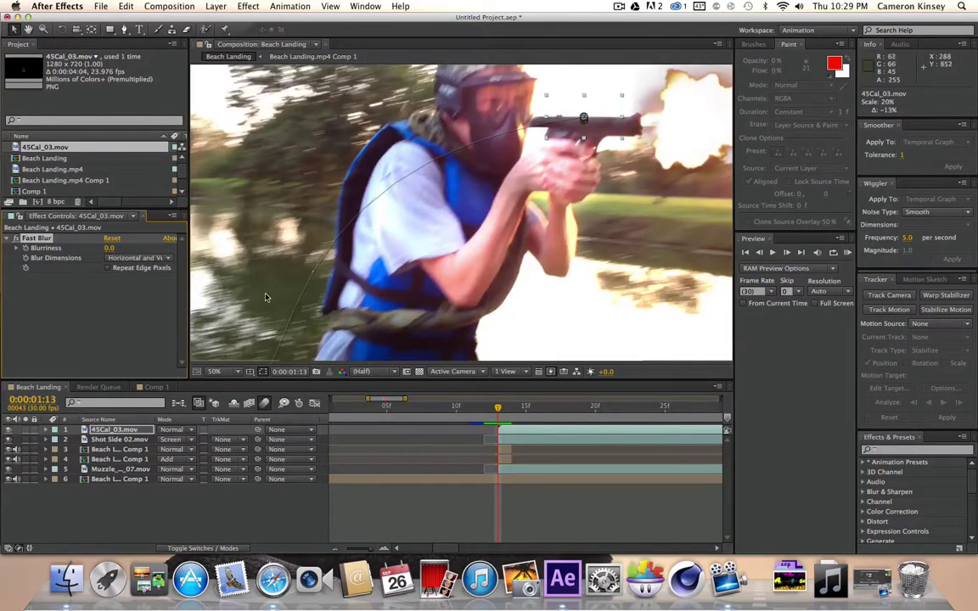
pyautogui.moveTo(109, 250); pyautogui.dragTo(141, 254)
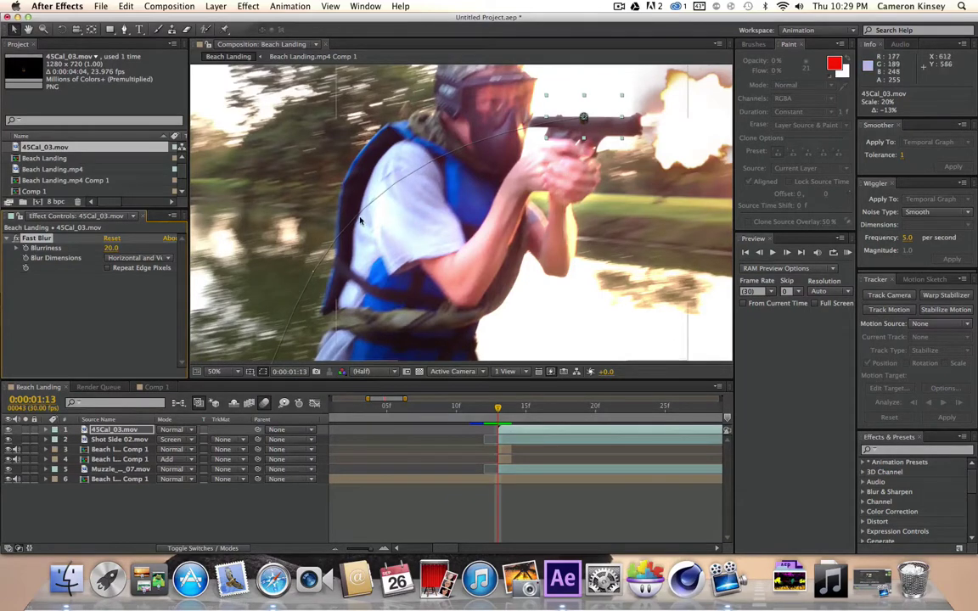
# Step: Check the masked light and slide layers at 0:00:01:13, and inspect the blurred casing close up and in the full frame at 0:00:01:14
pyautogui.click(119, 460)
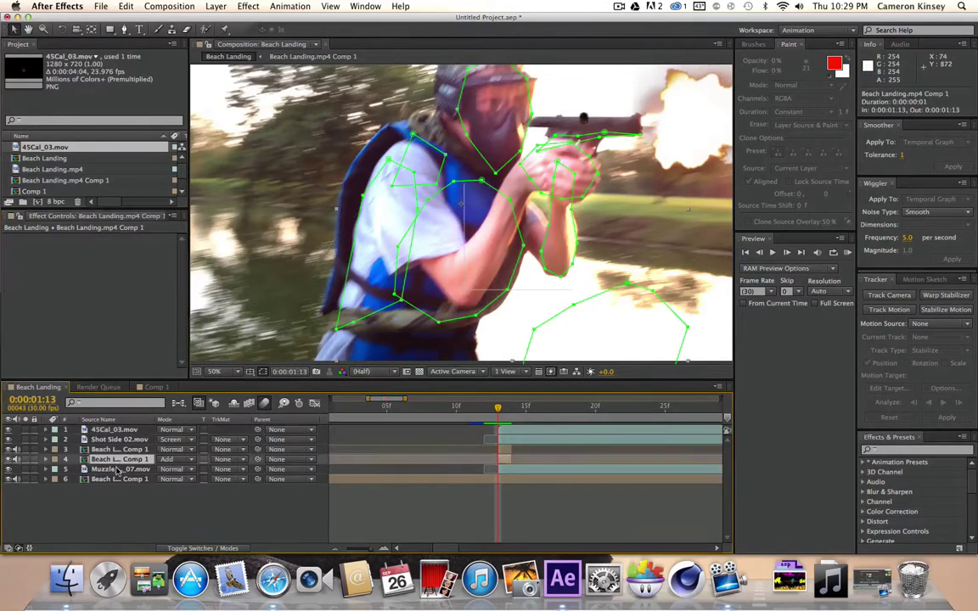
pyautogui.click(515, 133)
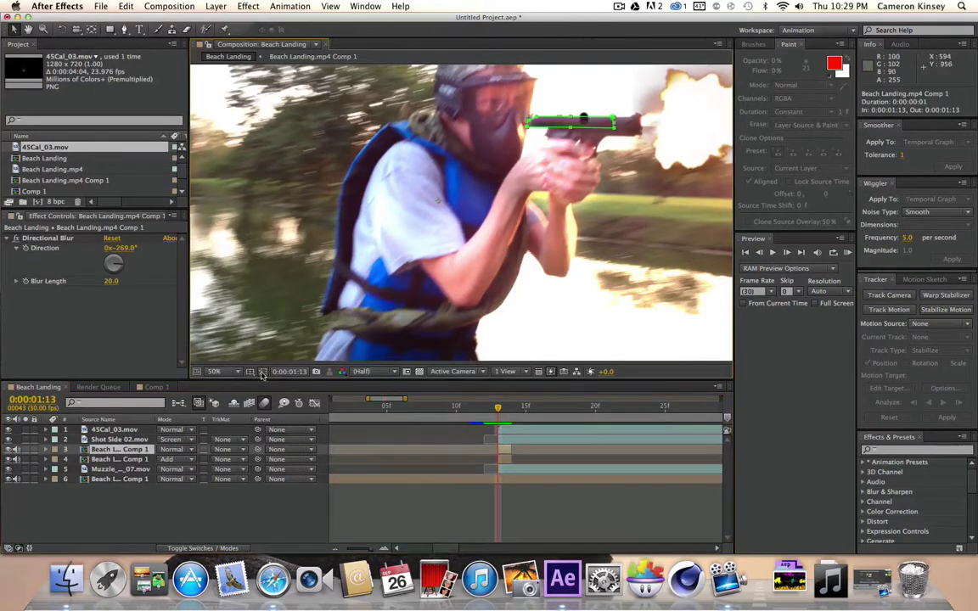
pyautogui.click(104, 479)
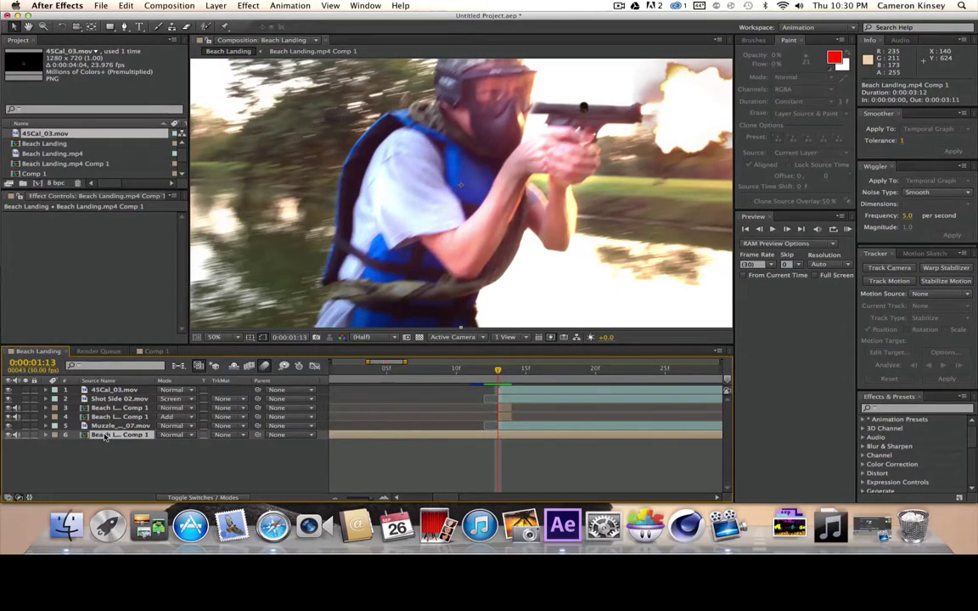
pyautogui.click(514, 371)
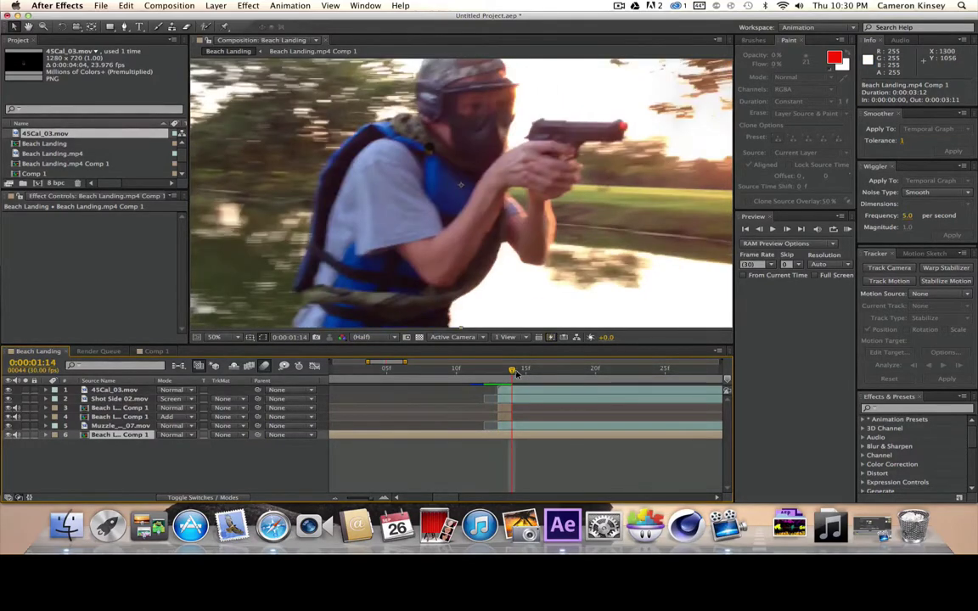
pyautogui.scroll(-2, 501, 251)
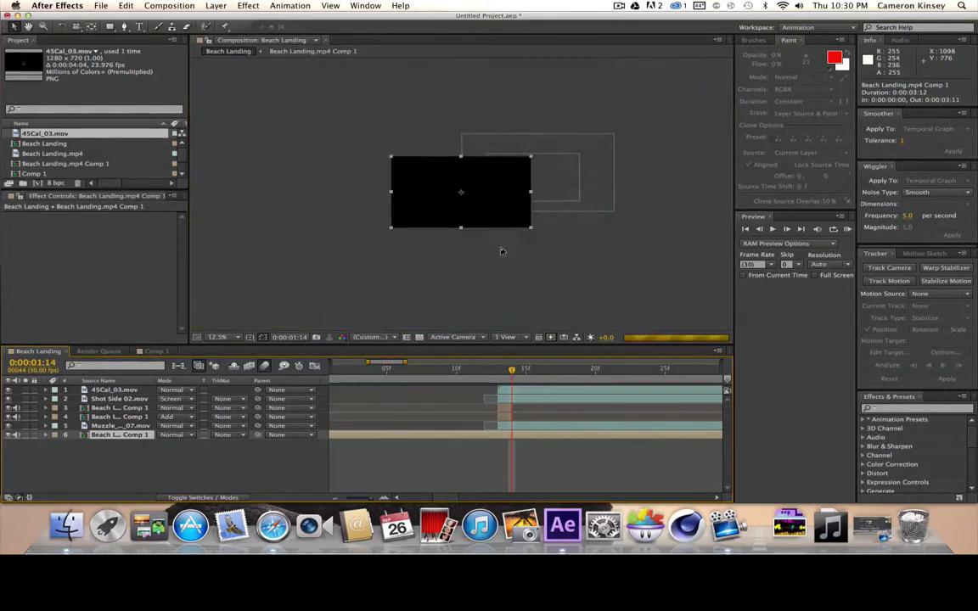
pyautogui.scroll(1, 501, 250)
pyautogui.scroll(2, 464, 218)
pyautogui.scroll(-2, 465, 219)
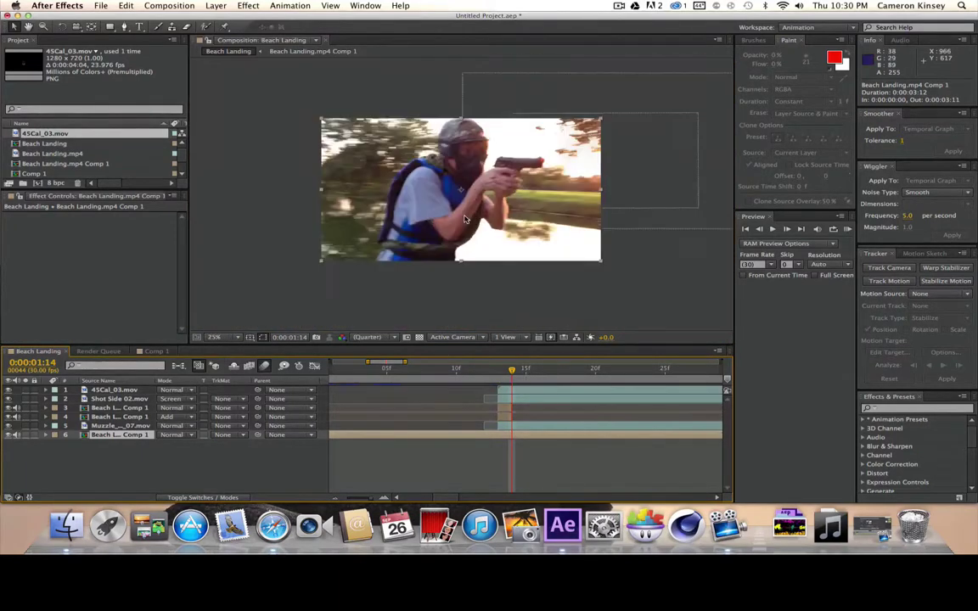
pyautogui.scroll(1, 465, 219)
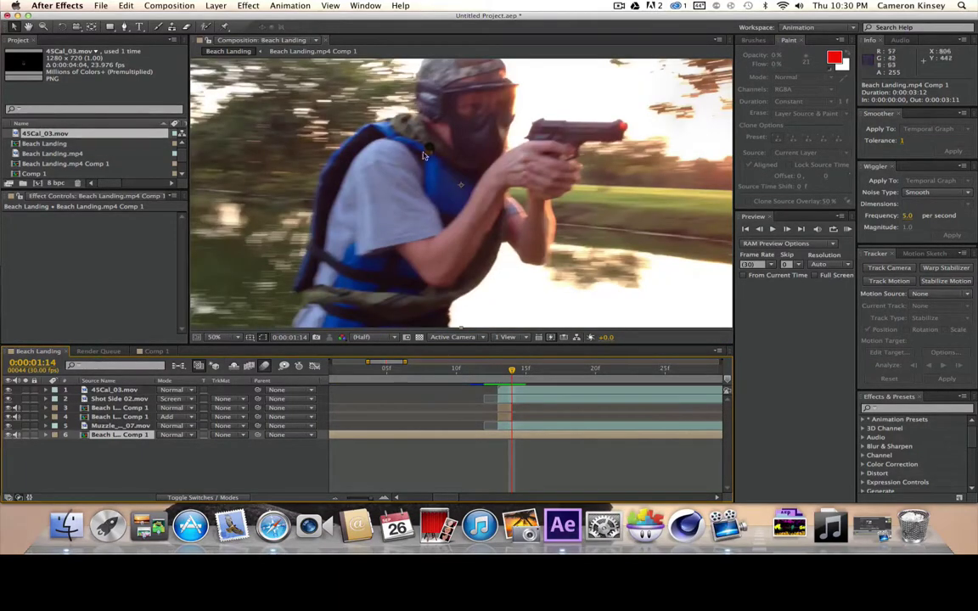
pyautogui.press('.')
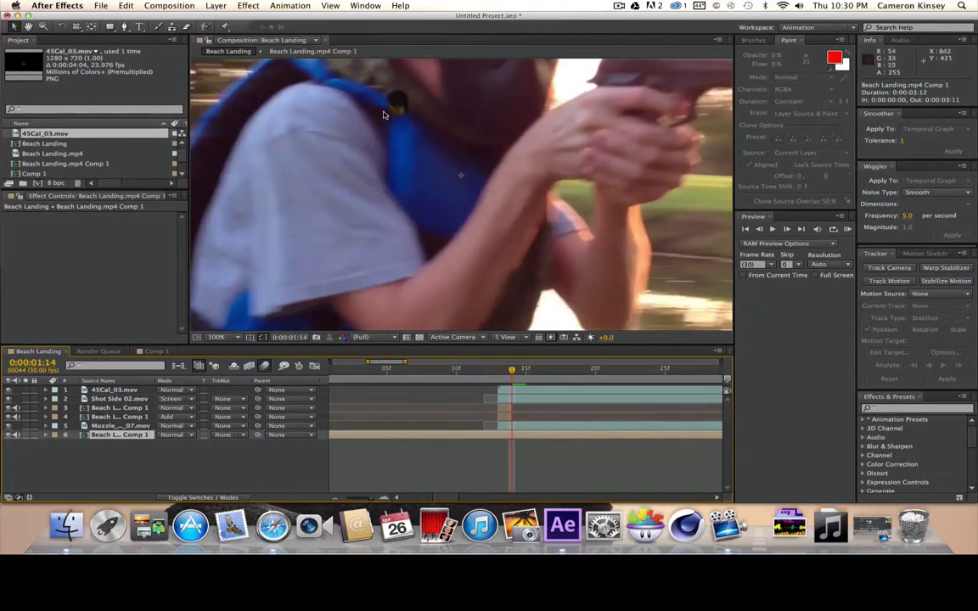
pyautogui.press(',')
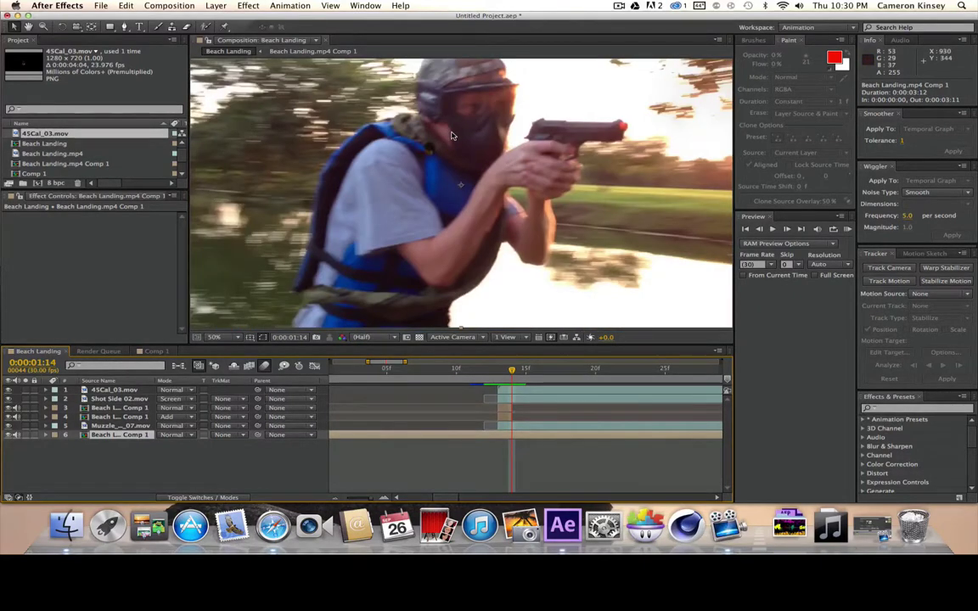
pyautogui.press(',')
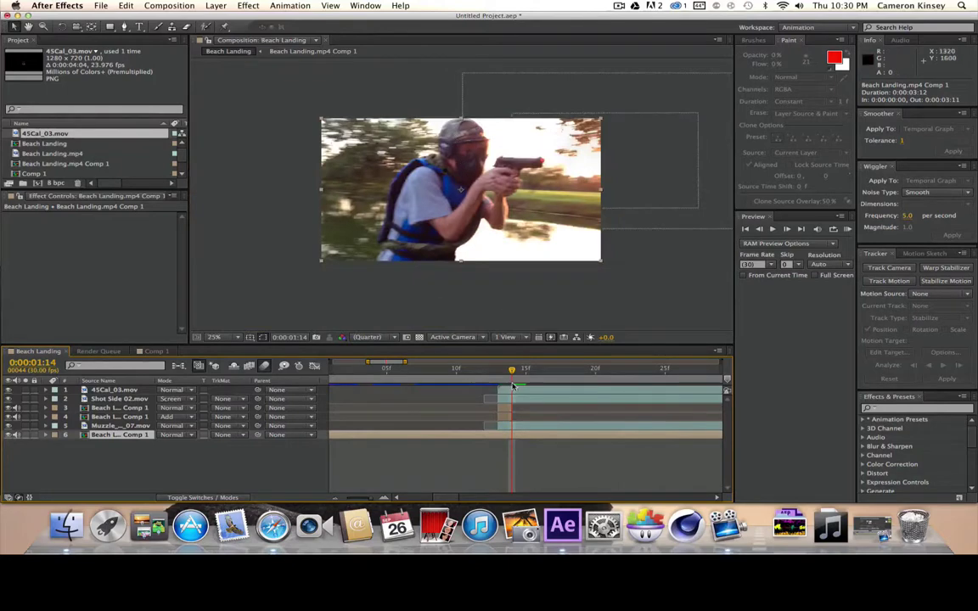
# Step: Return to 0:00:01:13 and review the Shot Side 02.mov, 45Cal_03.mov and Muzzle_Flash_07.mov layers one by one in the full shot
pyautogui.moveTo(512, 373); pyautogui.dragTo(489, 378)
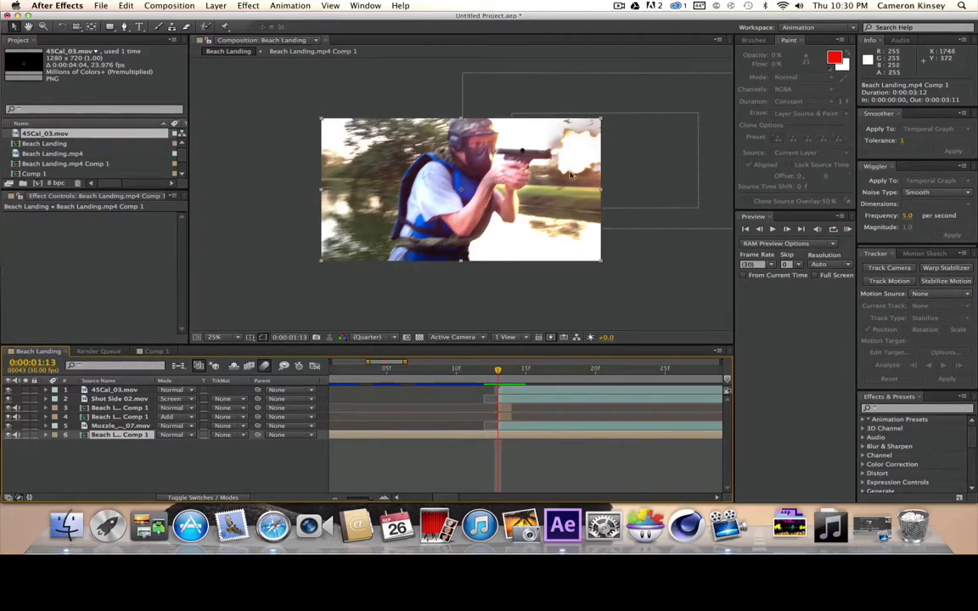
pyautogui.click(119, 399)
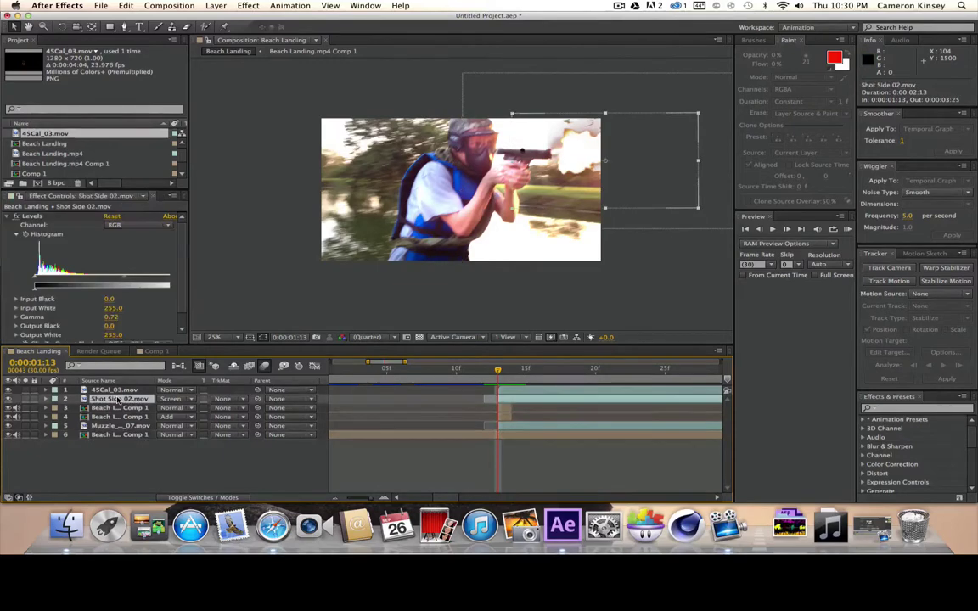
pyautogui.click(119, 390)
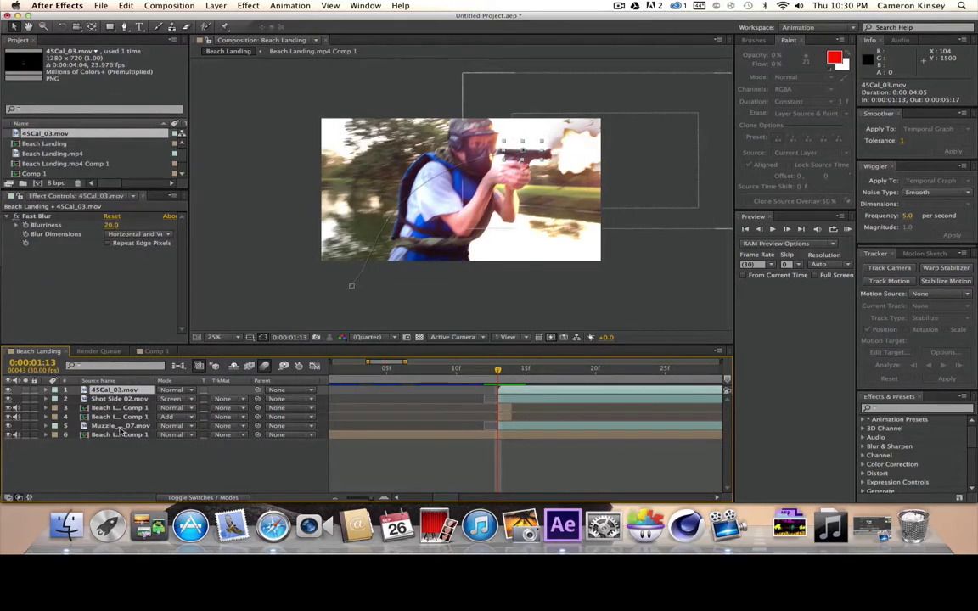
pyautogui.click(119, 425)
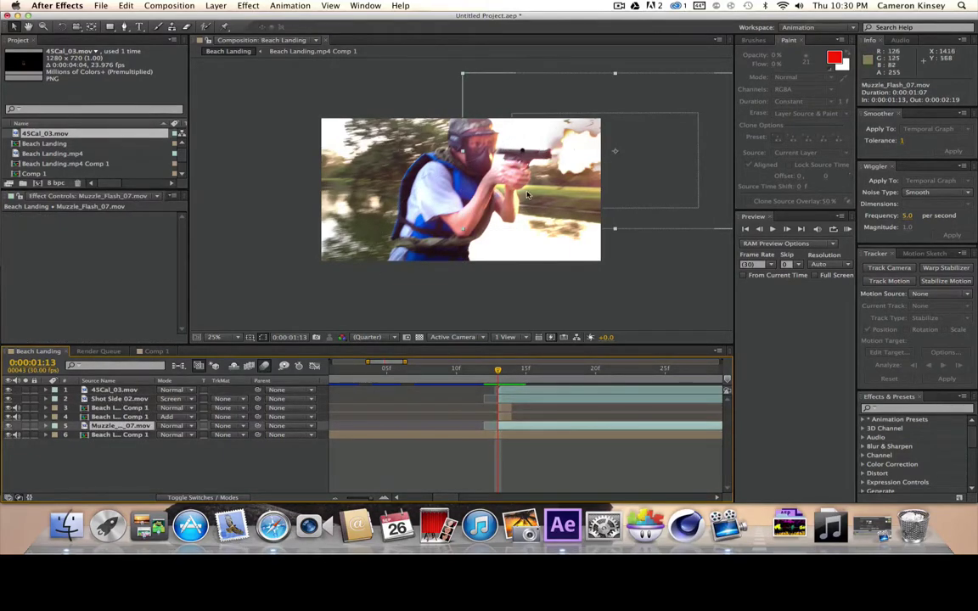